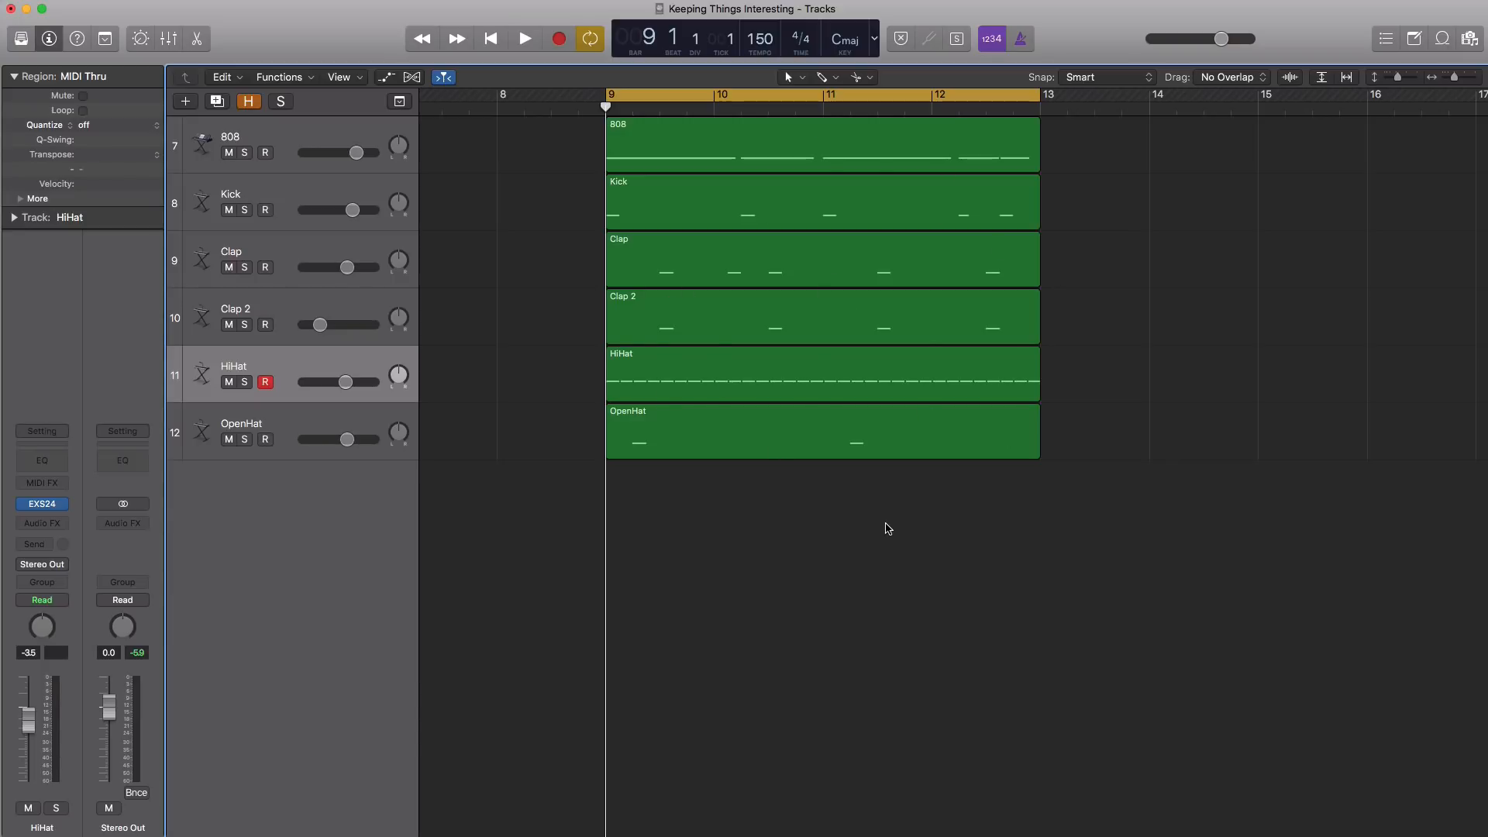
Play back the four-bar drum loop, and open the 808 region in the Piano Roll to audition it soloed
{"action": "key", "text": "space"}
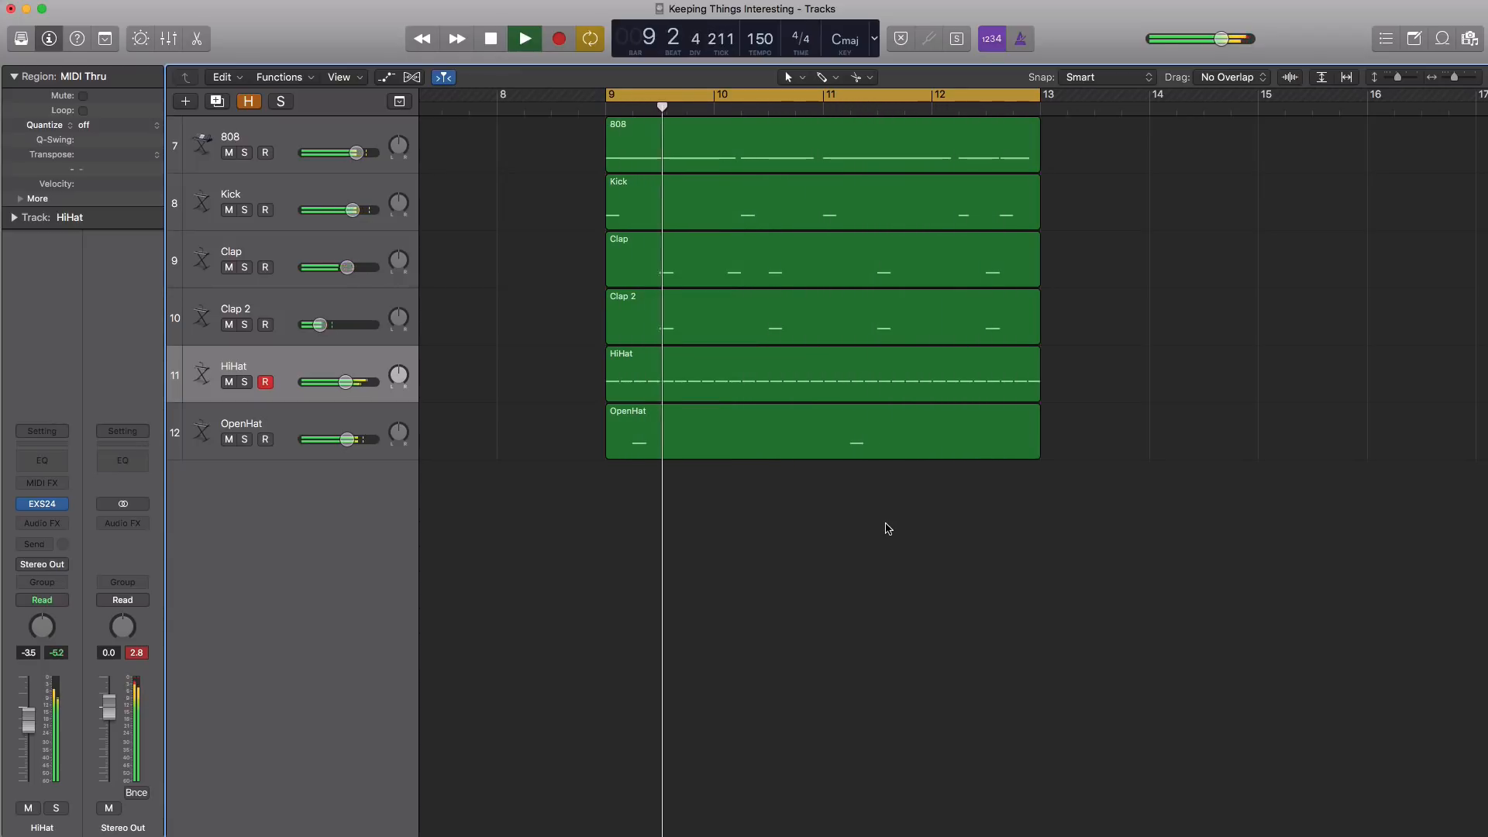
{"action": "key", "text": "space"}
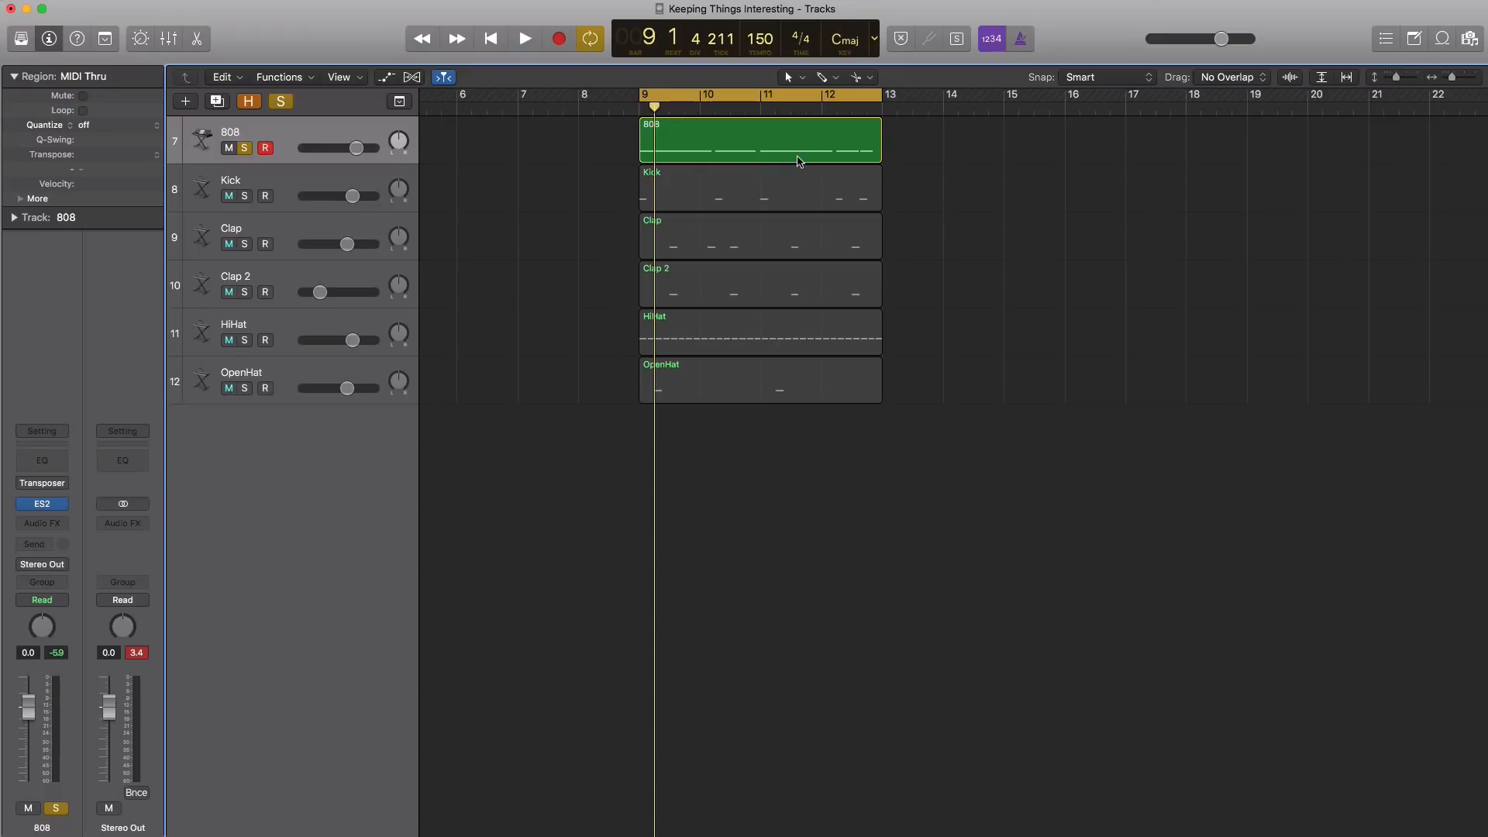
{"action": "double_click", "coordinate": [799, 161]}
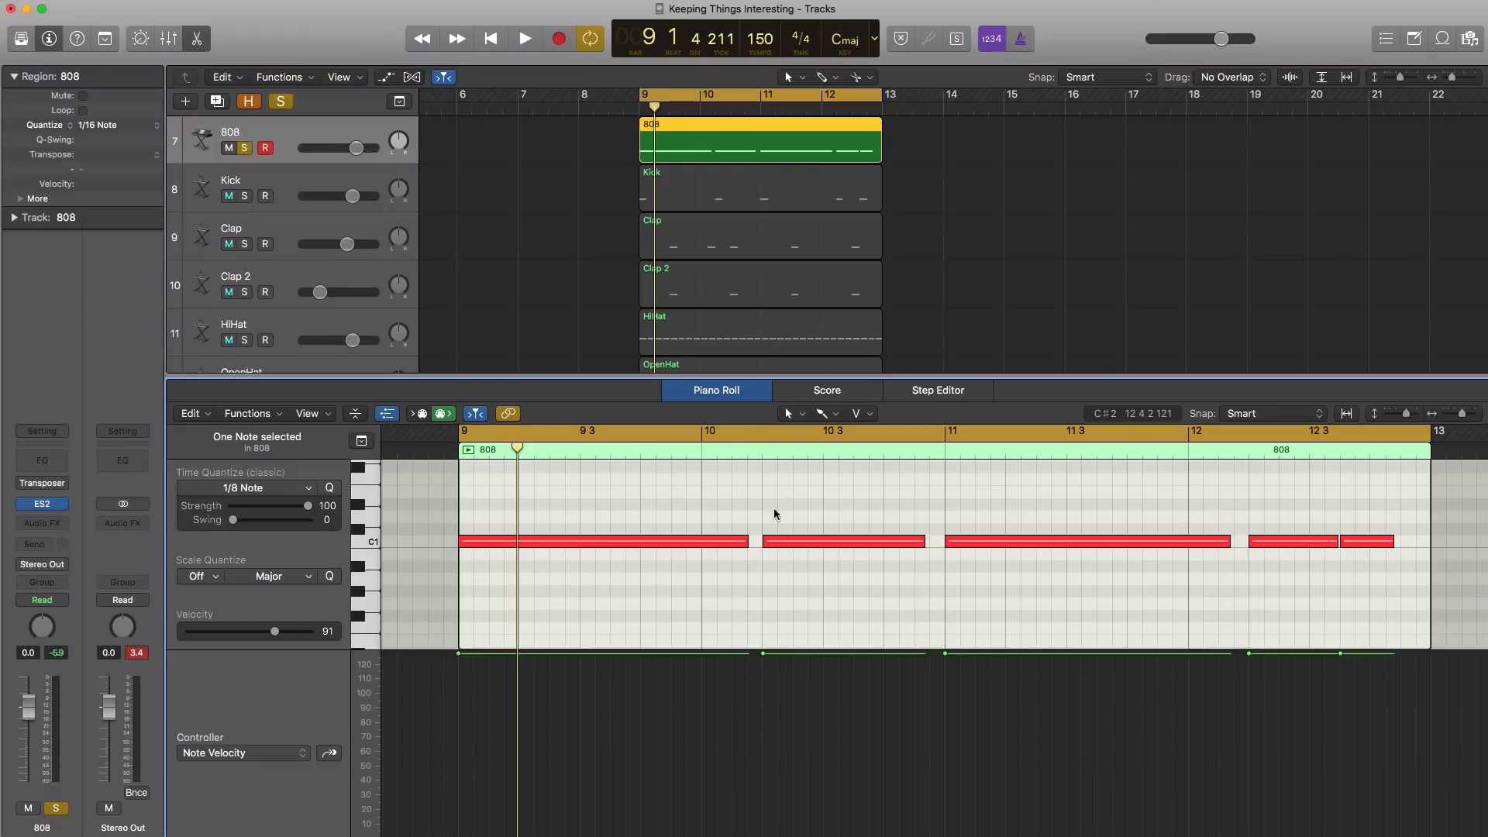
{"action": "key", "text": "space"}
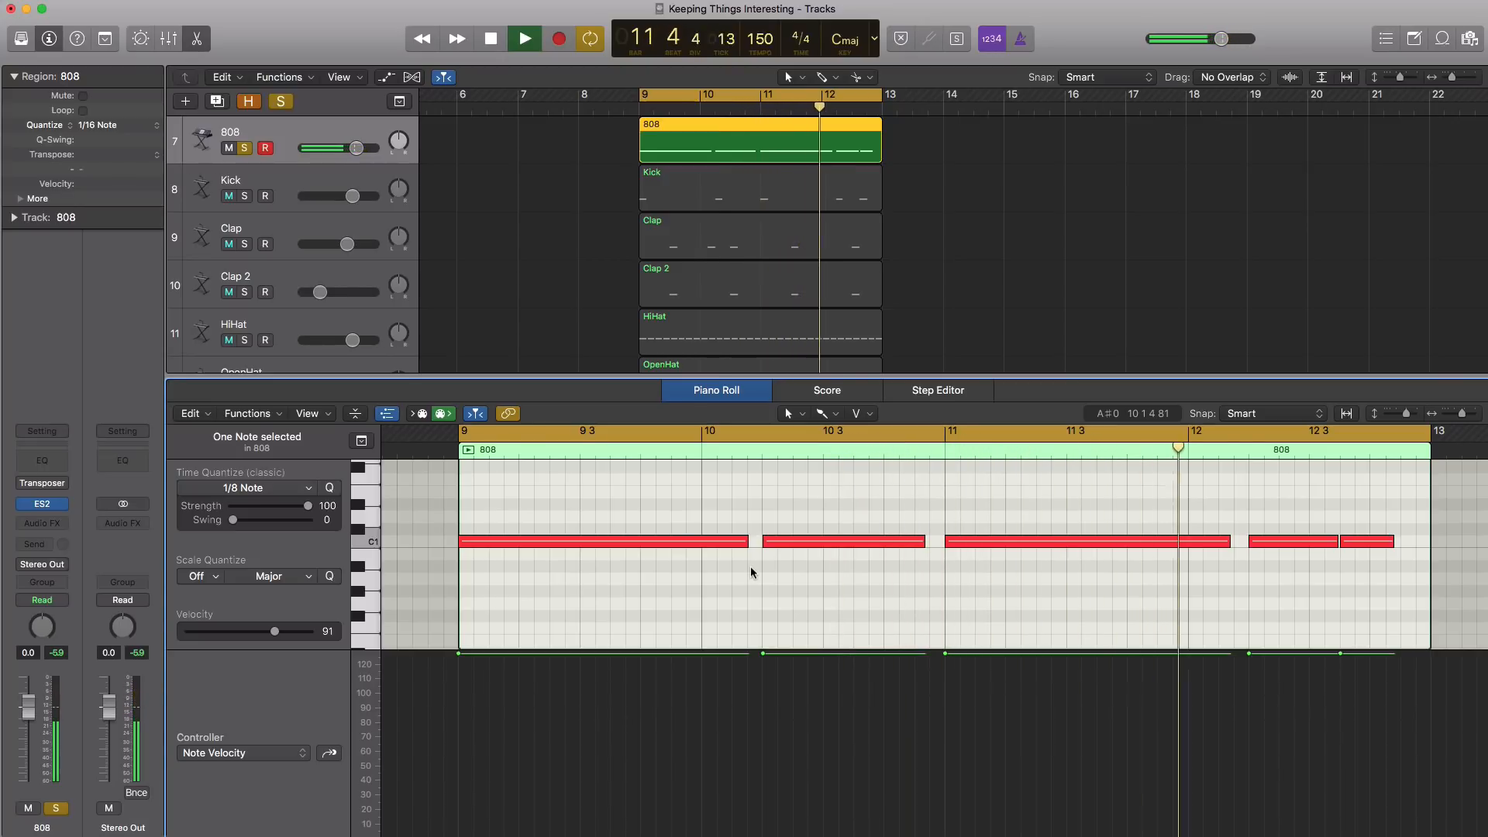
{"action": "scroll", "coordinate": [1175, 569], "scroll_direction": "up", "scroll_amount": 5}
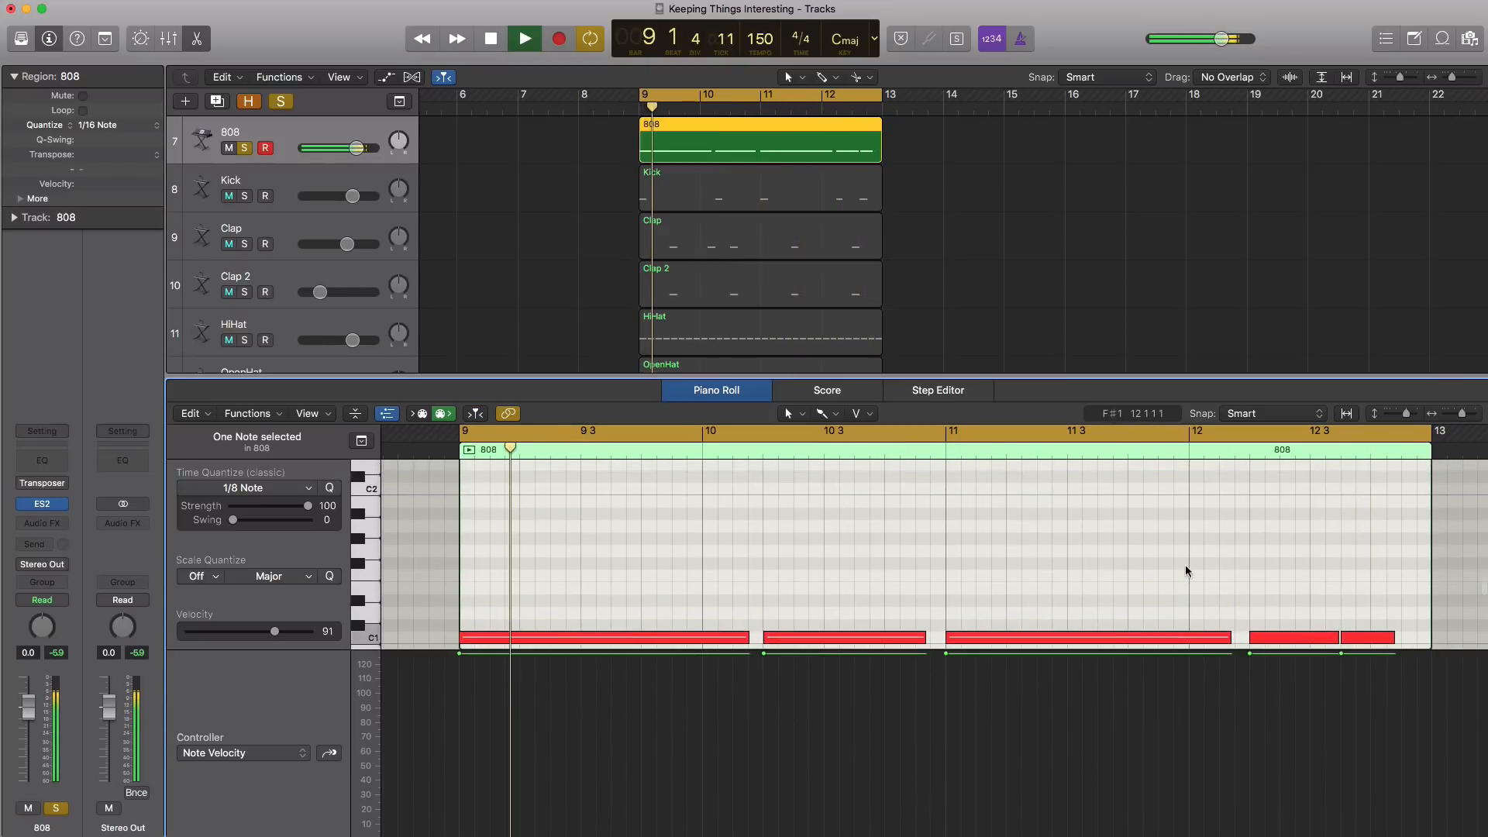
{"action": "key", "text": "space"}
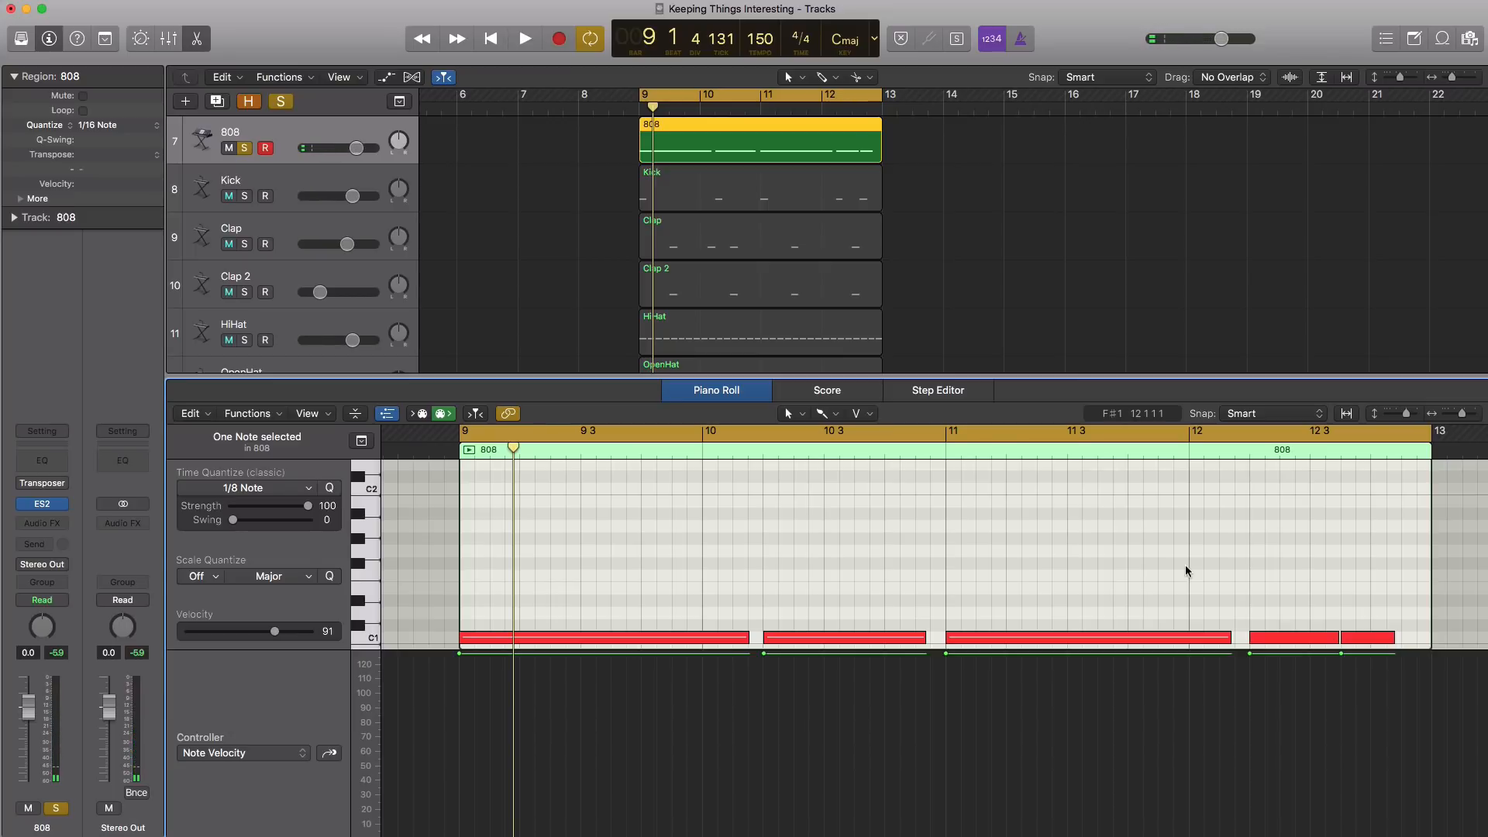
Add a short C2 note at the end of bar 12 in the 808 region, and lengthen the last C1 note to slightly overlap it
{"action": "scroll", "coordinate": [1379, 639], "scroll_direction": "down", "scroll_amount": 1}
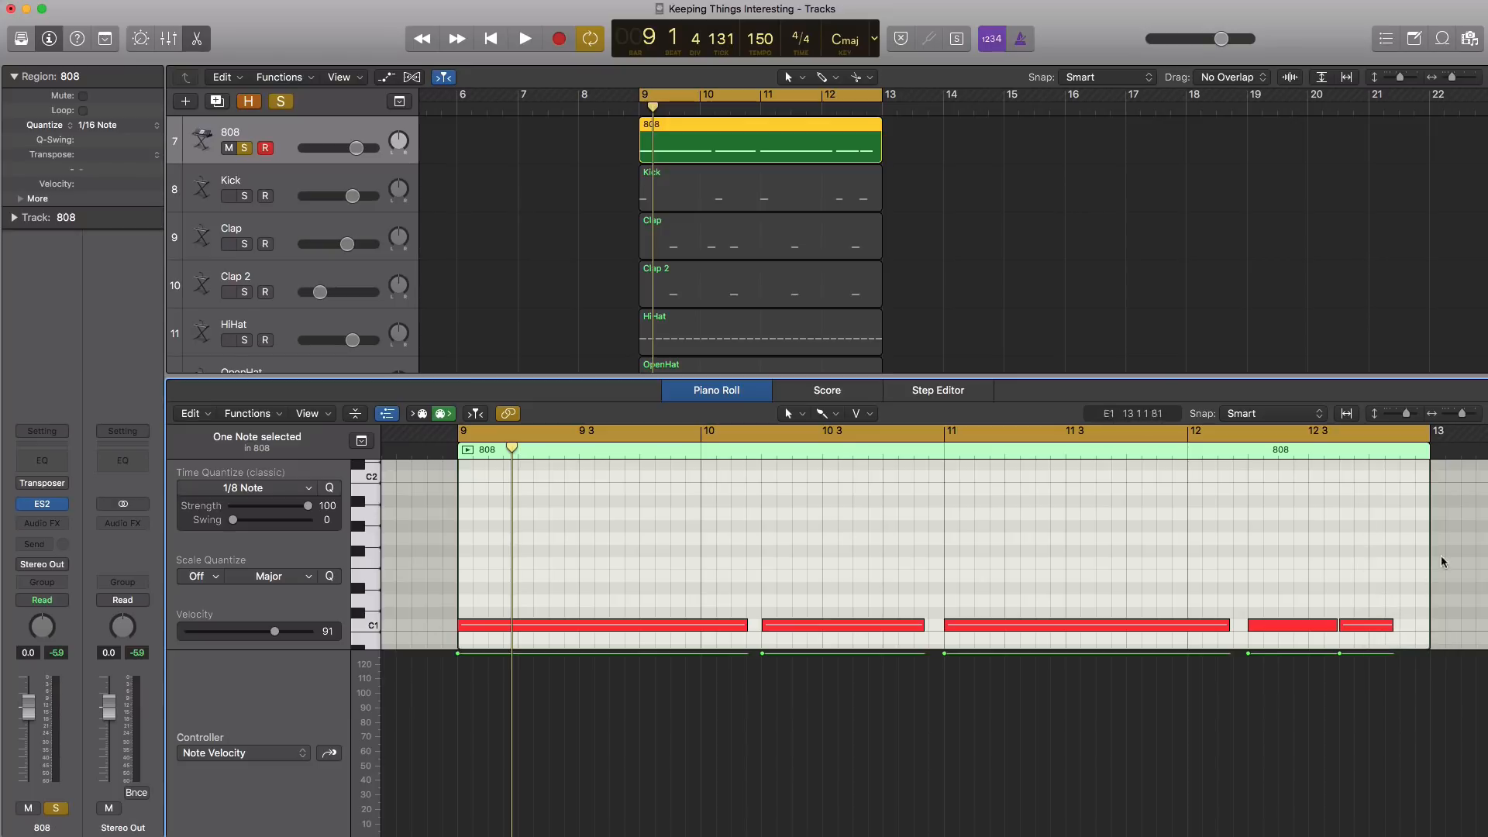
{"action": "left_click", "coordinate": [1404, 478]}
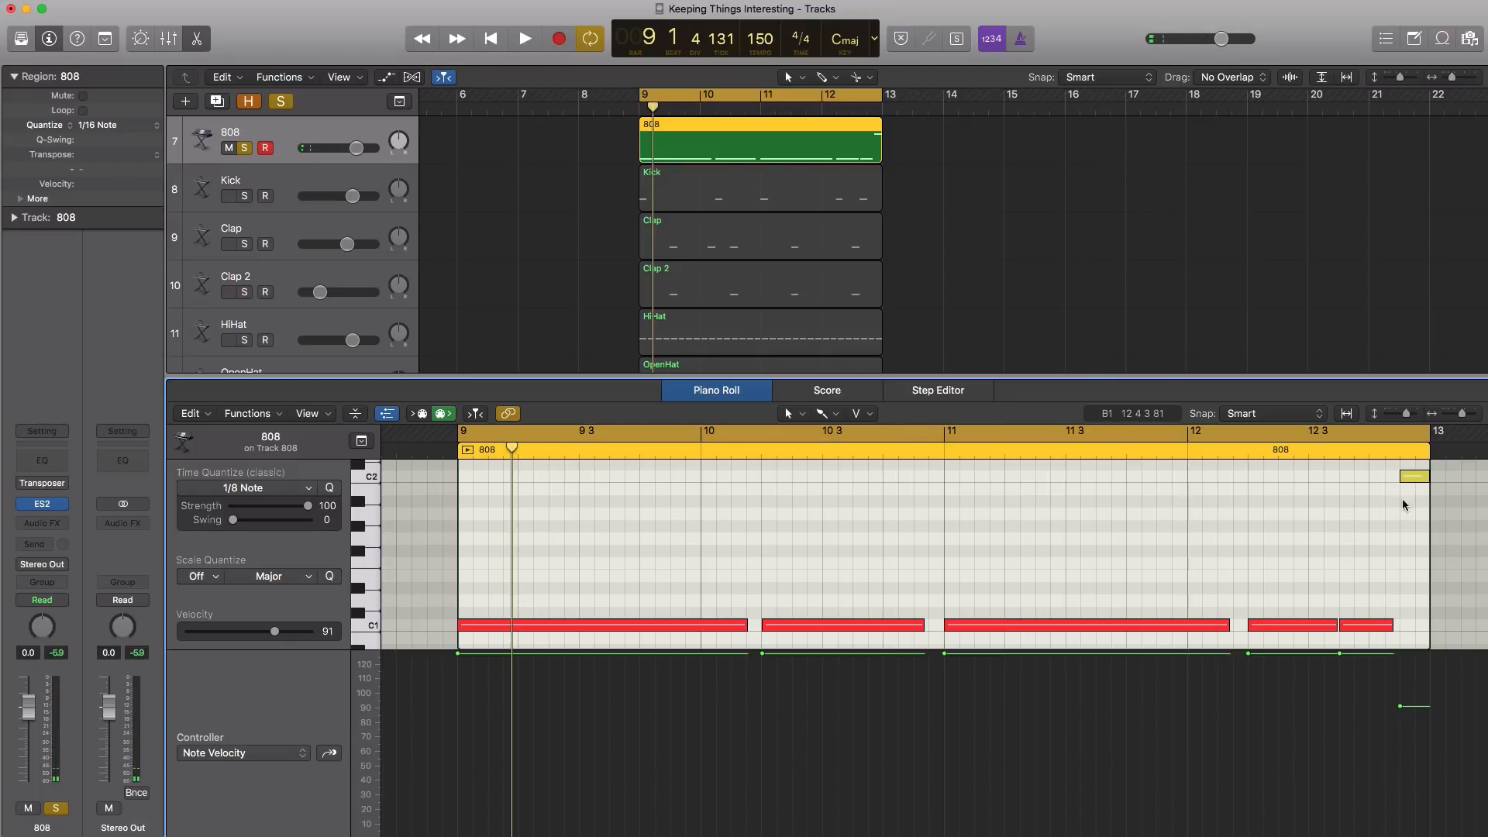
{"action": "left_click_drag", "start_coordinate": [1389, 629], "coordinate": [1405, 628]}
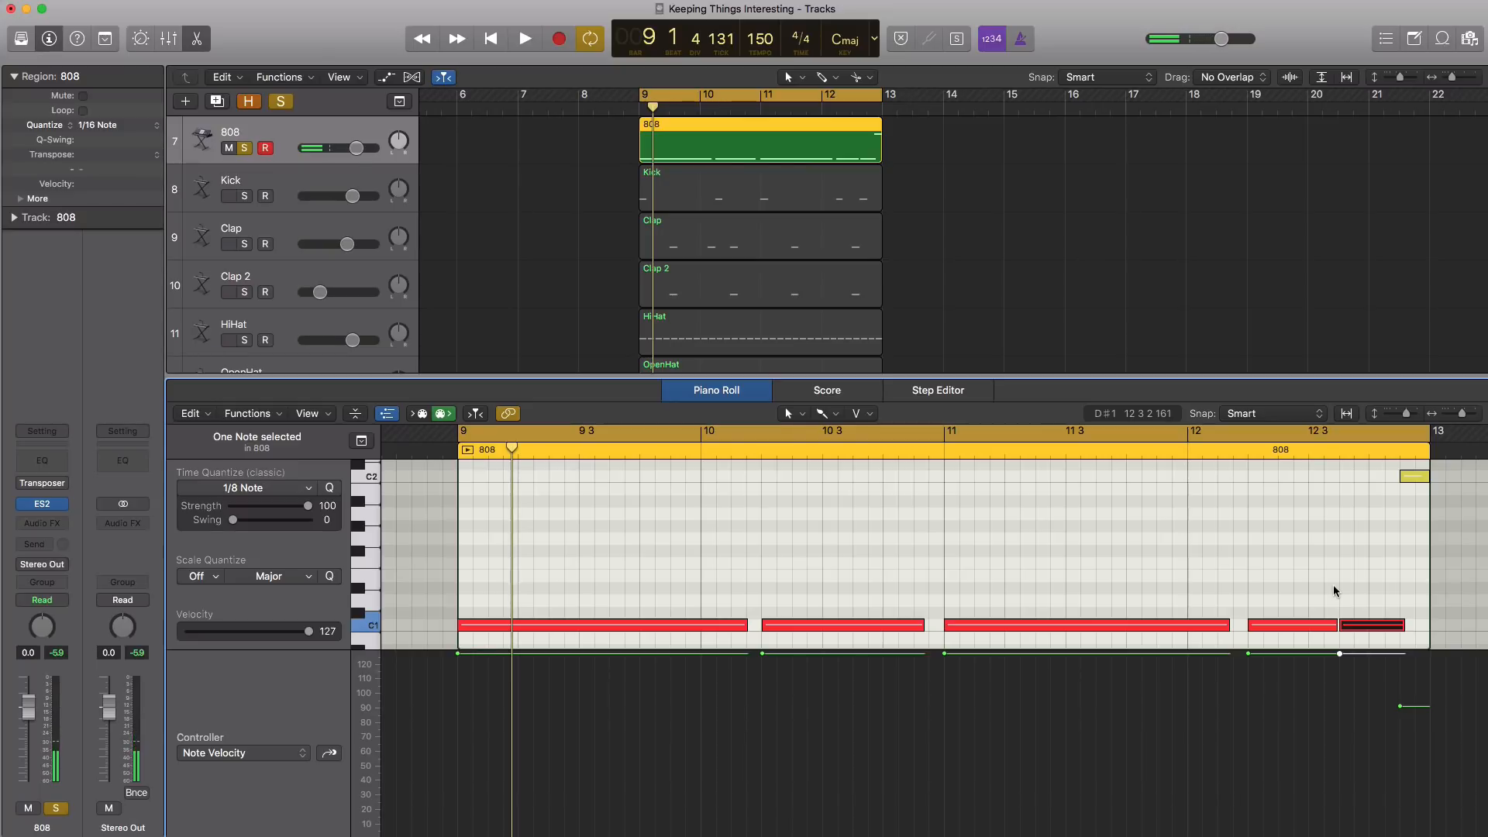
{"action": "key", "text": "space"}
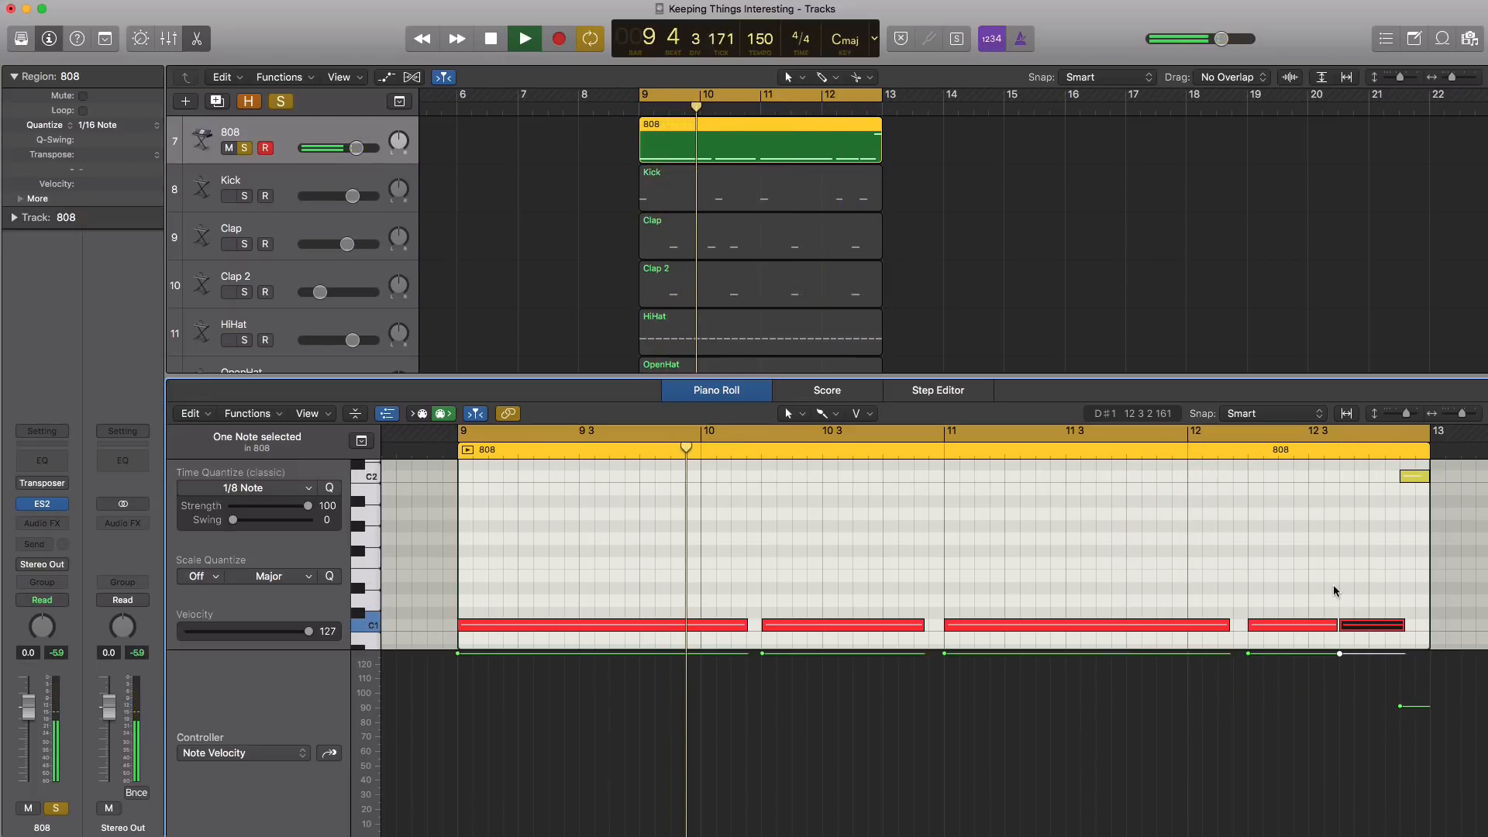
{"action": "key", "text": "space"}
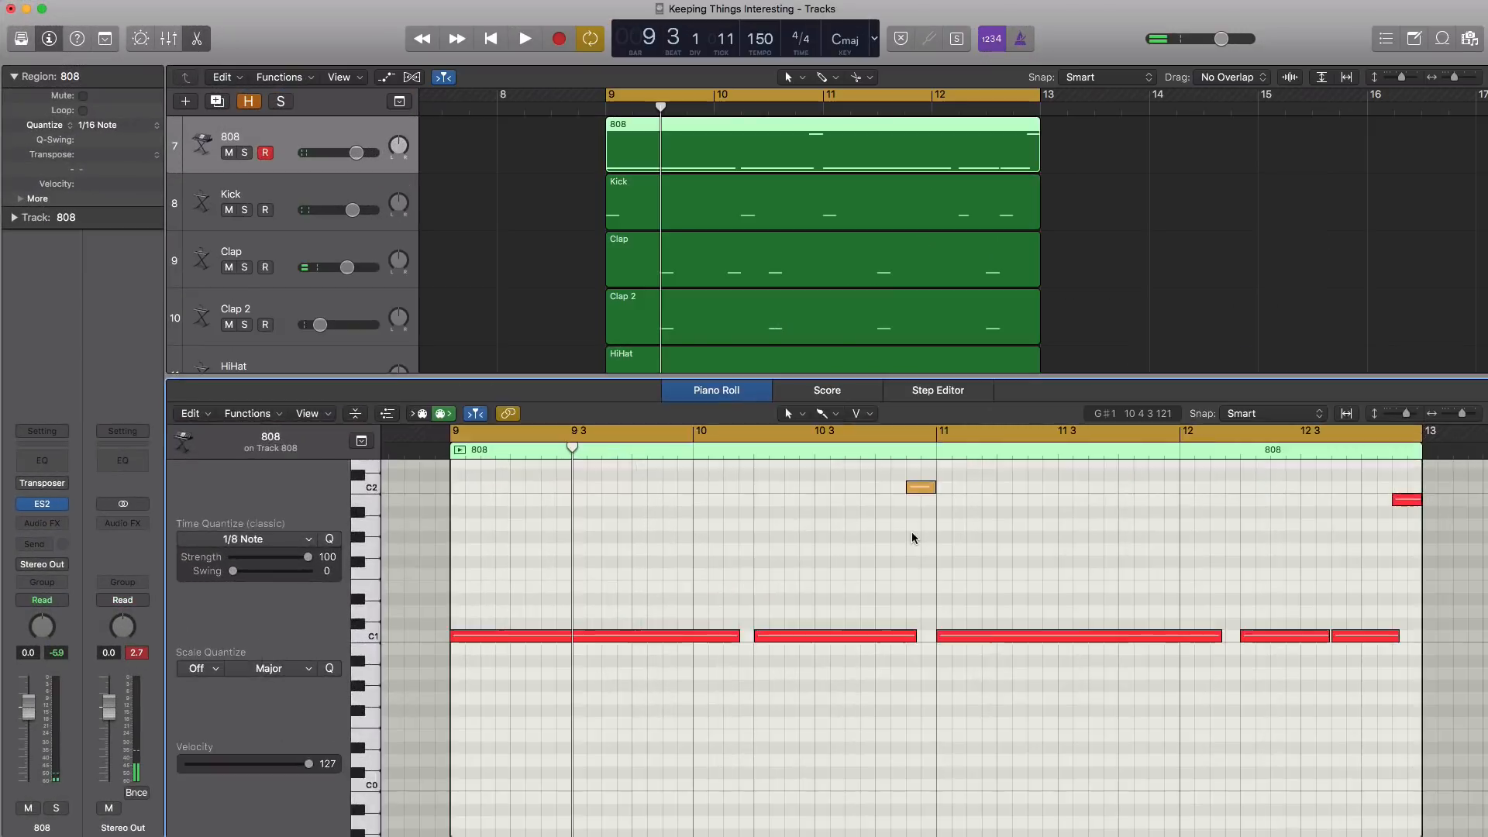
Solo the HiHat track and open its region in the Piano Roll during playback
{"action": "key", "text": "x"}
{"action": "key", "text": "x"}
{"action": "left_click", "coordinate": [263, 377]}
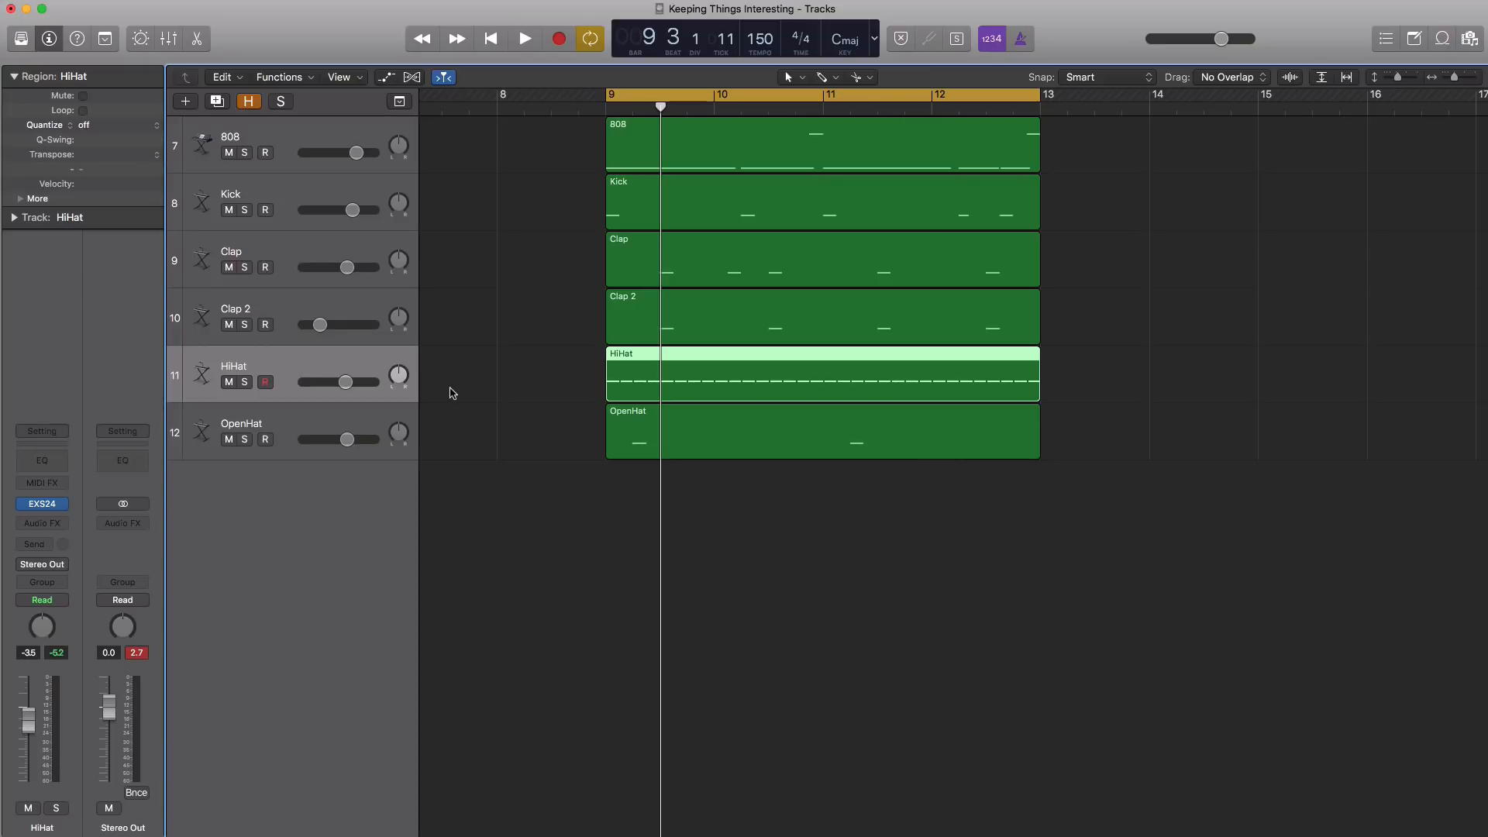
{"action": "left_click", "coordinate": [245, 386]}
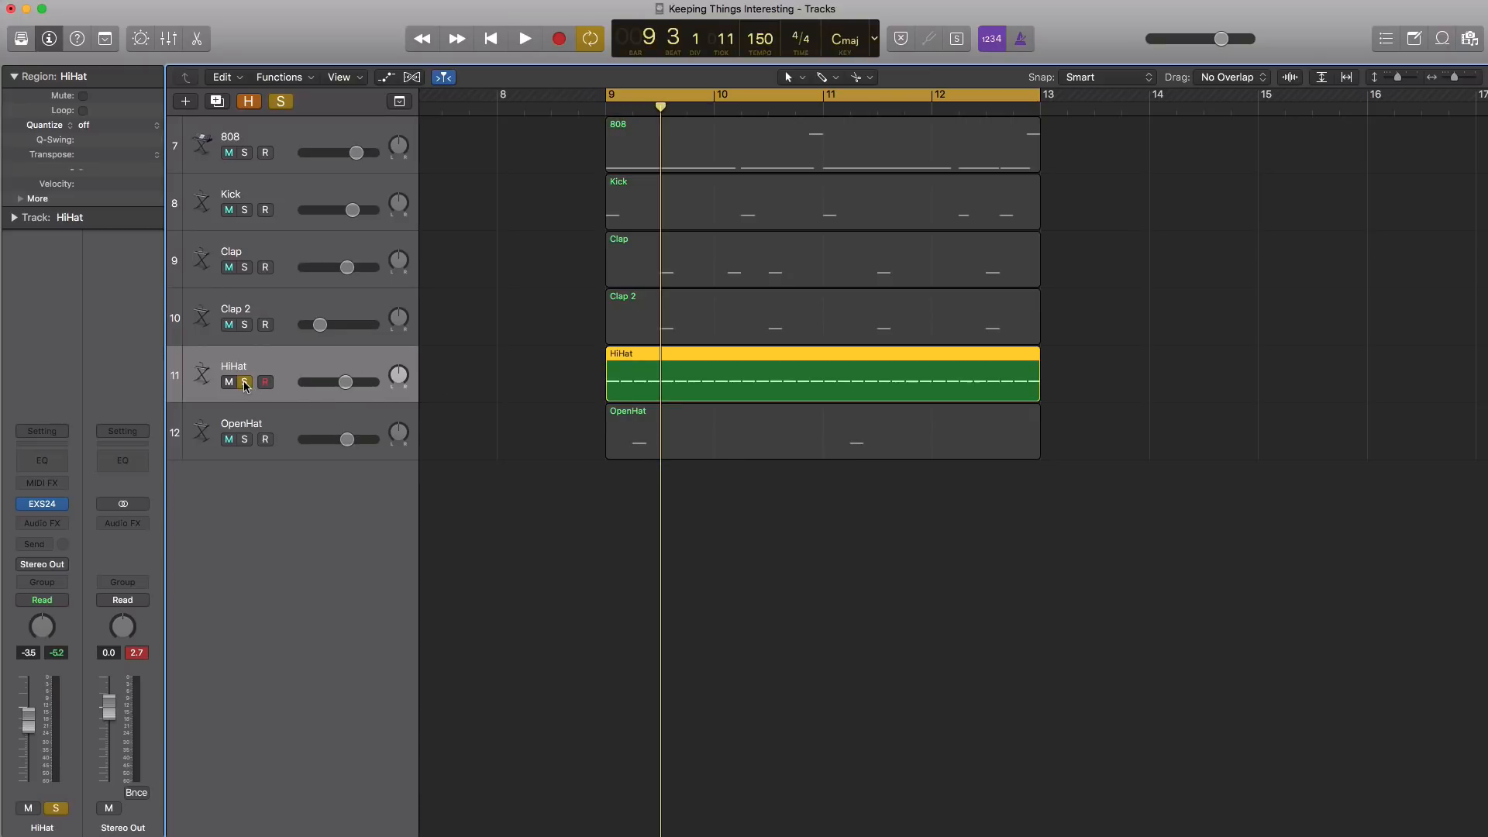
{"action": "key", "text": "space"}
{"action": "key", "text": "p"}
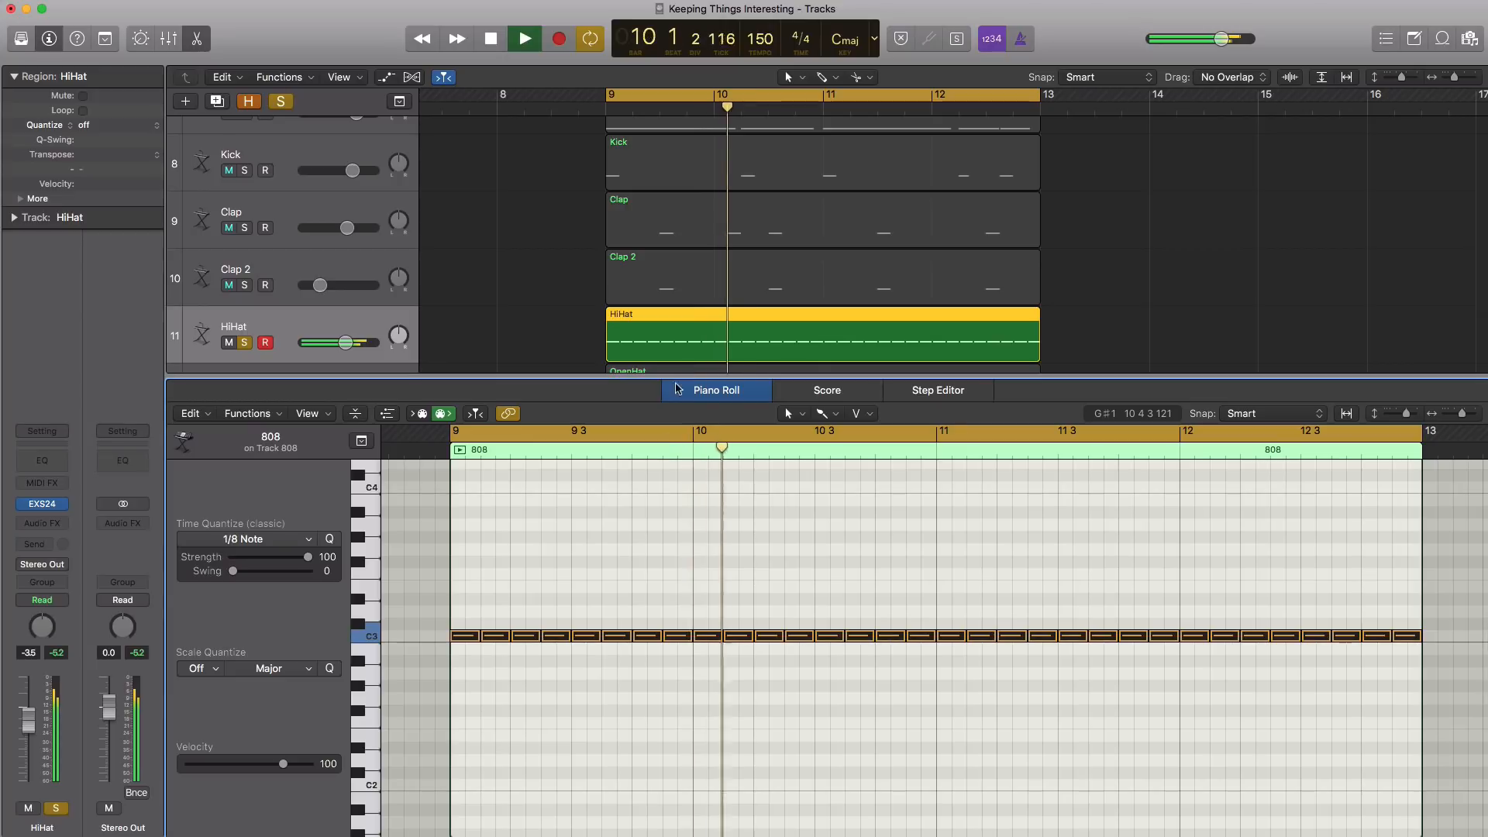
{"action": "left_click", "coordinate": [672, 500]}
{"action": "key", "text": "space"}
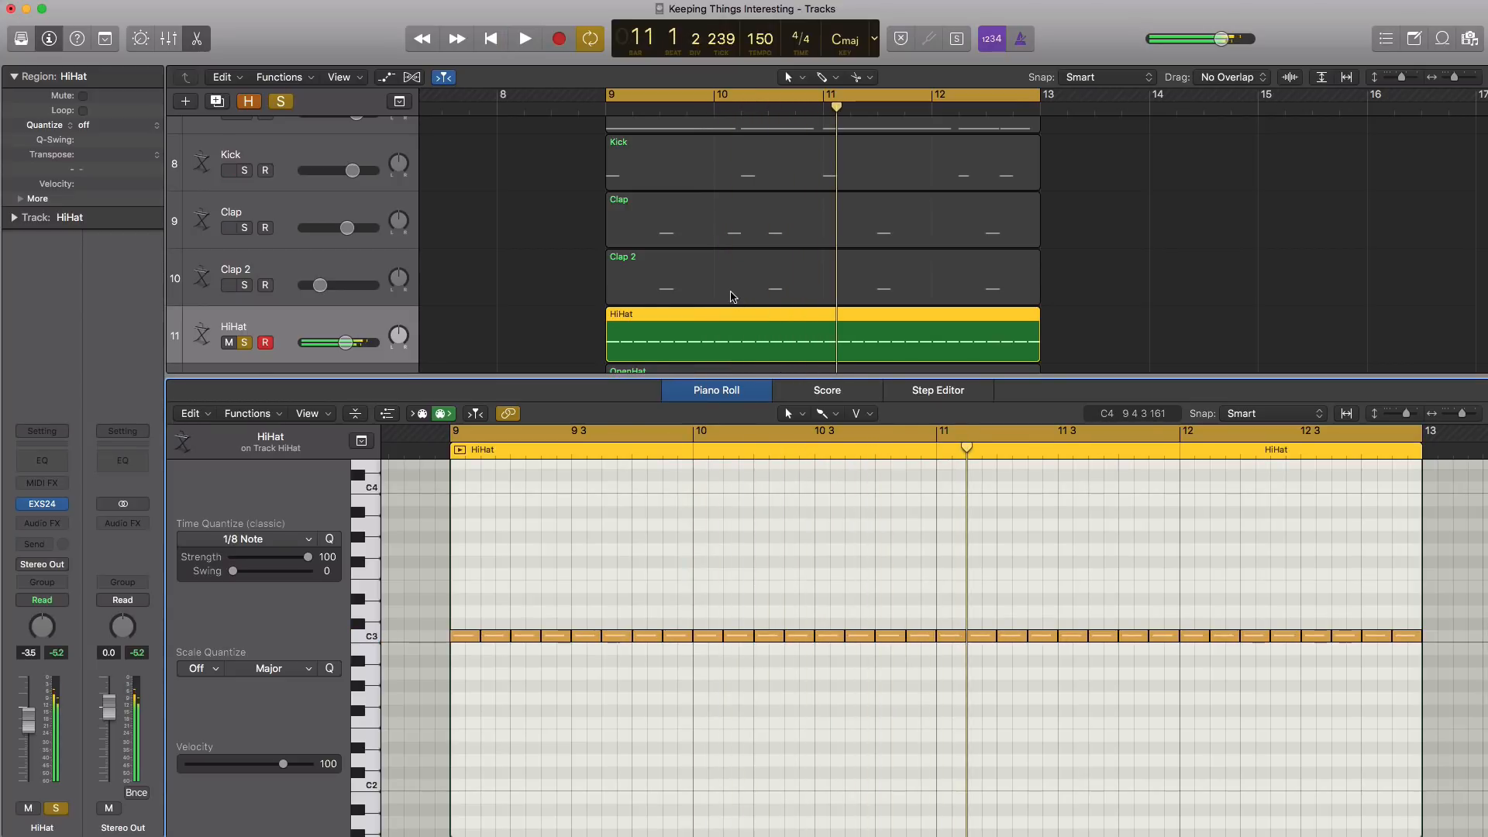
Listen to the soloed hi-hat pattern and examine its notes in the Piano Roll
{"action": "scroll", "coordinate": [731, 292], "scroll_direction": "down", "scroll_amount": 3}
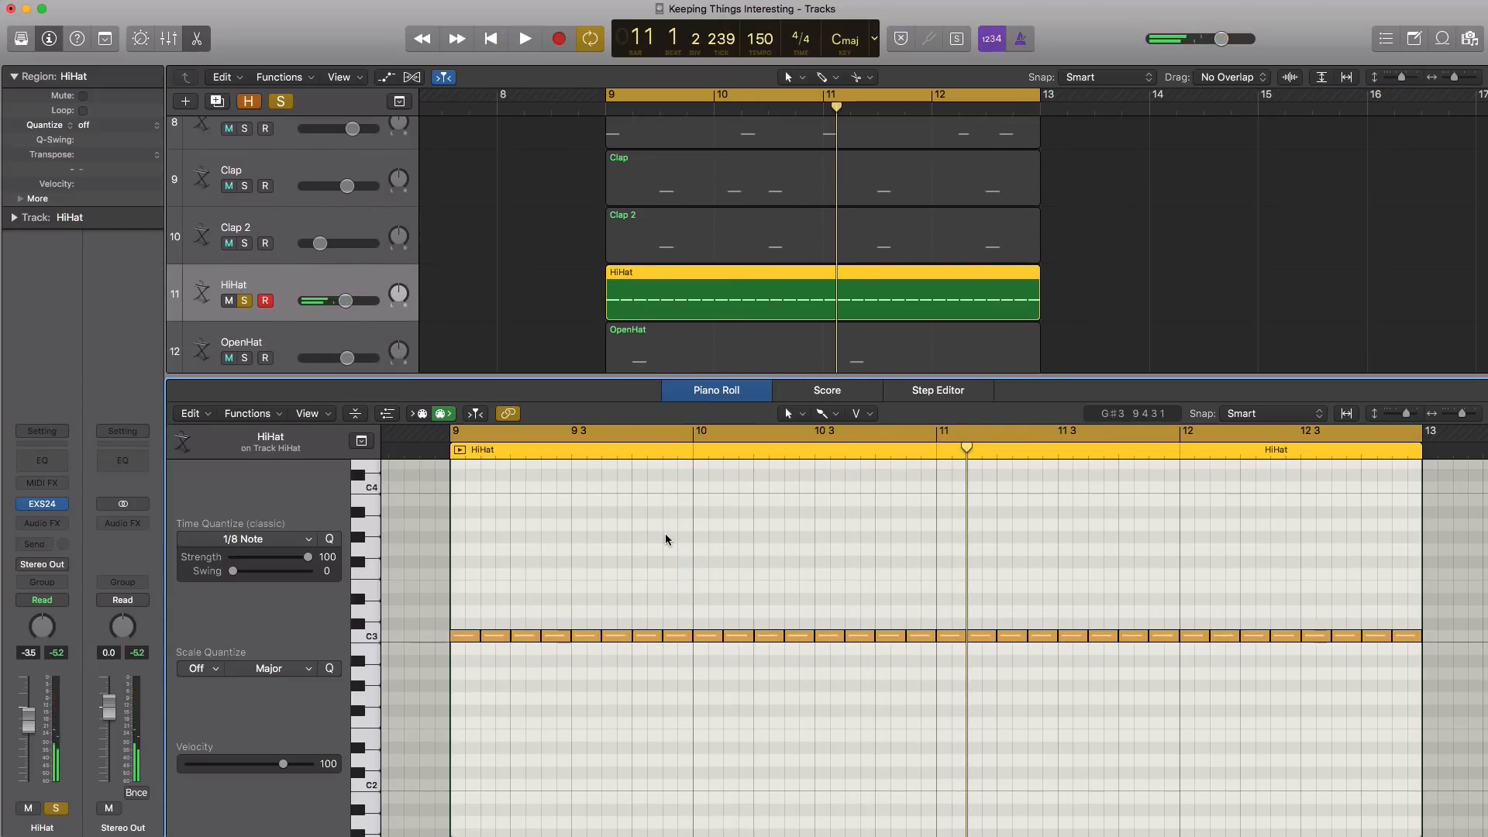
{"action": "scroll", "coordinate": [665, 533], "scroll_direction": "down", "scroll_amount": 1}
{"action": "key", "text": "space"}
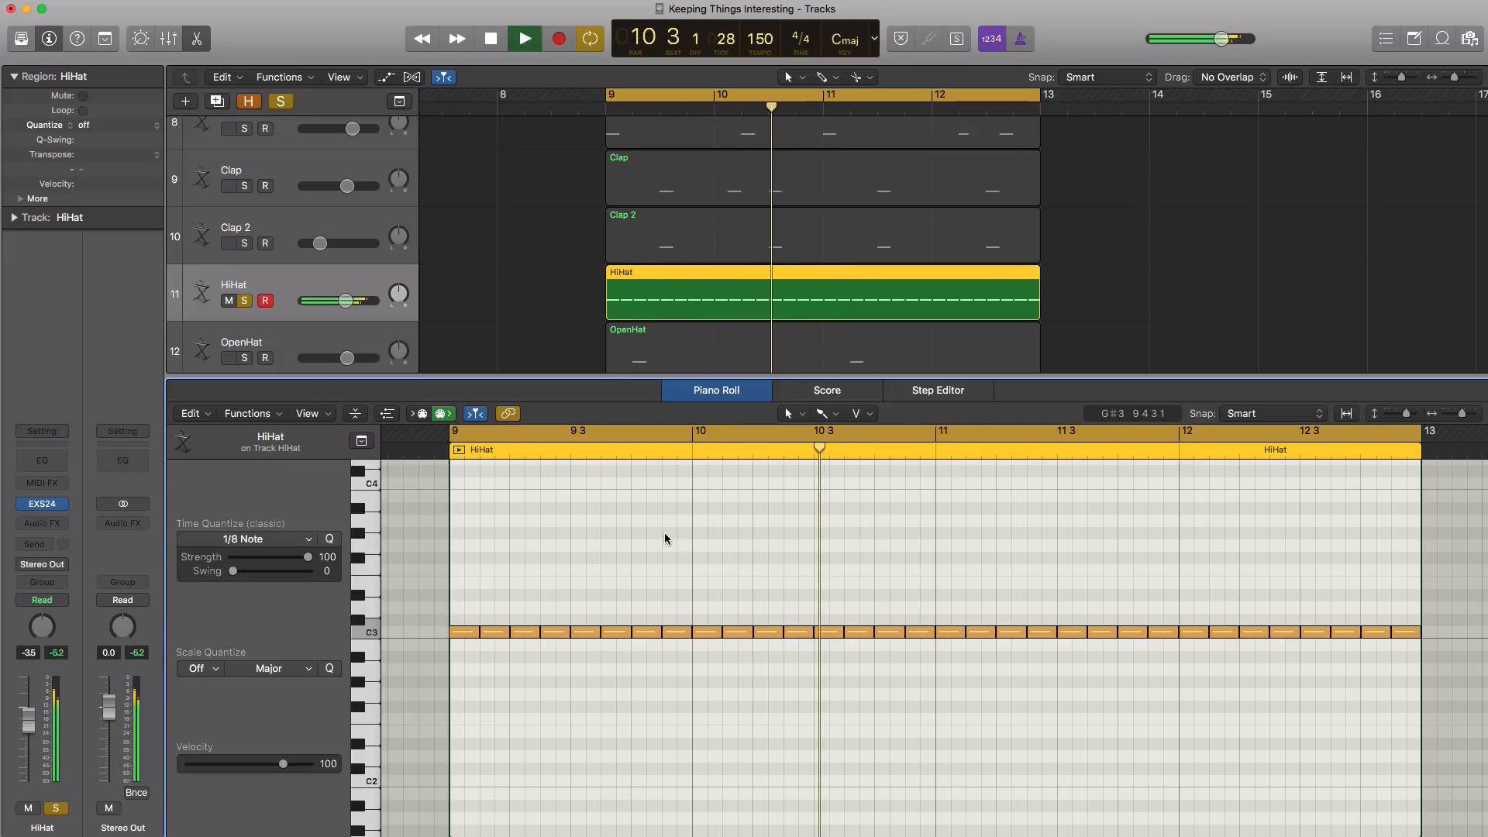
{"action": "key", "text": "space"}
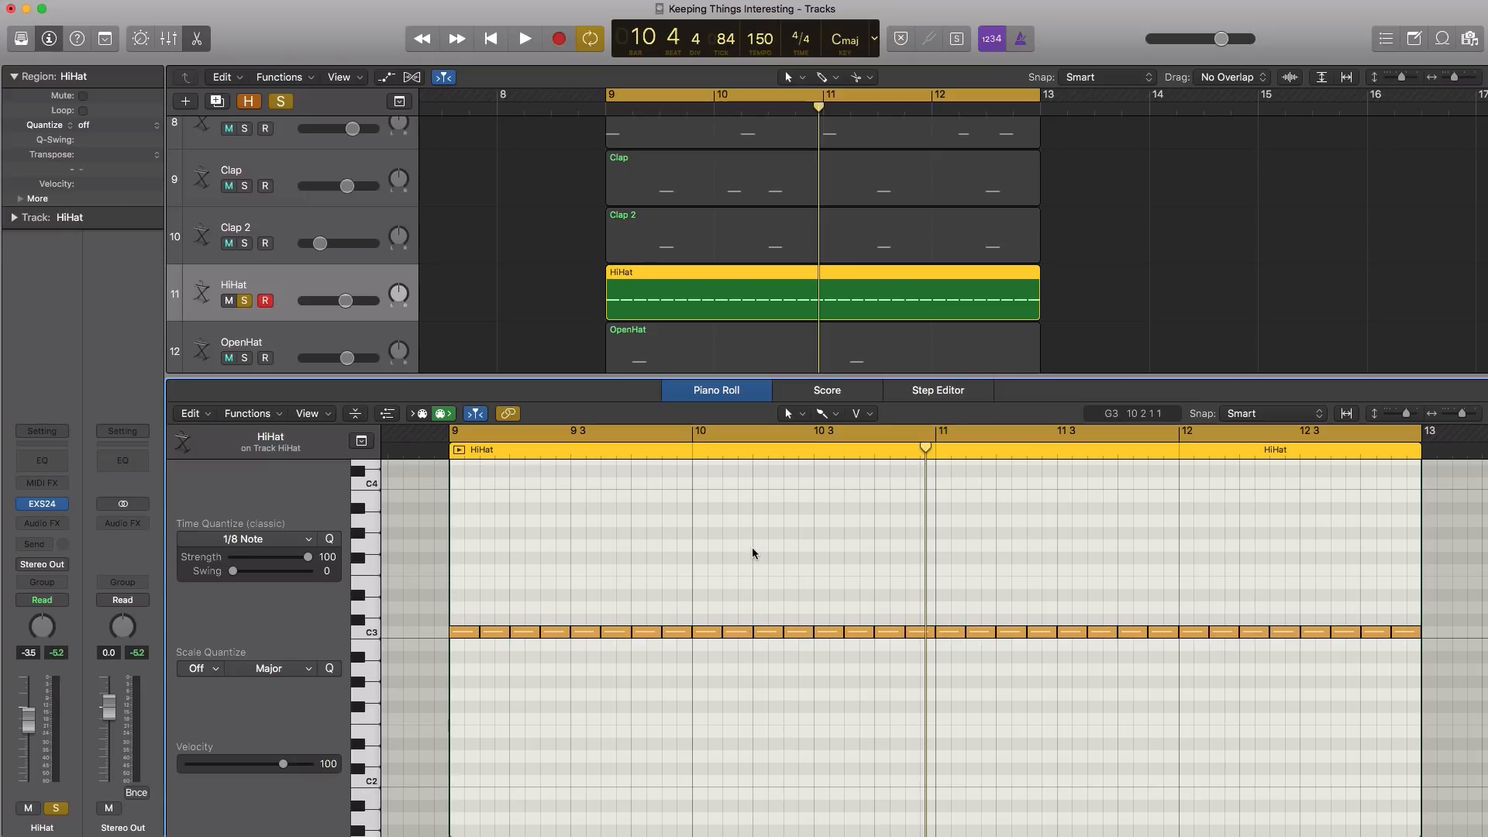
{"action": "left_click_drag", "start_coordinate": [409, 570], "coordinate": [1456, 681]}
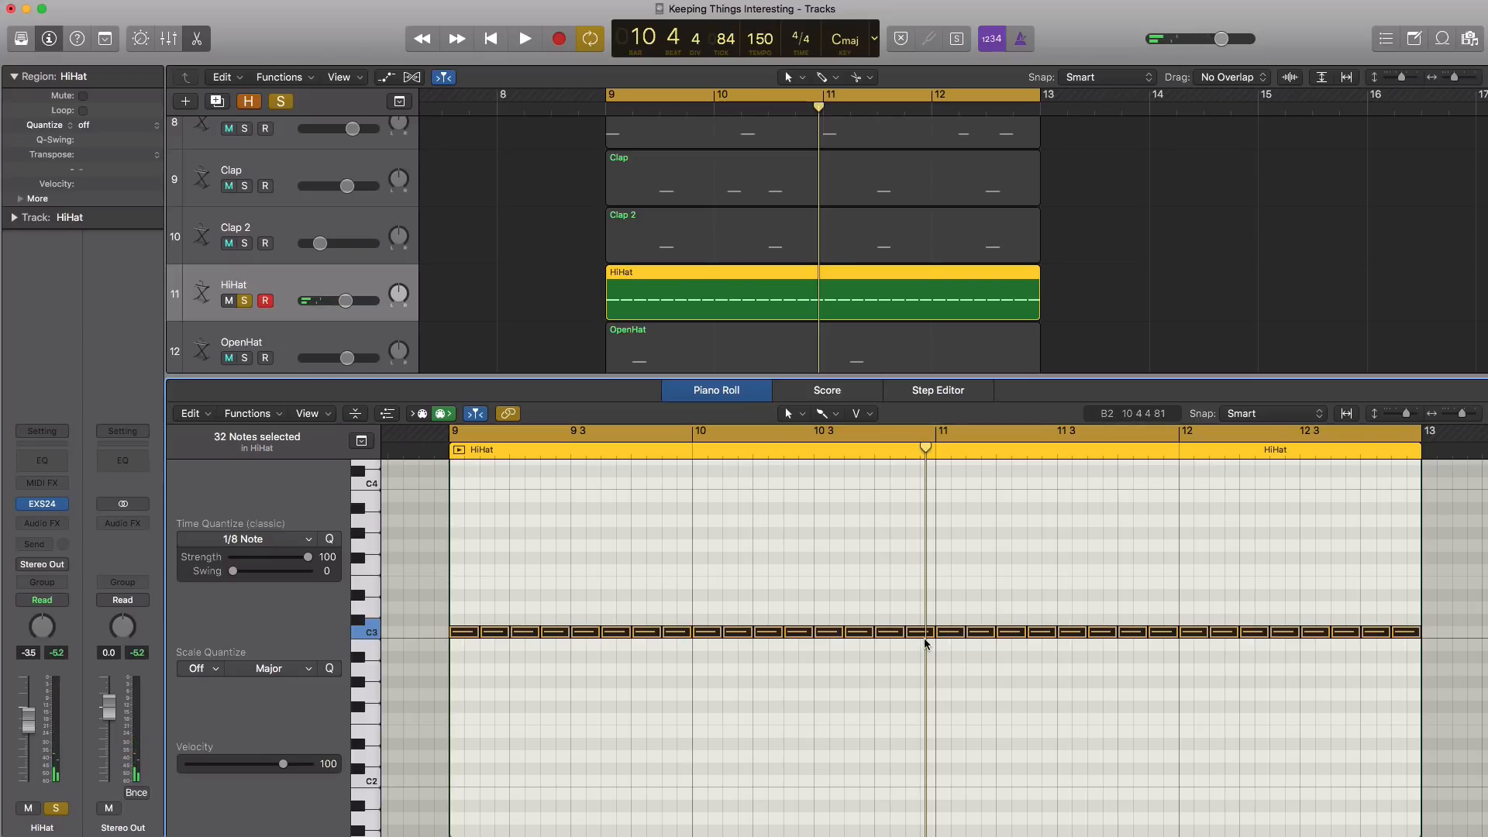
{"action": "key", "text": "space"}
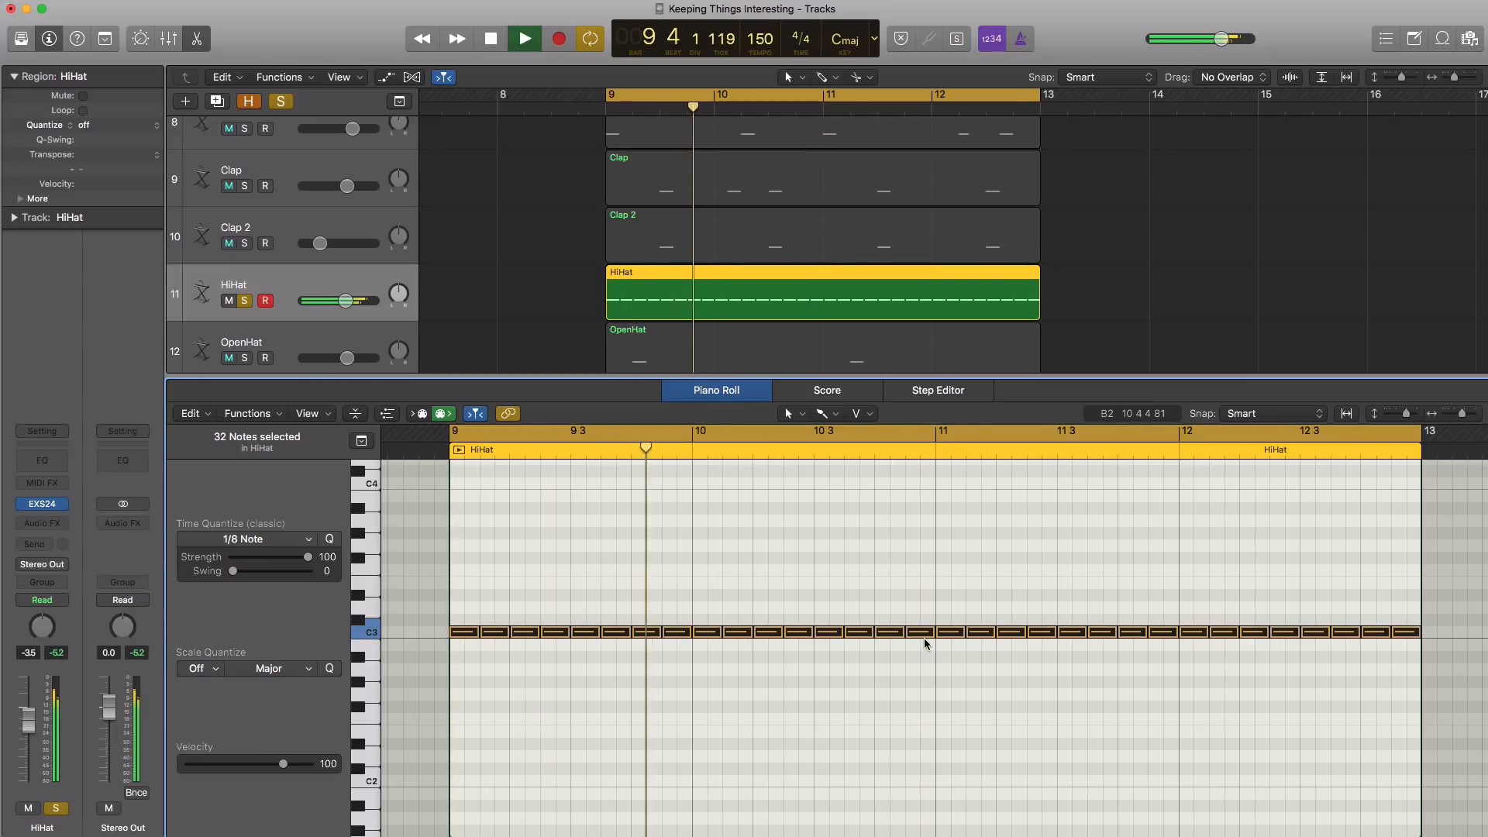
{"action": "key", "text": "space"}
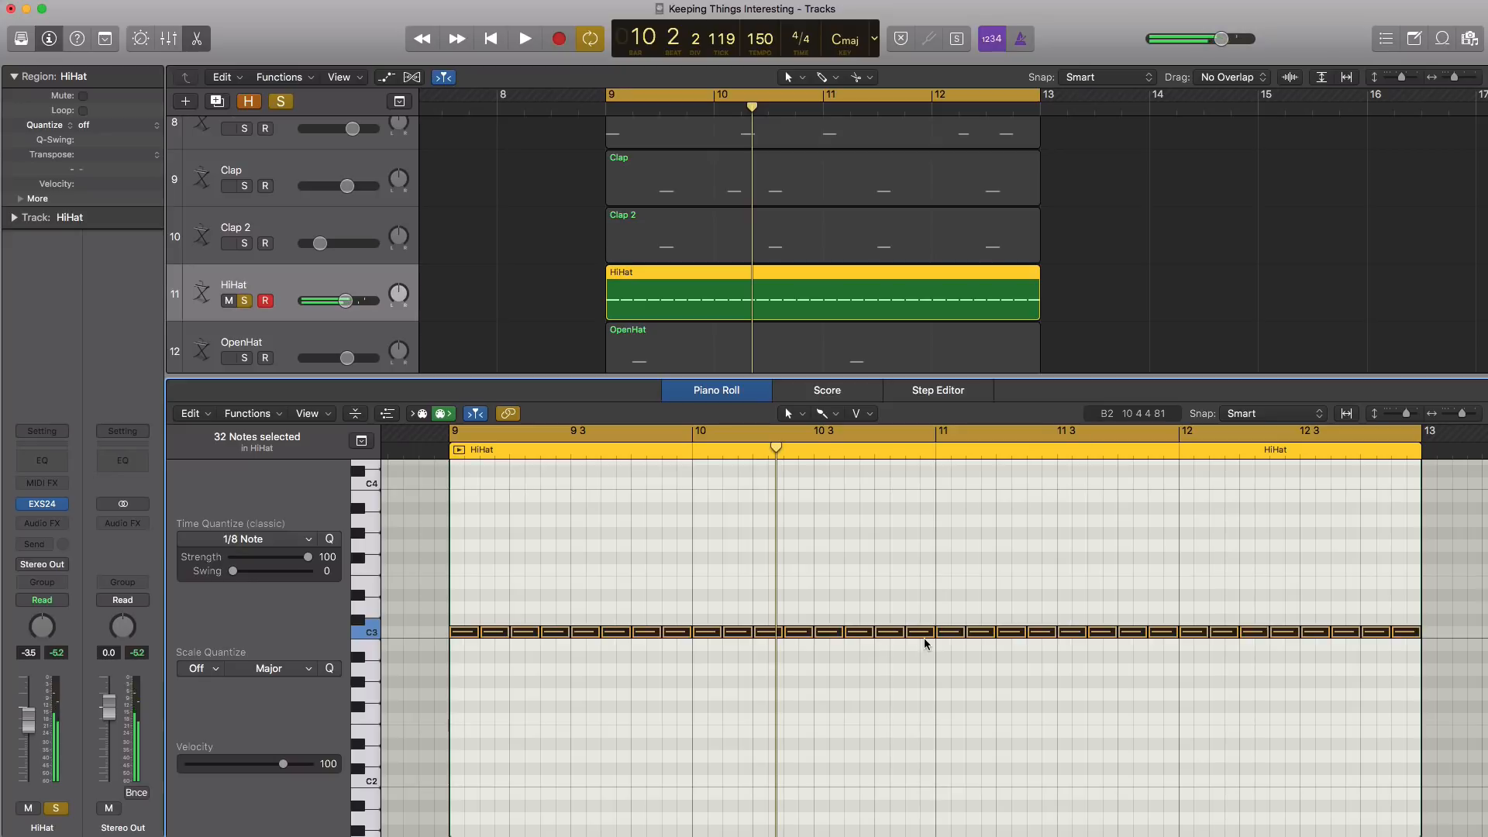
{"action": "left_click", "coordinate": [456, 595]}
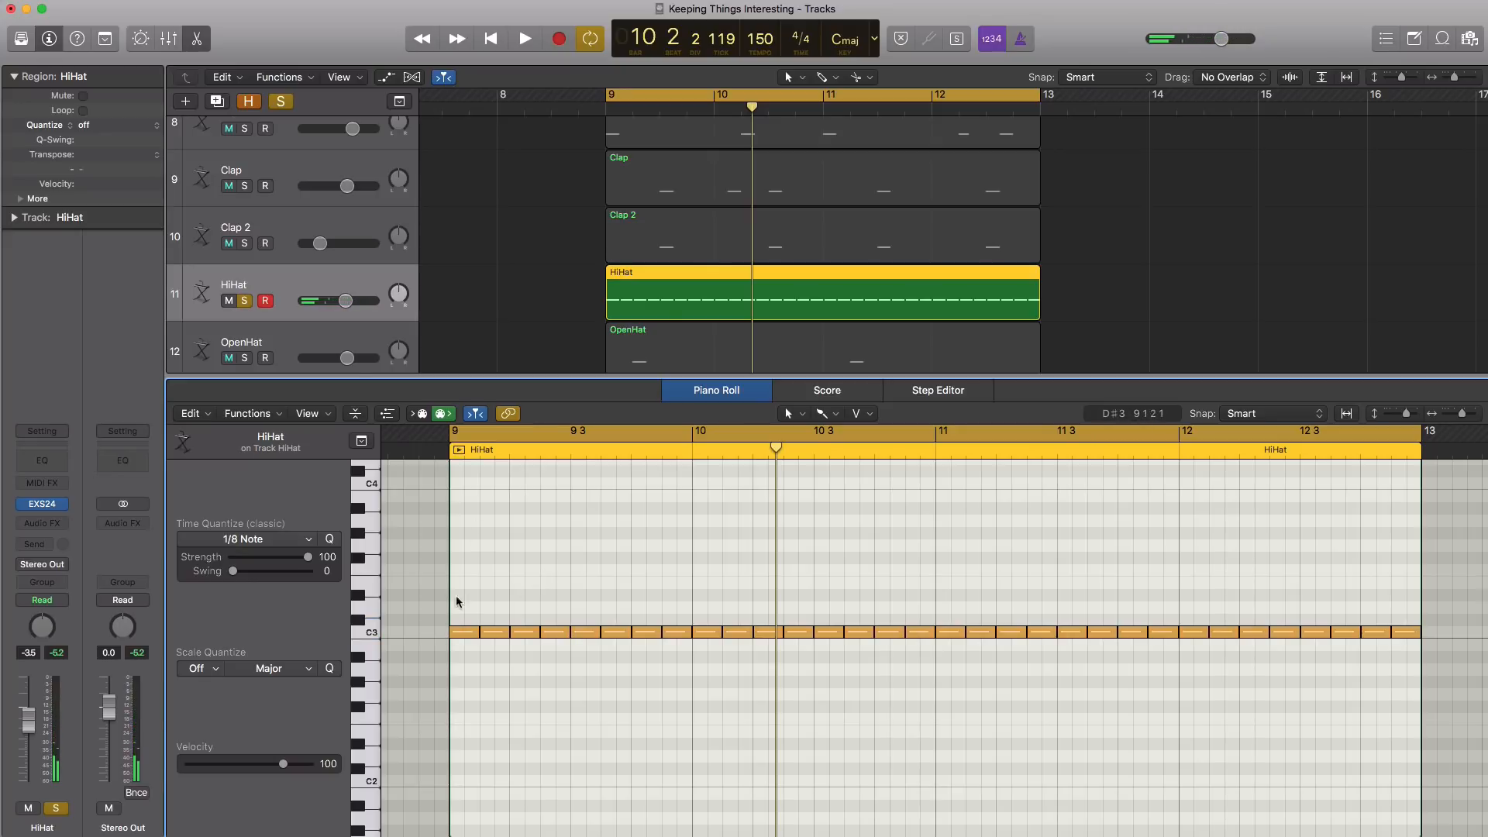
Select all notes in the HiHat region and open the Random Velocity MIDI transform for them
{"action": "left_click_drag", "start_coordinate": [440, 616], "coordinate": [1435, 688]}
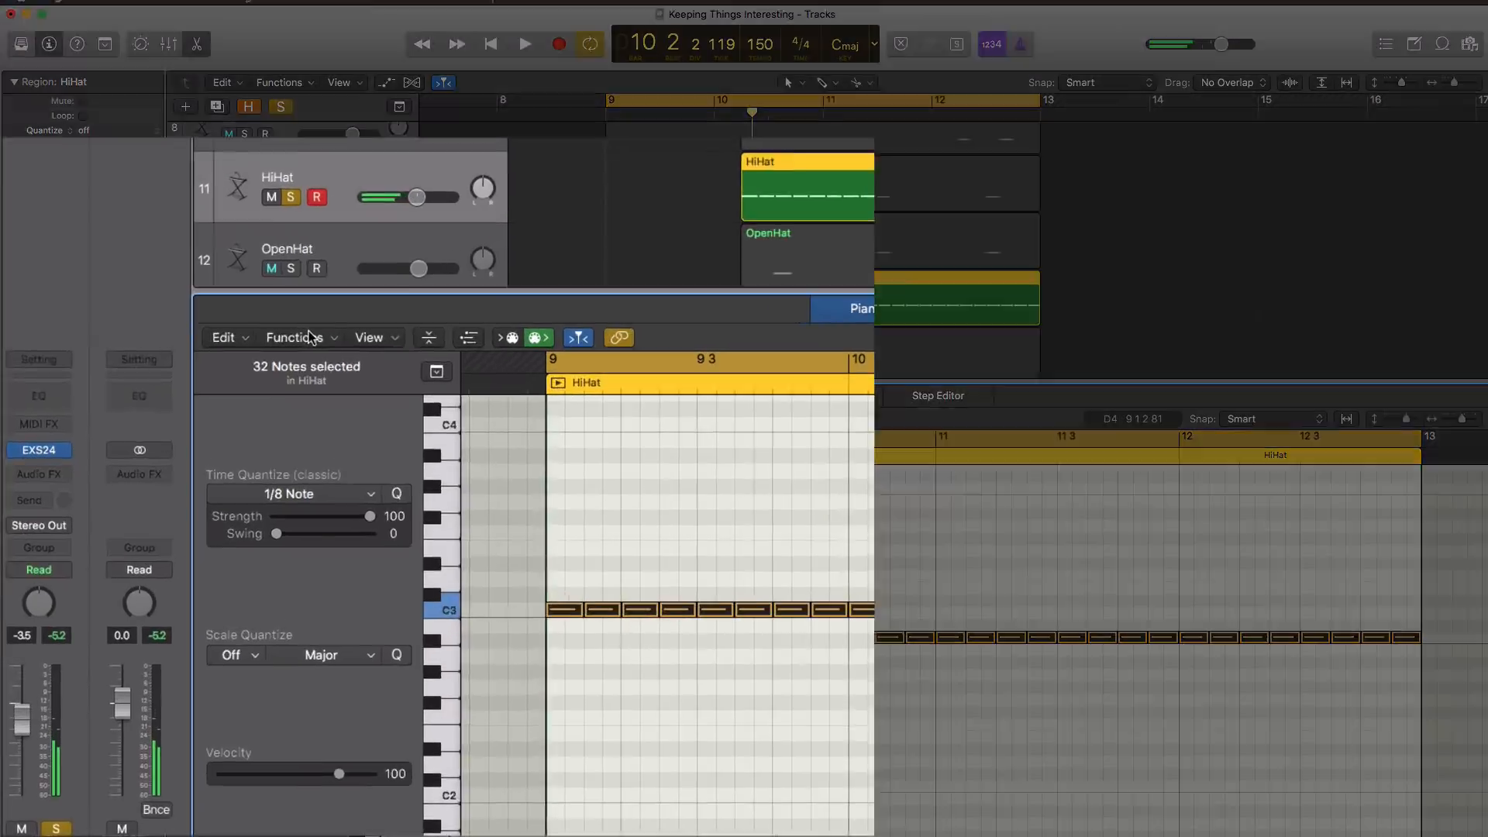
{"action": "left_click", "coordinate": [247, 413]}
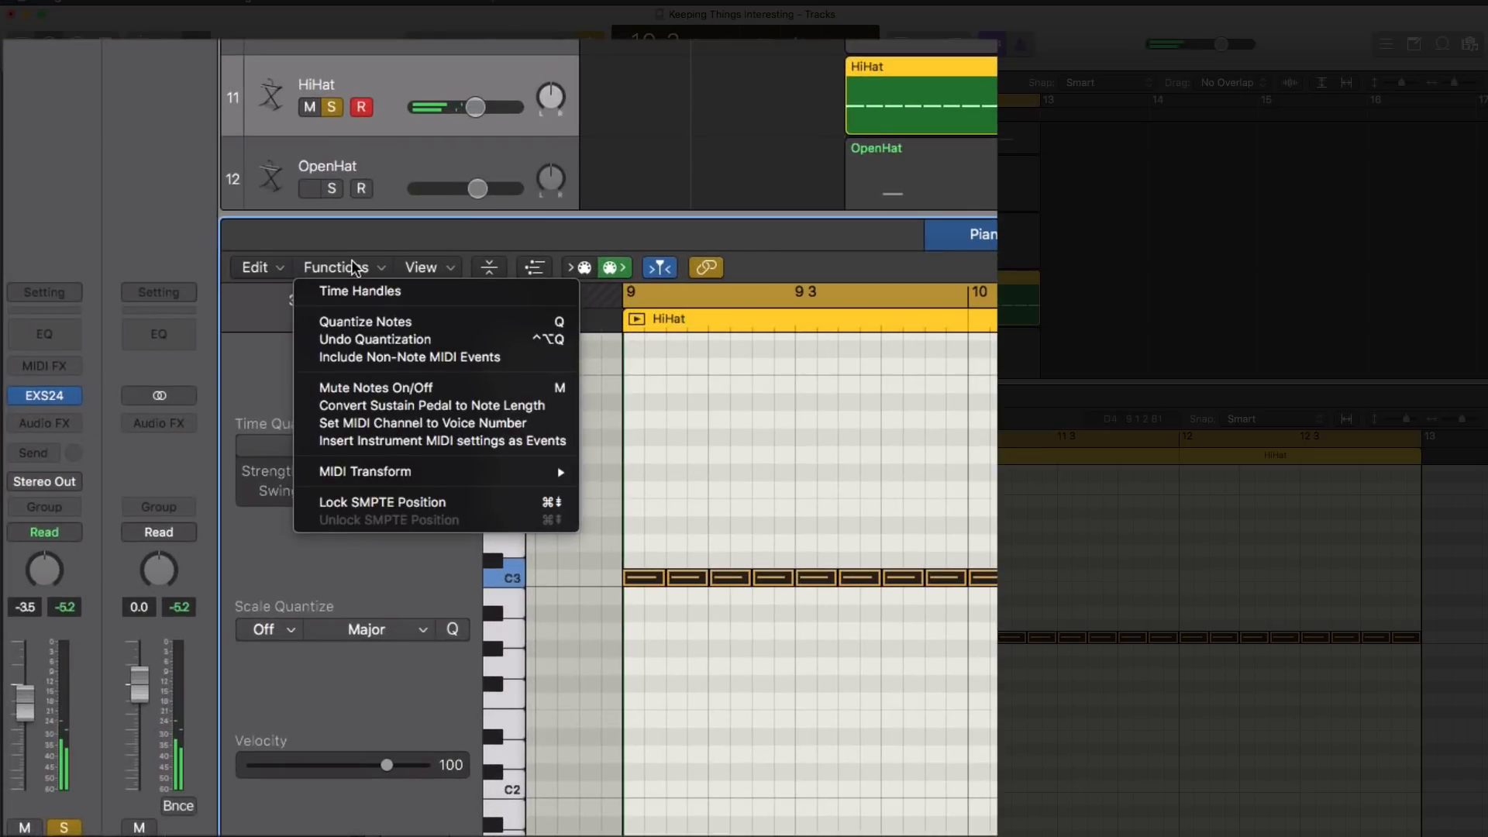
{"action": "mouse_move", "coordinate": [439, 478]}
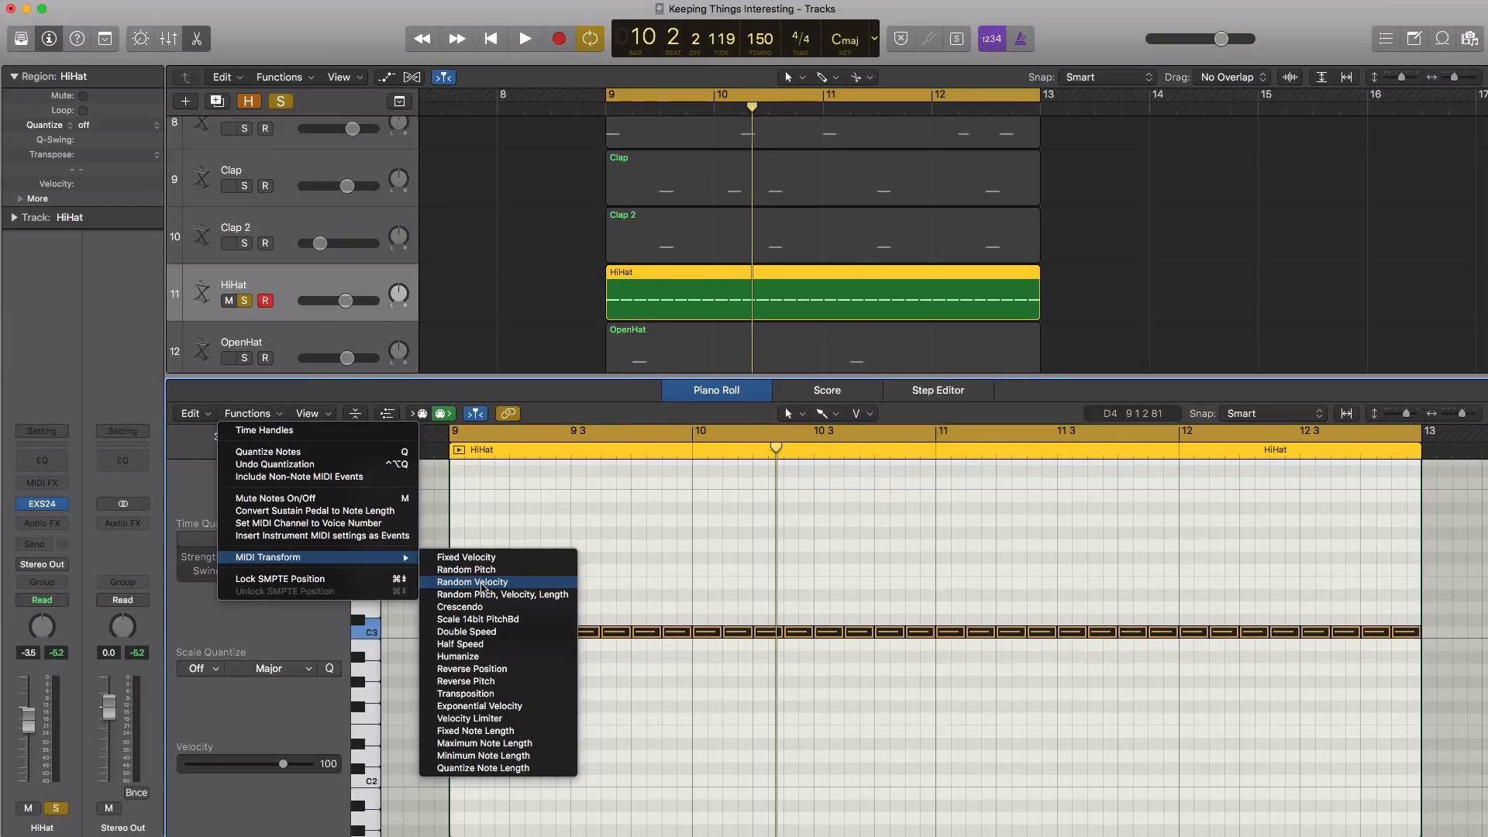
{"action": "left_click", "coordinate": [668, 507]}
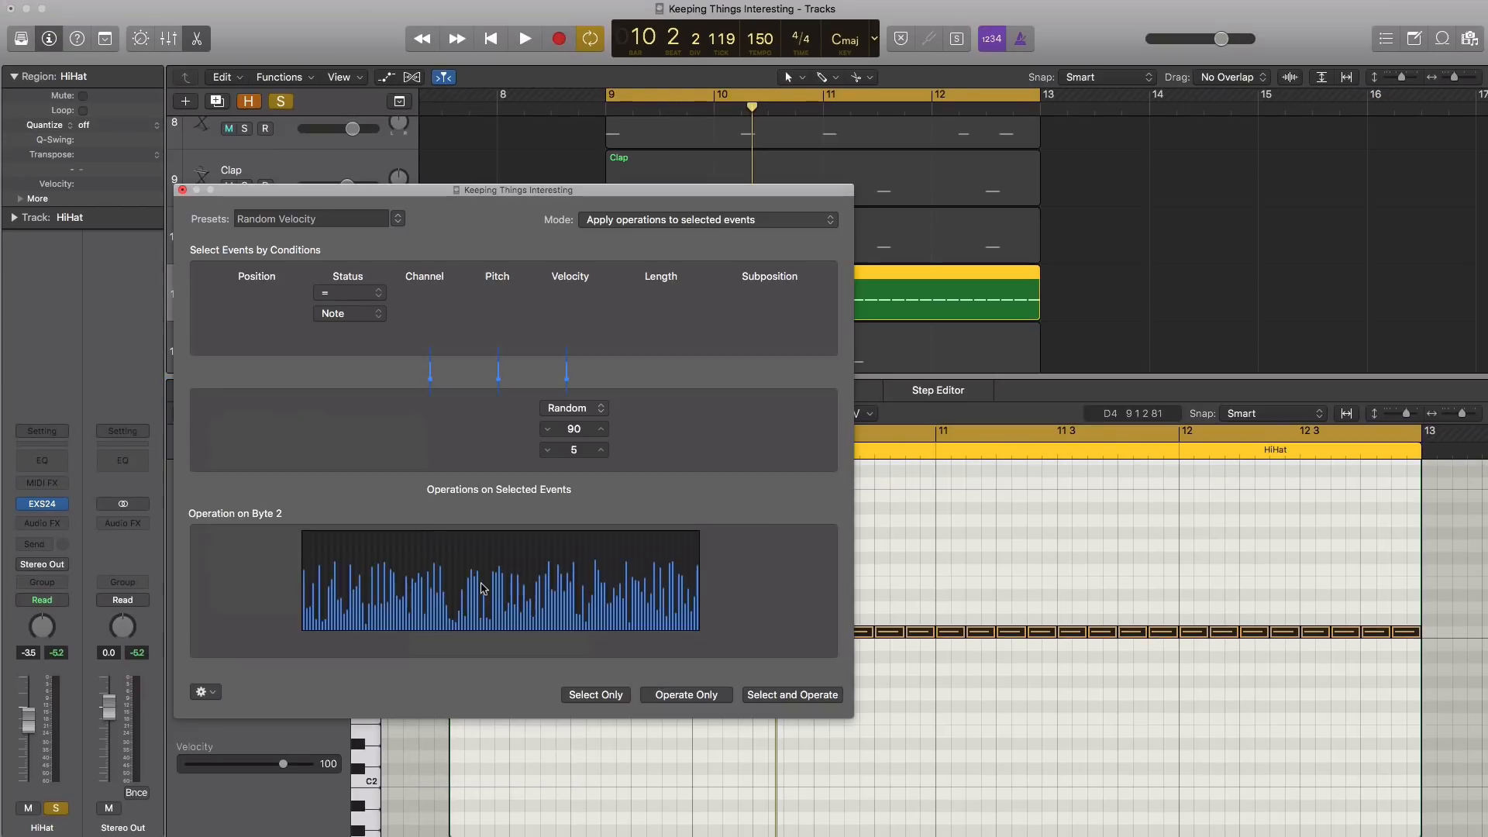
Lower the first random velocity limit to 81
{"action": "left_click", "coordinate": [546, 430]}
{"action": "left_click", "coordinate": [546, 430]}
{"action": "left_click", "coordinate": [546, 430]}
{"action": "left_click", "coordinate": [546, 430]}
{"action": "left_click", "coordinate": [545, 430]}
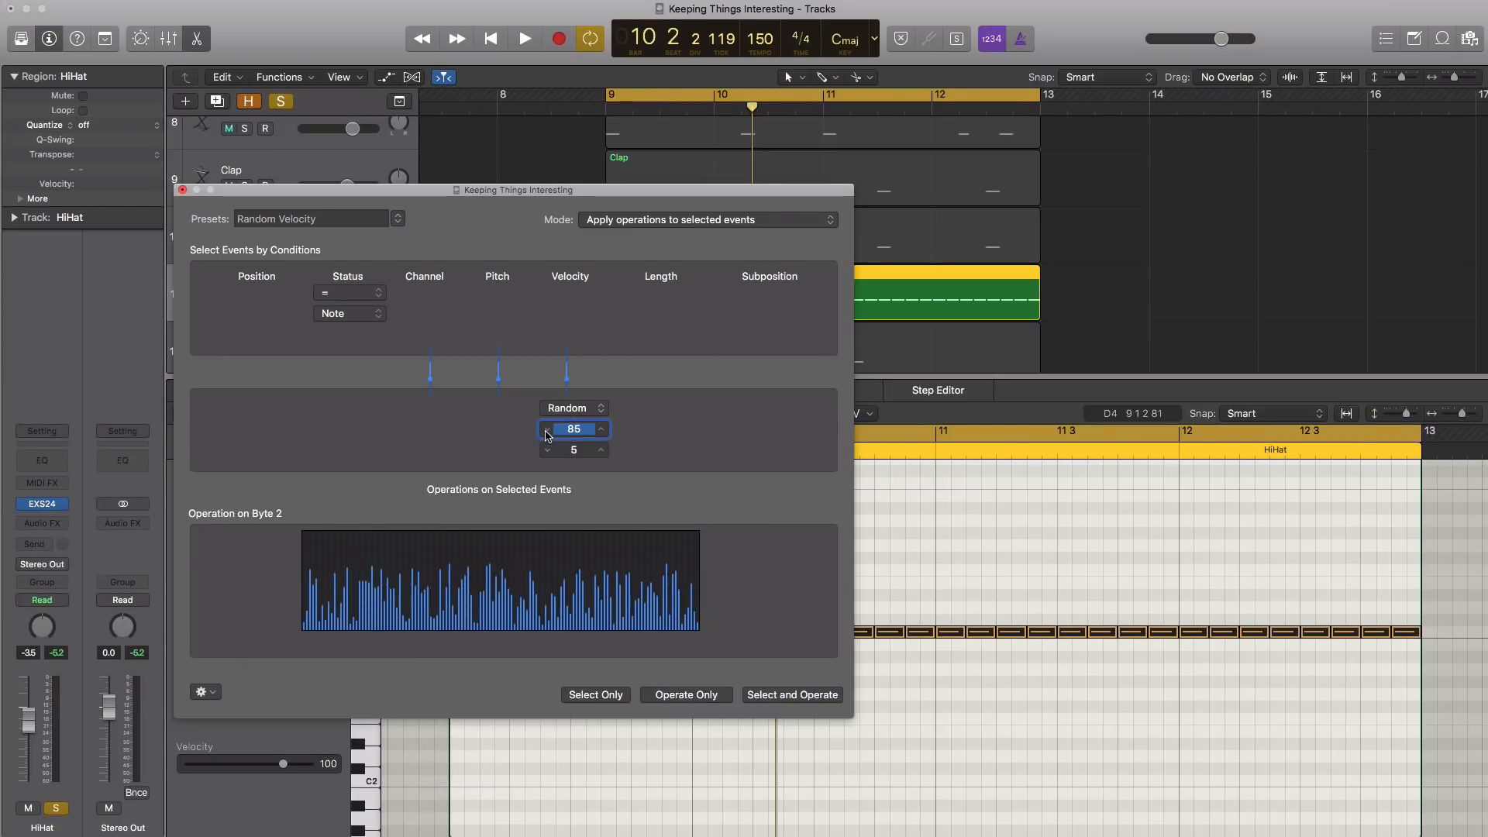
{"action": "left_click", "coordinate": [546, 431]}
{"action": "left_click", "coordinate": [545, 431]}
{"action": "left_click", "coordinate": [546, 431]}
{"action": "left_click", "coordinate": [546, 431]}
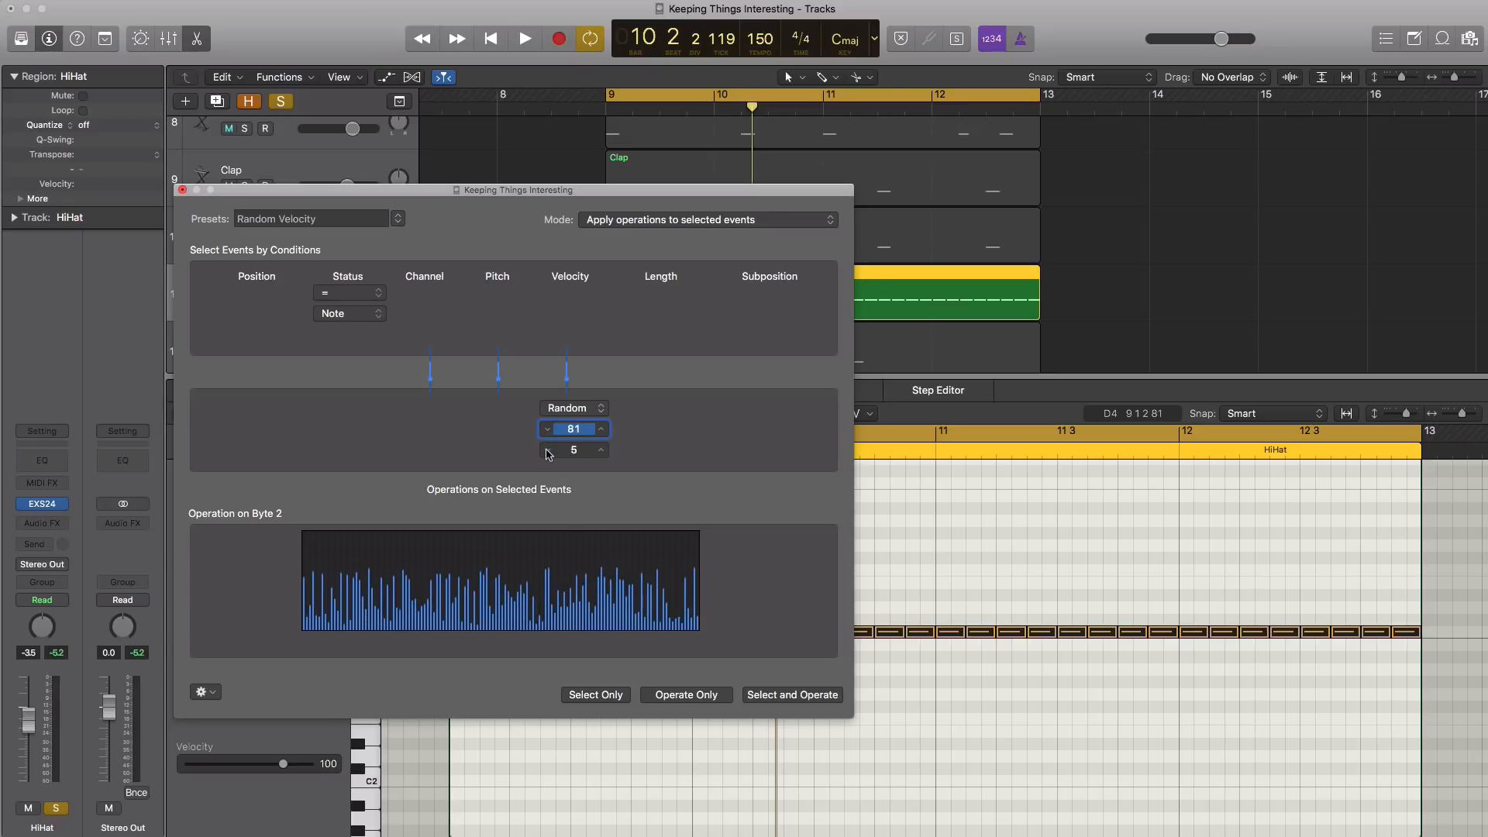
Set the random velocity limits to 100 and 10, and apply the transform to the selected hi-hat notes
{"action": "left_click", "coordinate": [601, 451]}
{"action": "left_click", "coordinate": [600, 450]}
{"action": "left_click", "coordinate": [601, 450]}
{"action": "left_click", "coordinate": [601, 450]}
{"action": "left_click", "coordinate": [601, 450]}
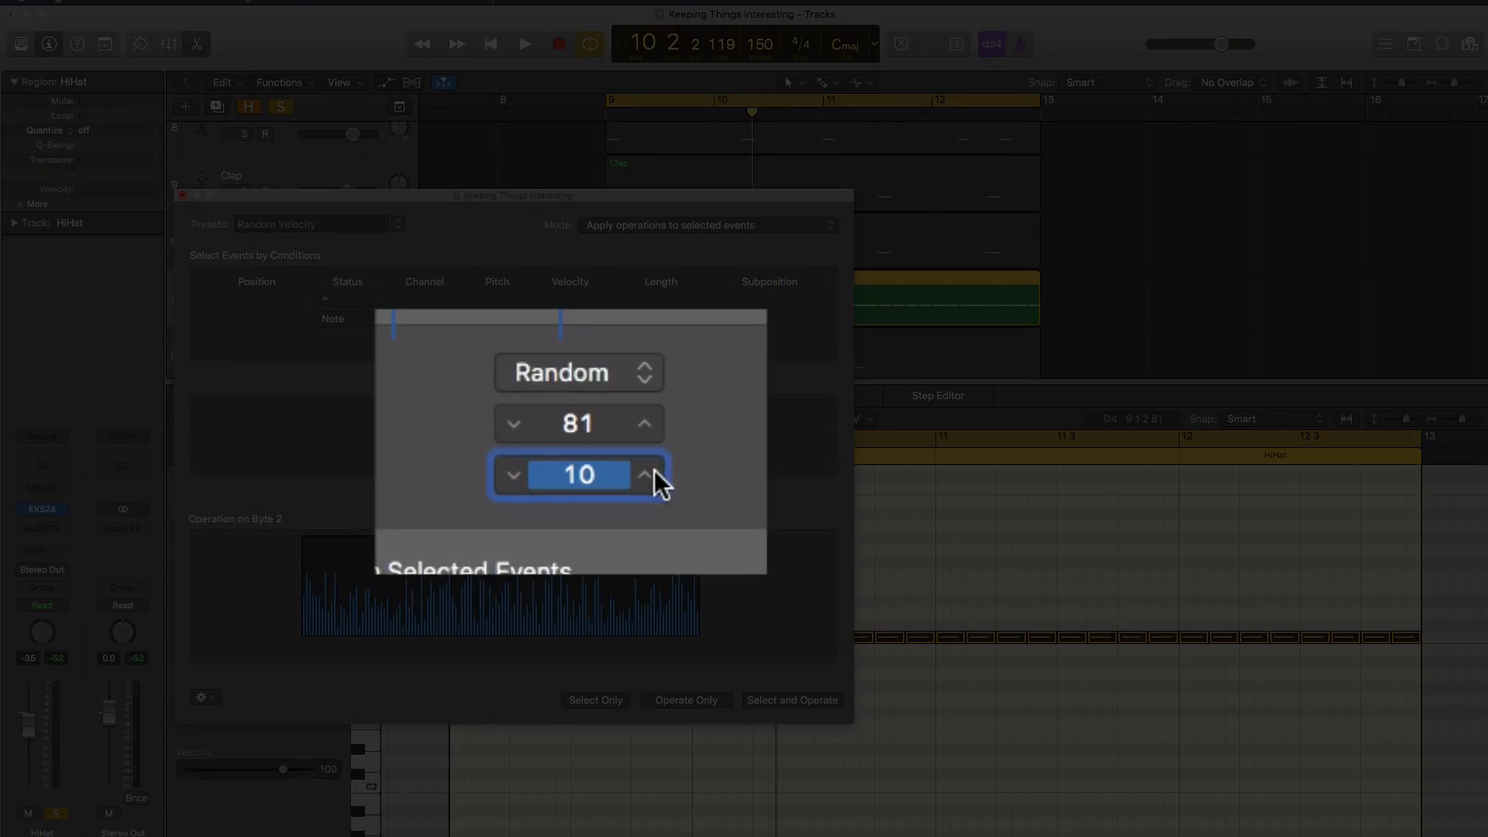
{"action": "left_click", "coordinate": [650, 425]}
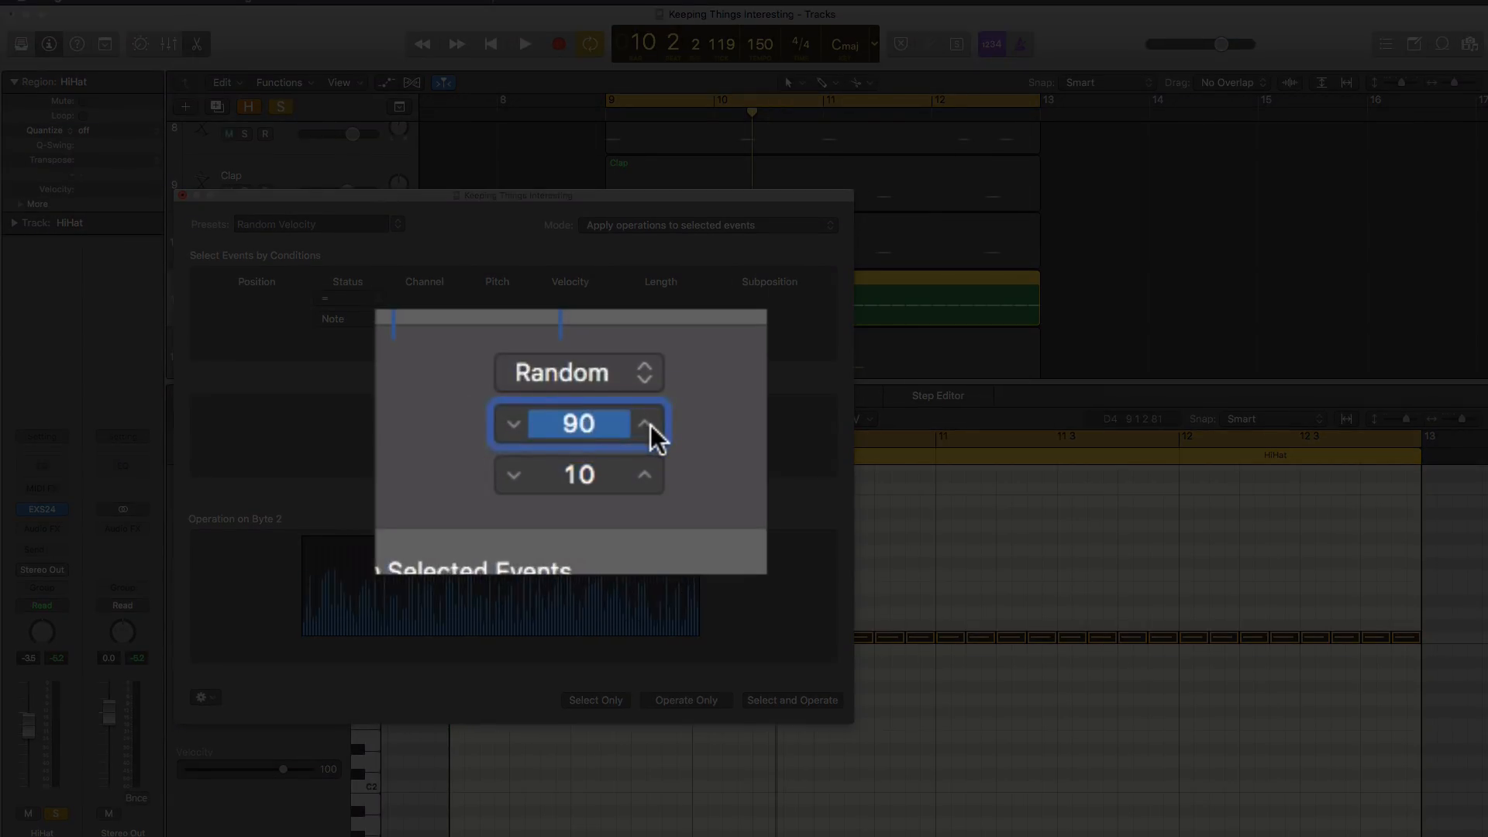
{"action": "left_click", "coordinate": [649, 424]}
{"action": "left_click", "coordinate": [650, 425]}
{"action": "left_click", "coordinate": [650, 425]}
{"action": "left_click", "coordinate": [650, 425]}
{"action": "left_click", "coordinate": [650, 424]}
{"action": "left_click", "coordinate": [649, 424]}
{"action": "left_click", "coordinate": [650, 424]}
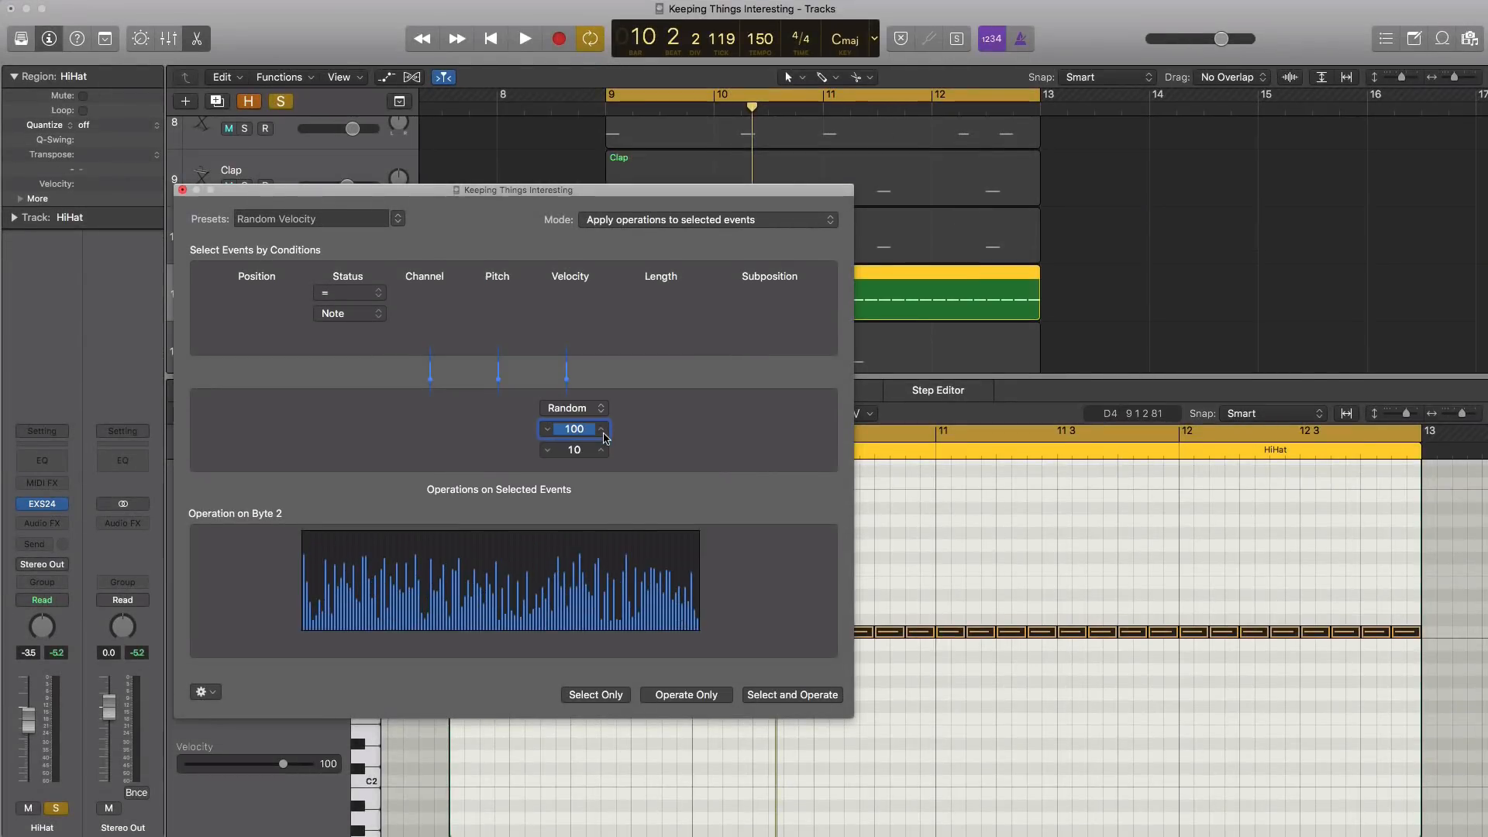
{"action": "left_click", "coordinate": [808, 695]}
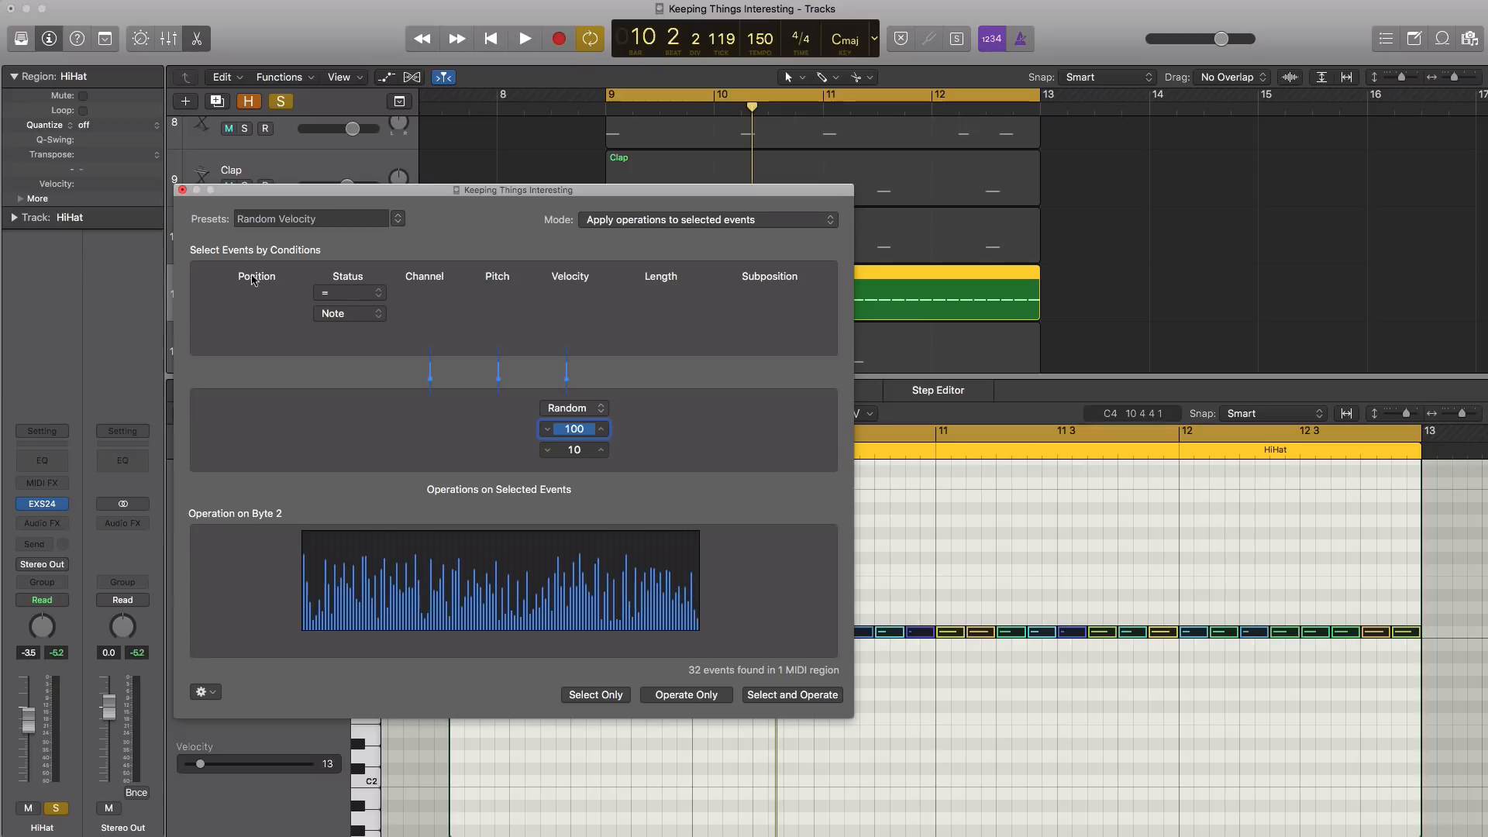
{"action": "left_click", "coordinate": [182, 190]}
Audition the hi-hats with randomised velocities on their own, and unsolo the HiHat track to hear them in the full loop
{"action": "key", "text": "space"}
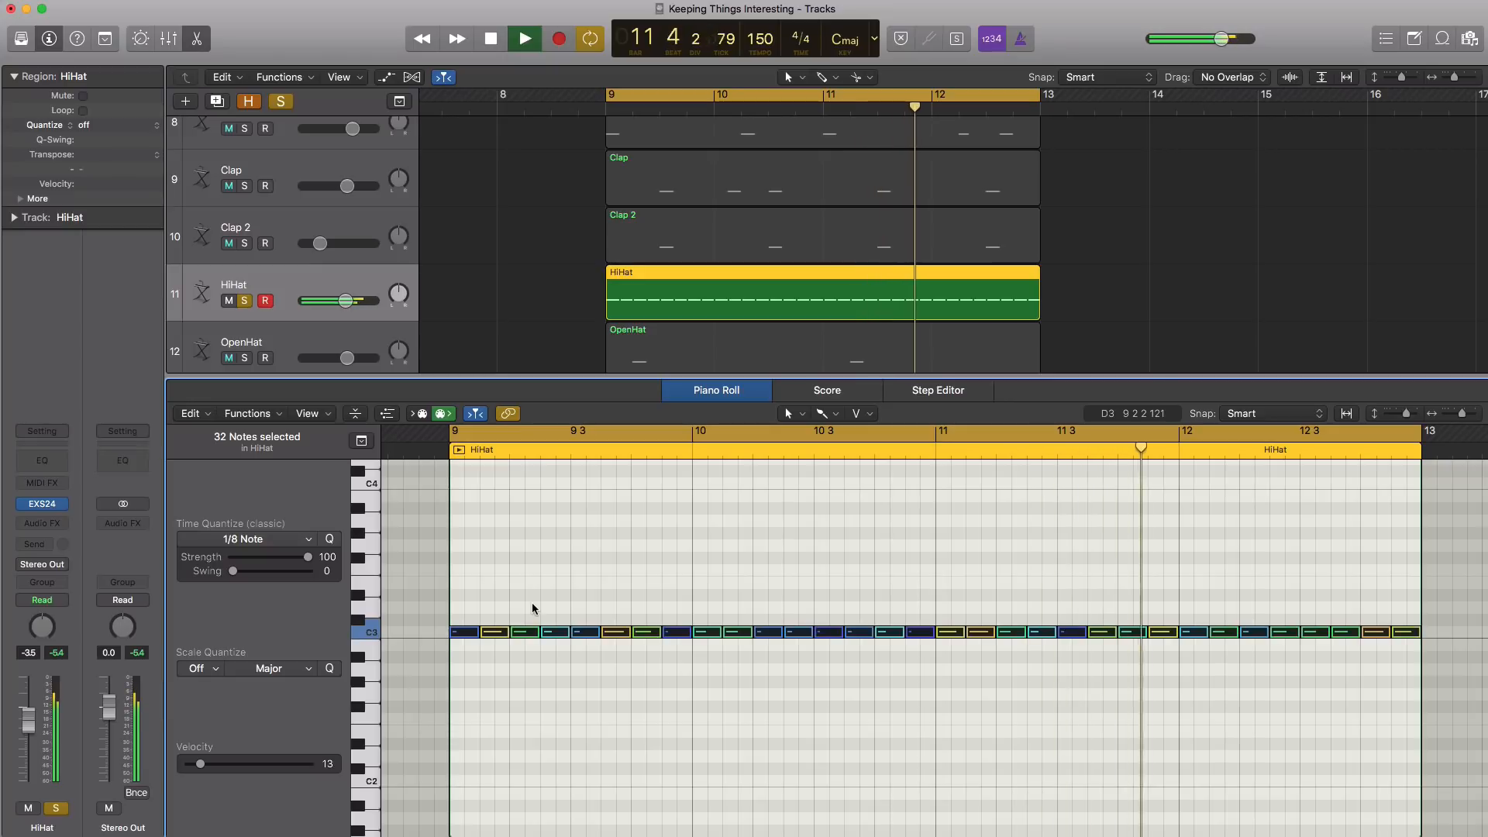
{"action": "key", "text": "space"}
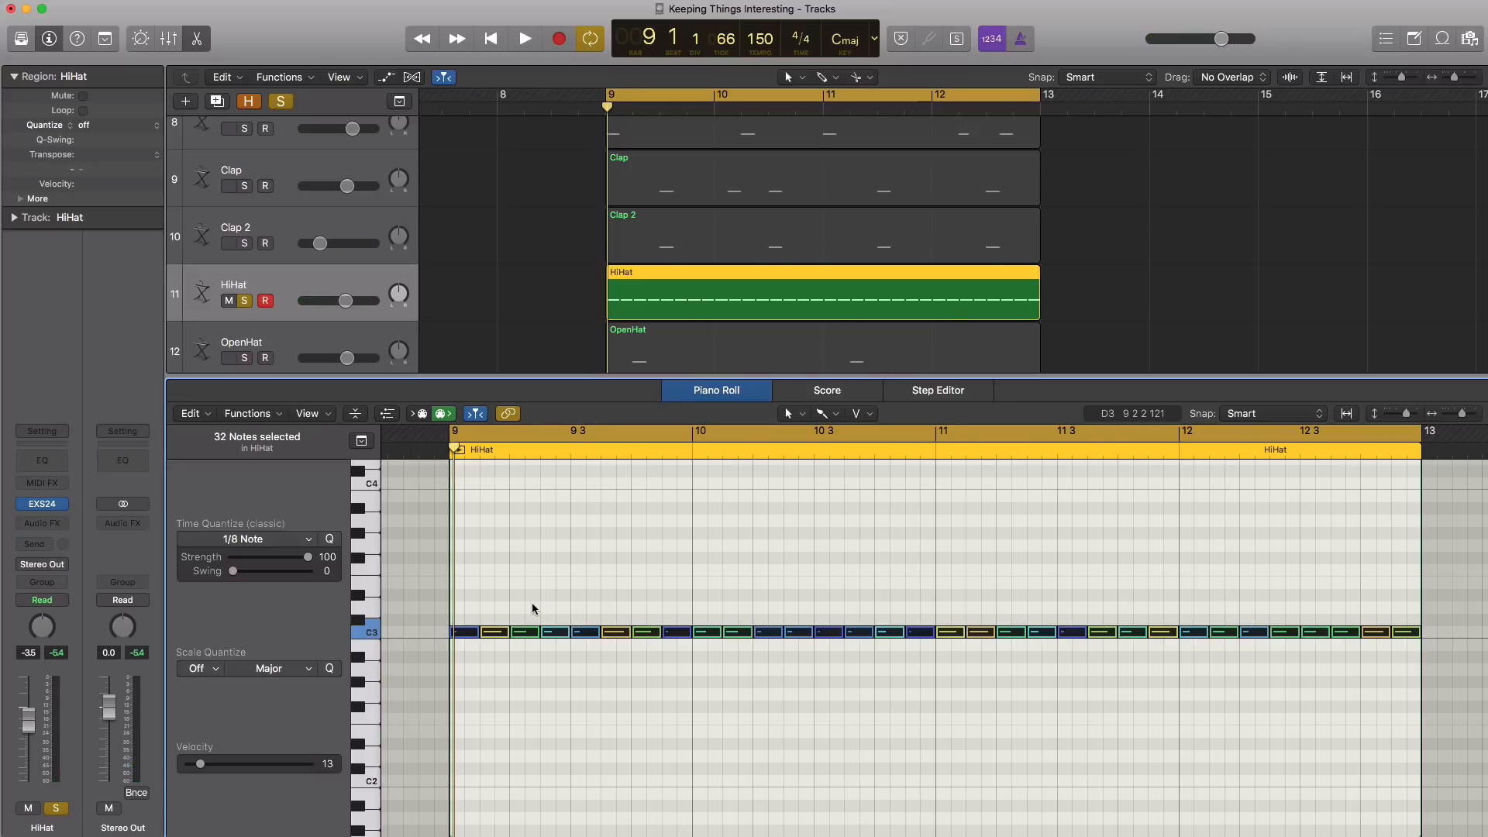
{"action": "key", "text": "space"}
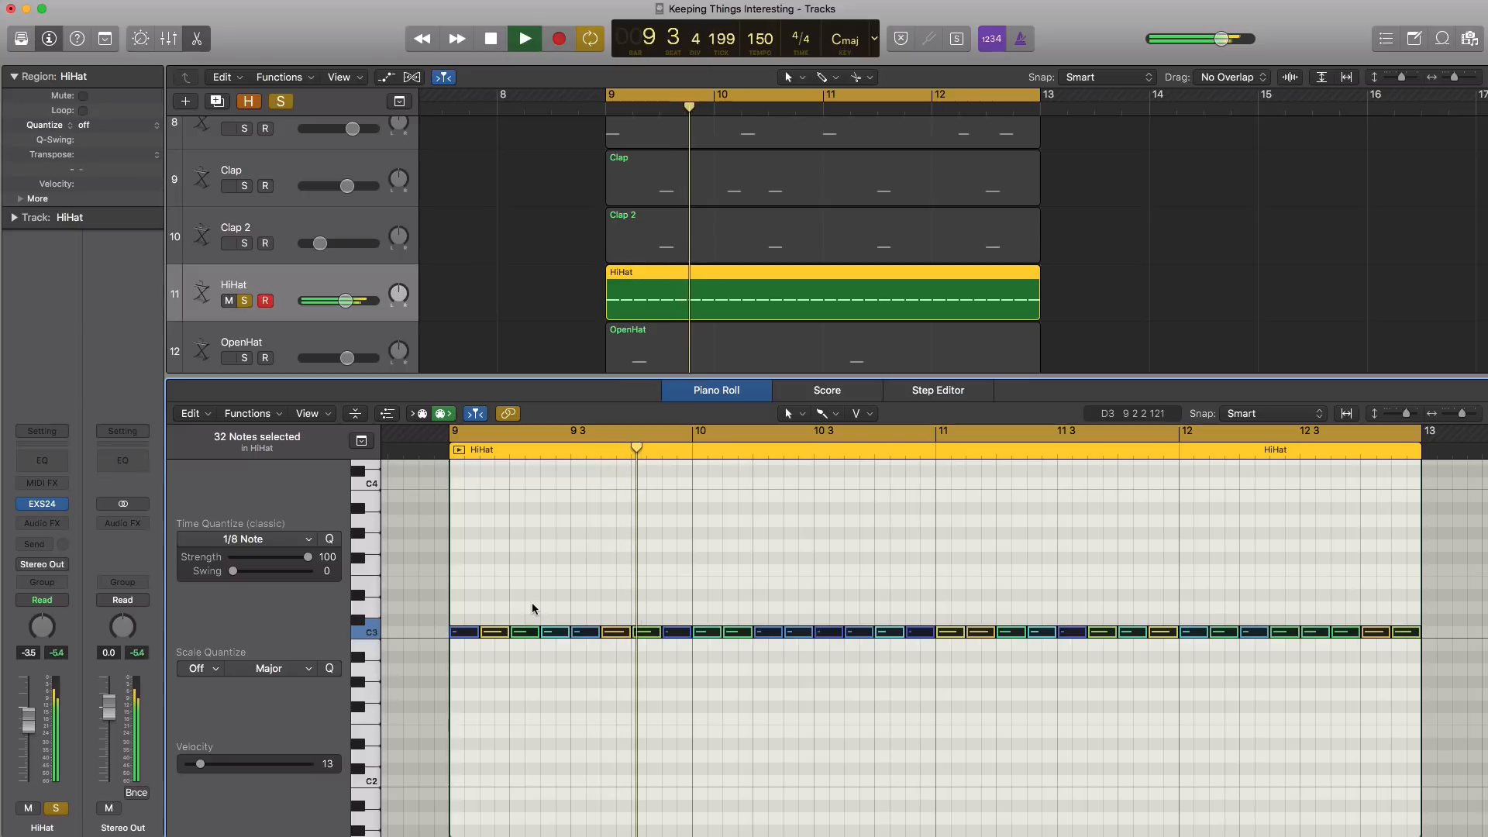
{"action": "left_click", "coordinate": [245, 301]}
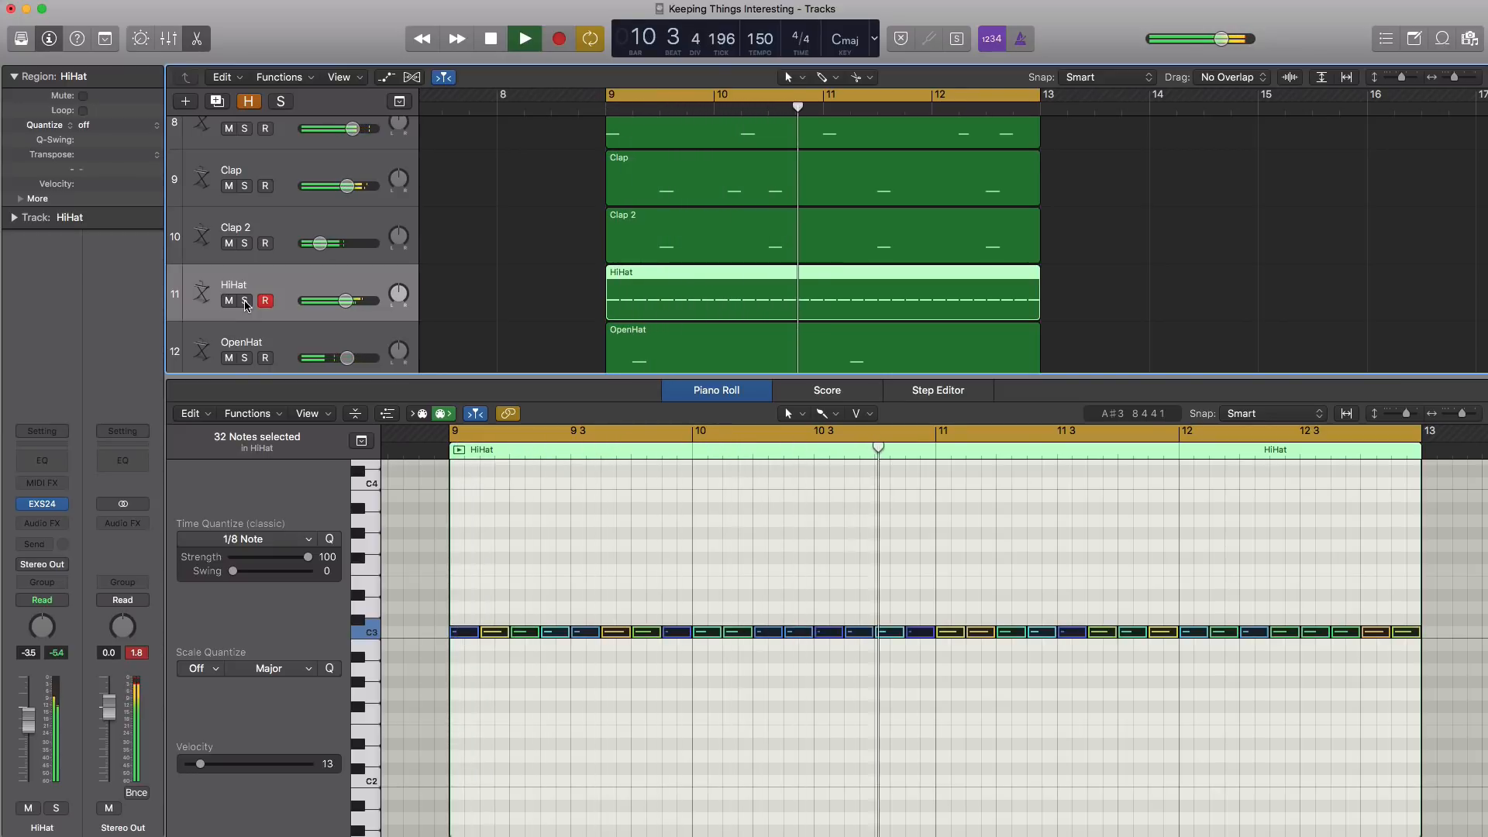
Stop playback and delete the C3 hi-hat note at beat 9 4 in the HiHat region
{"action": "key", "text": "space"}
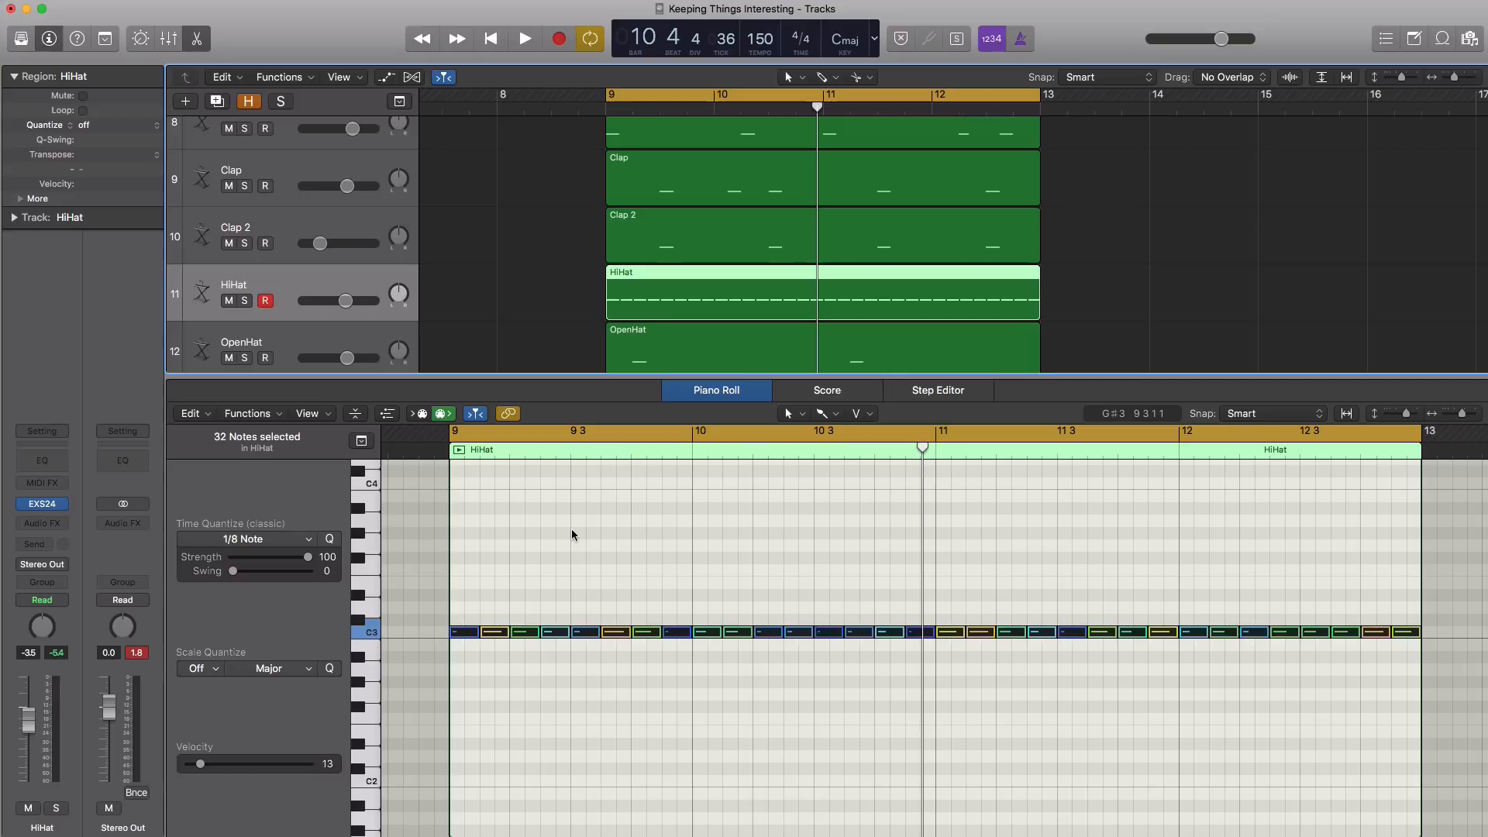
{"action": "scroll", "coordinate": [756, 548], "scroll_direction": "down", "scroll_amount": 2}
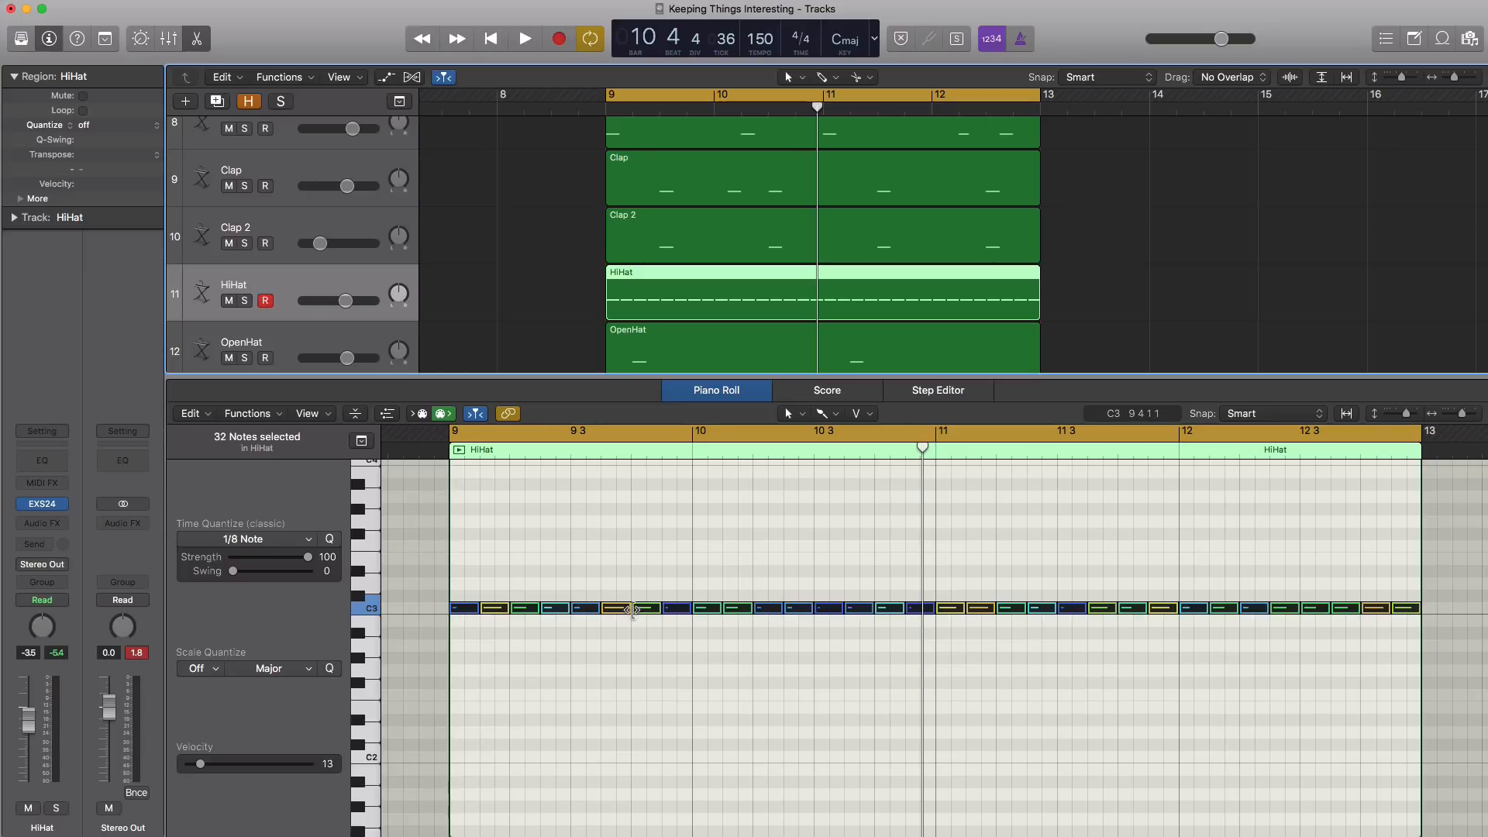
{"action": "left_click", "coordinate": [646, 608]}
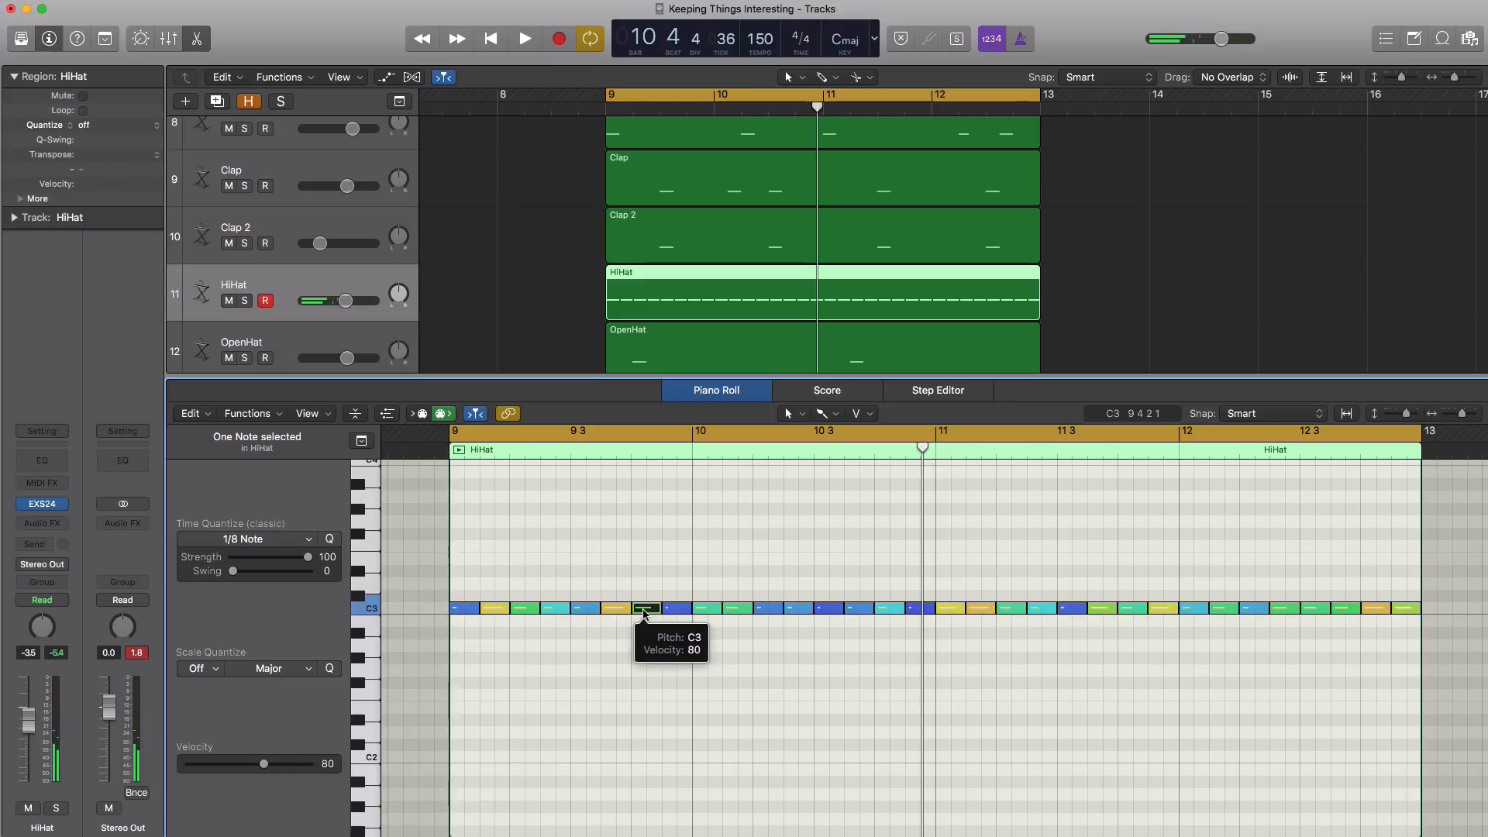
{"action": "key", "text": "Delete"}
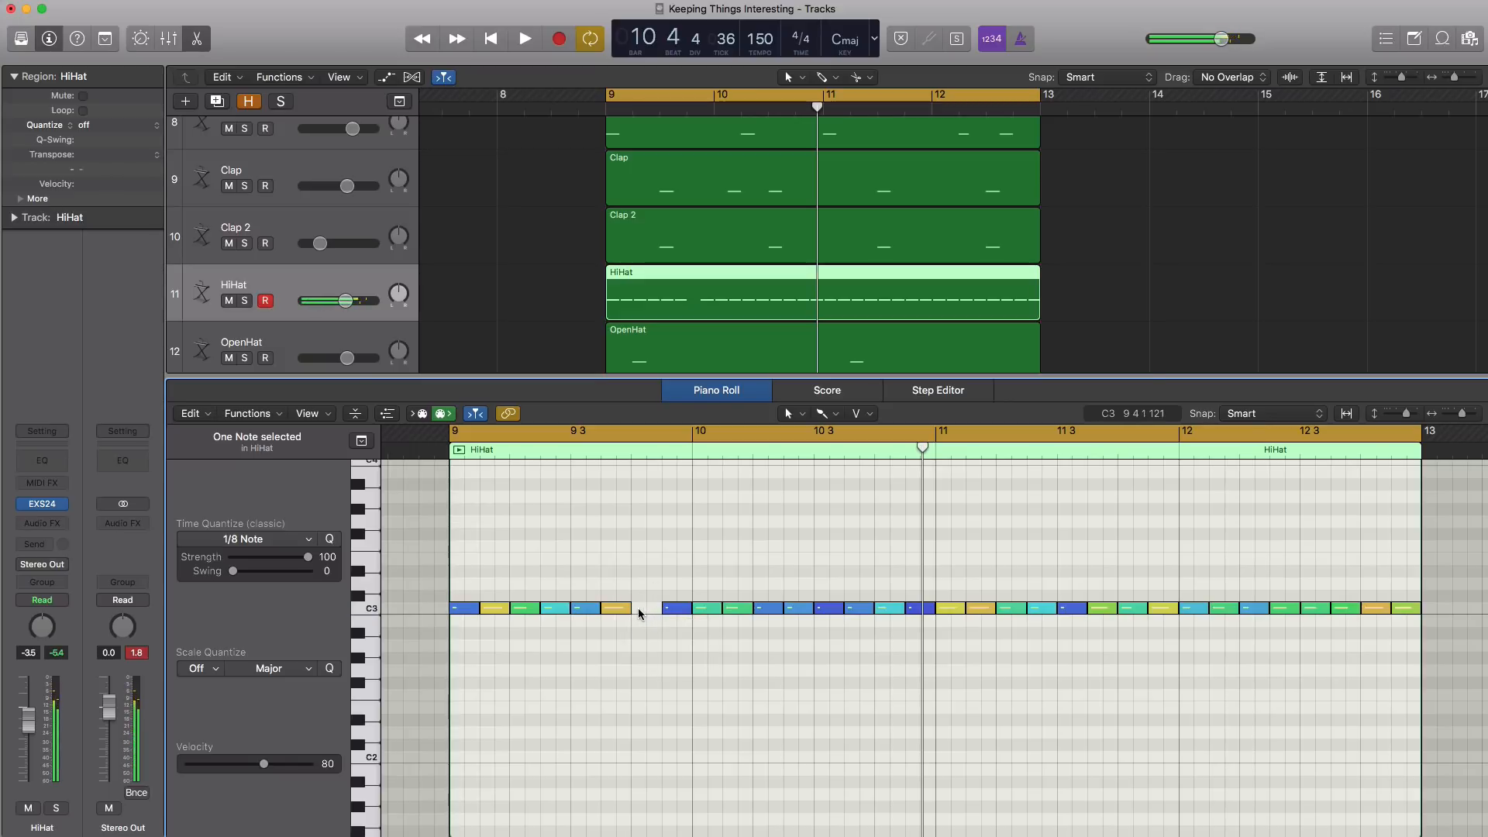
Set the time quantize to 1/32 Note, brush two G#2 notes into the gap at 9 4, and audition the roll
{"action": "left_click", "coordinate": [823, 413]}
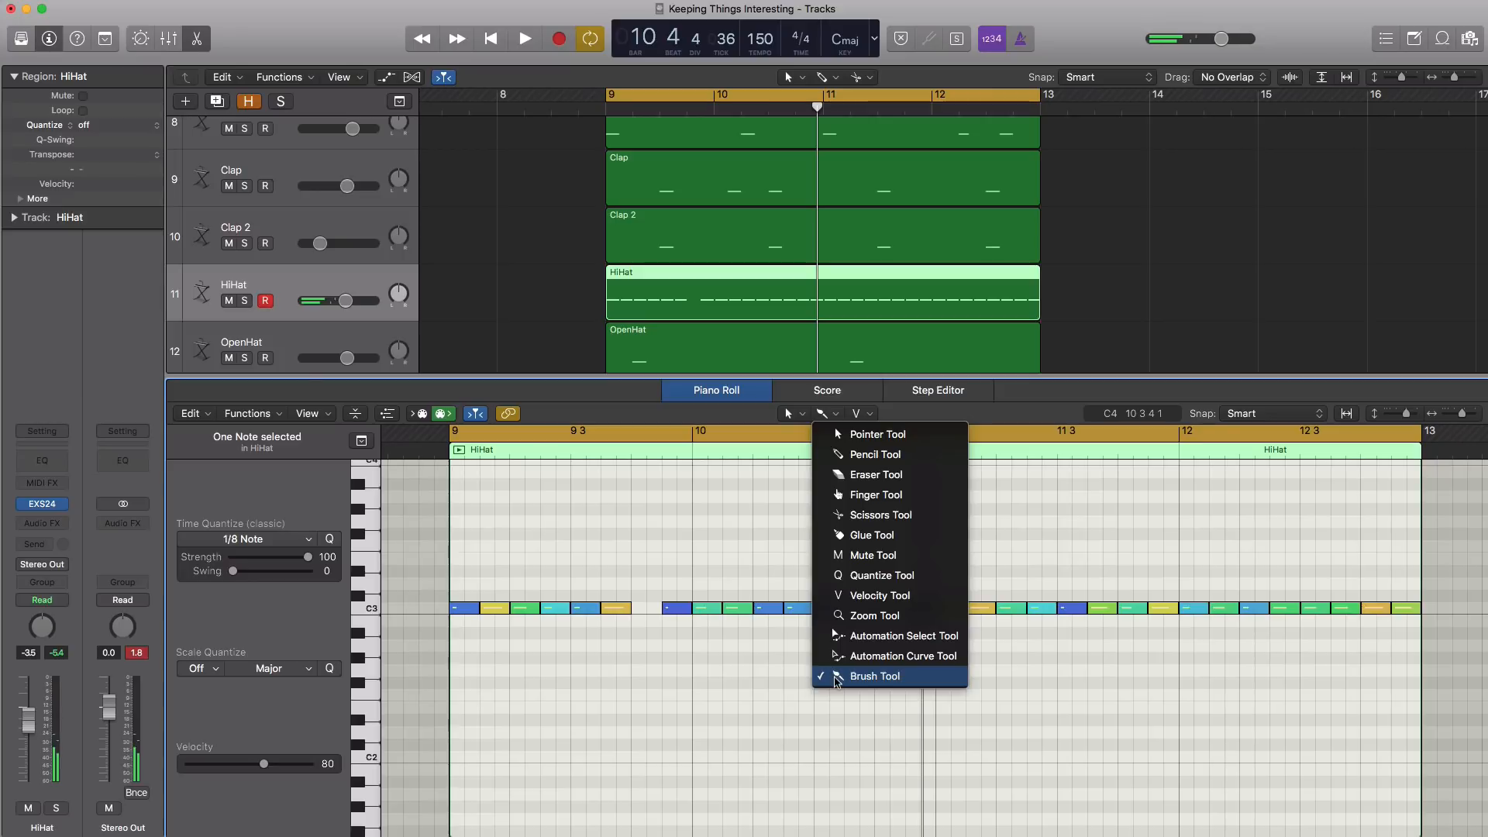
{"action": "left_click", "coordinate": [293, 542]}
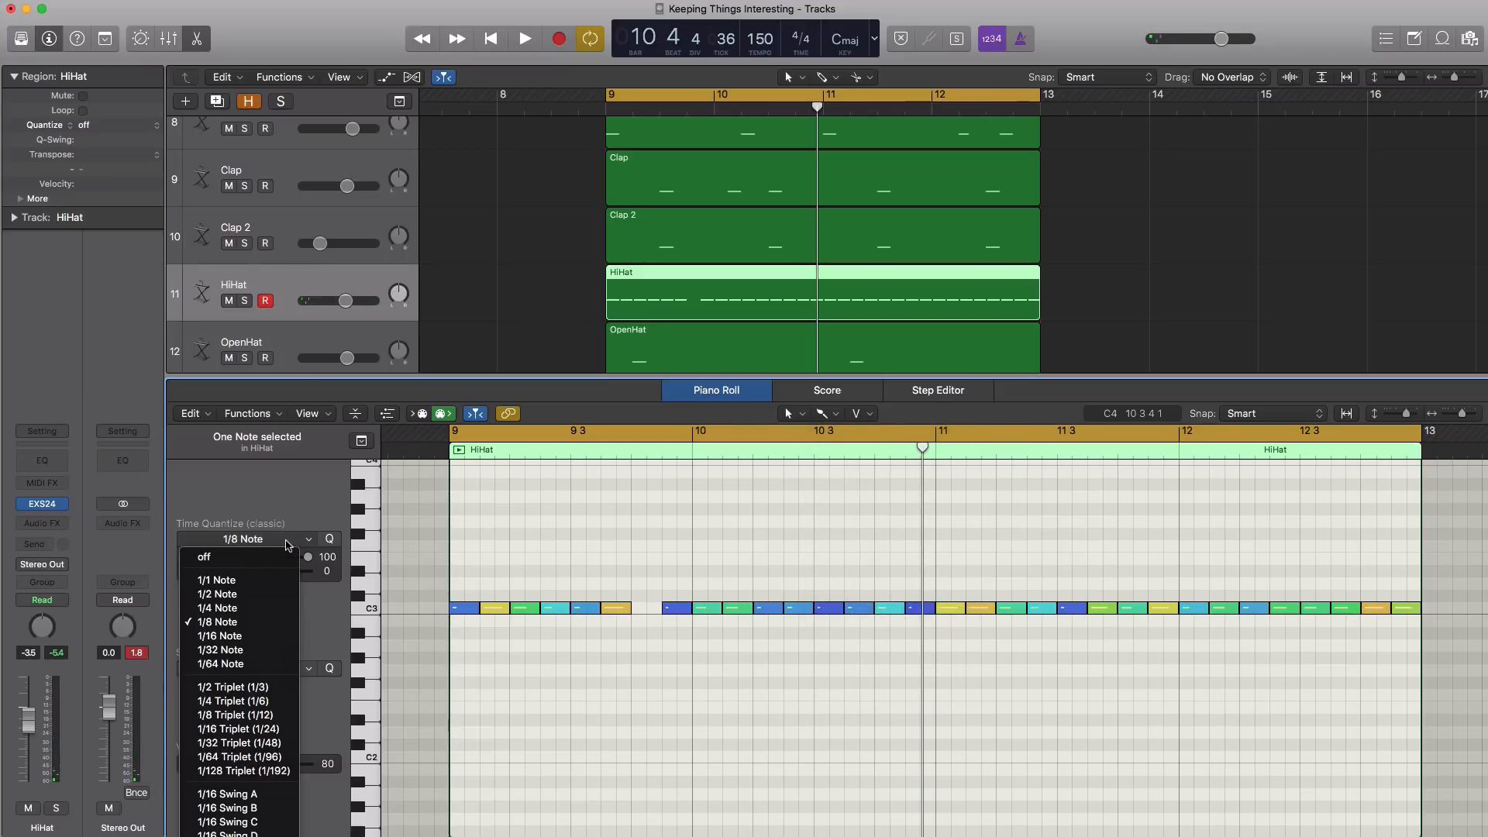
{"action": "left_click", "coordinate": [233, 650]}
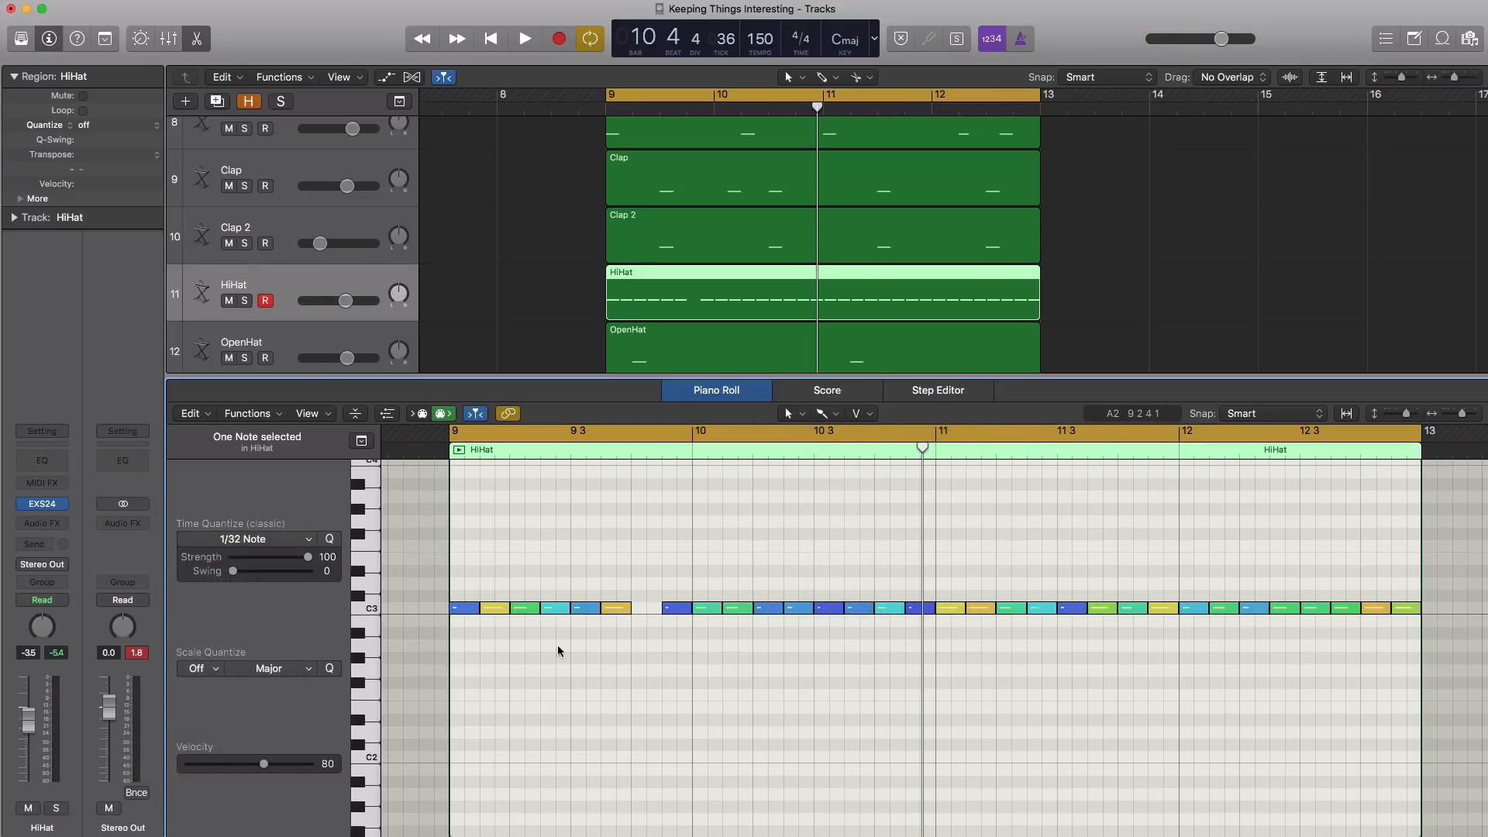
{"action": "left_click", "coordinate": [638, 661]}
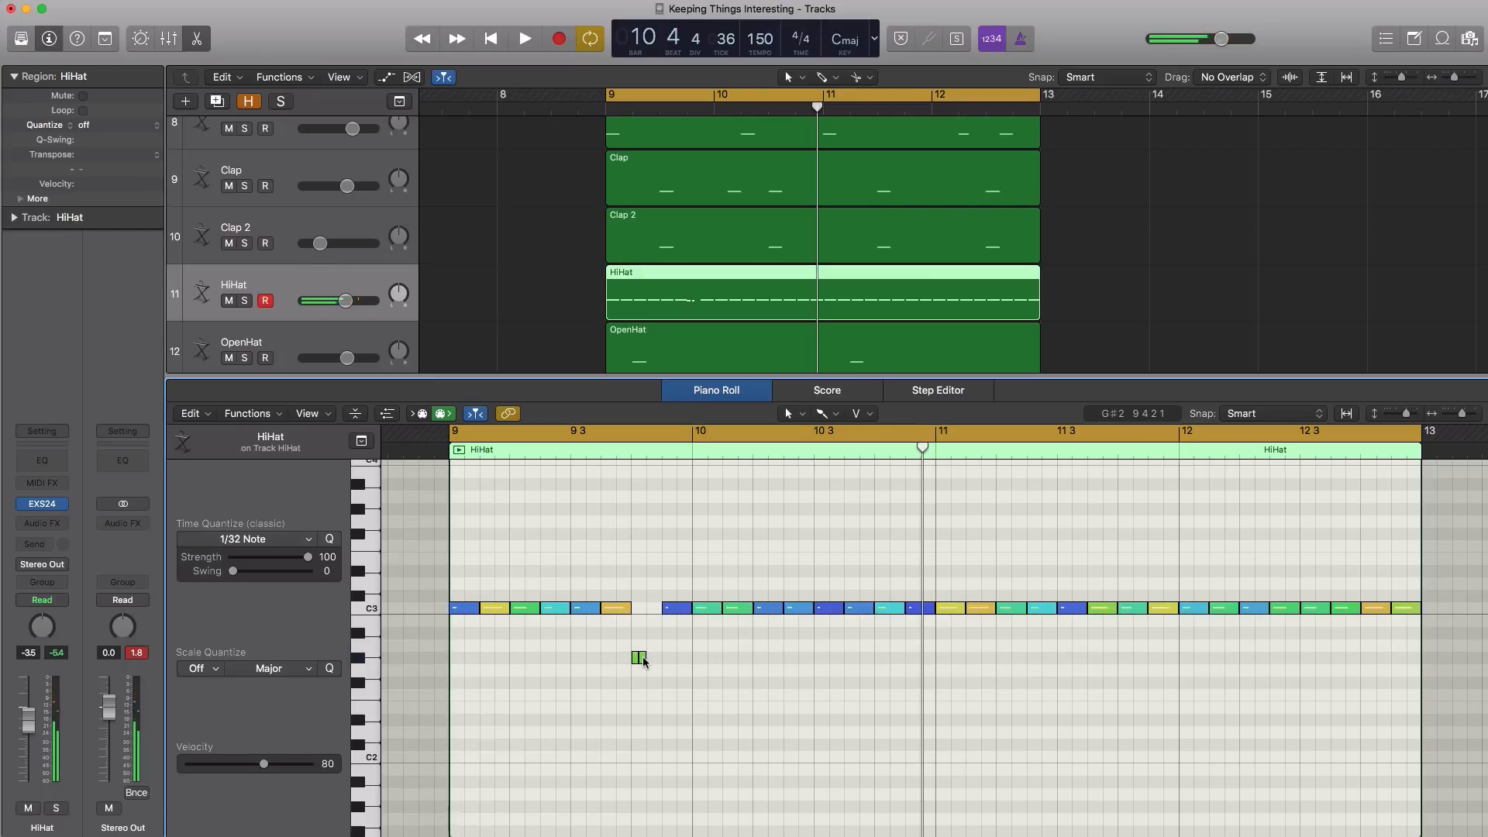
{"action": "key", "text": "space"}
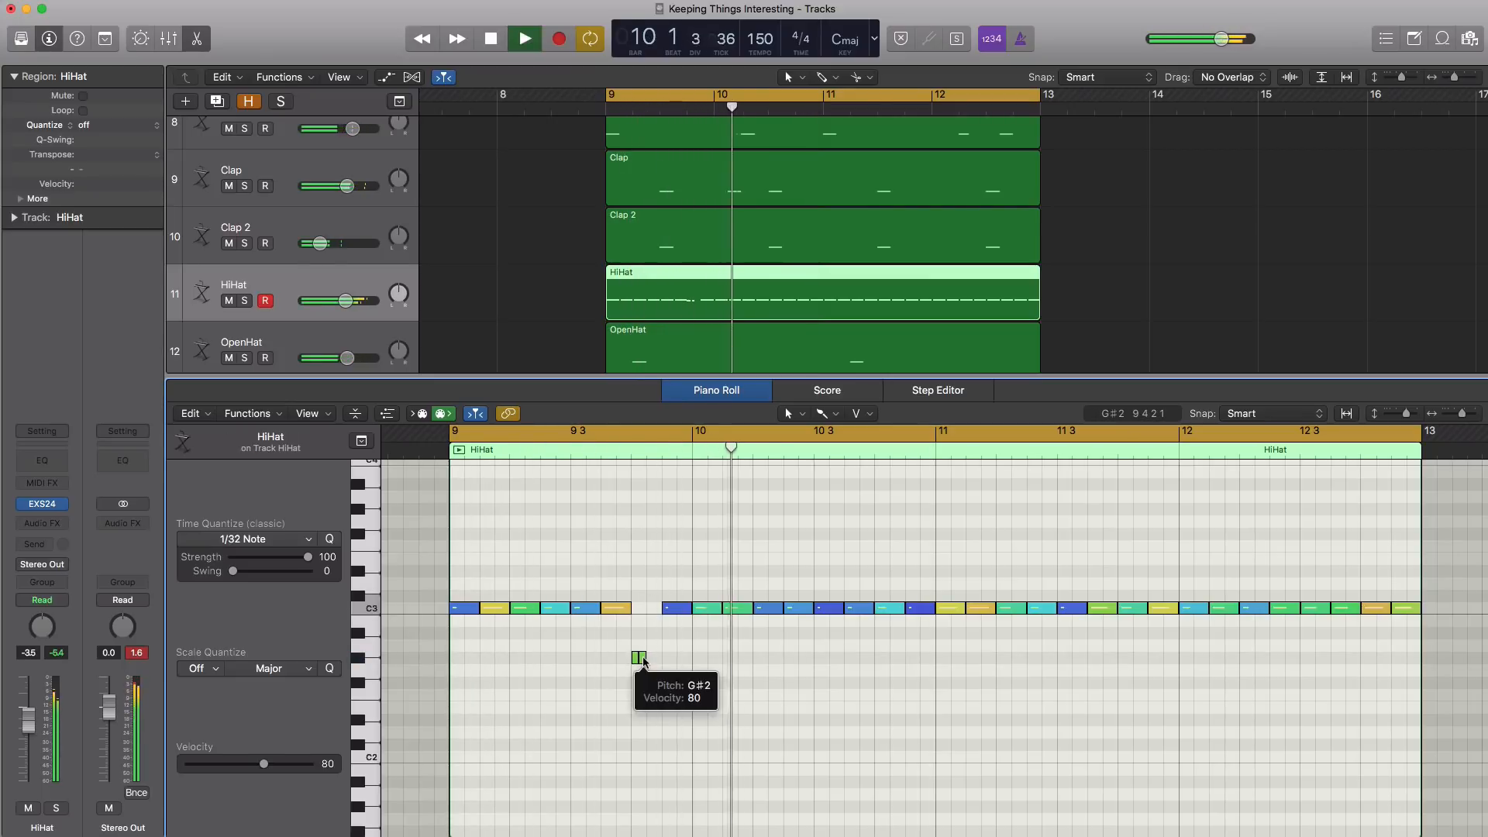
{"action": "key", "text": "space"}
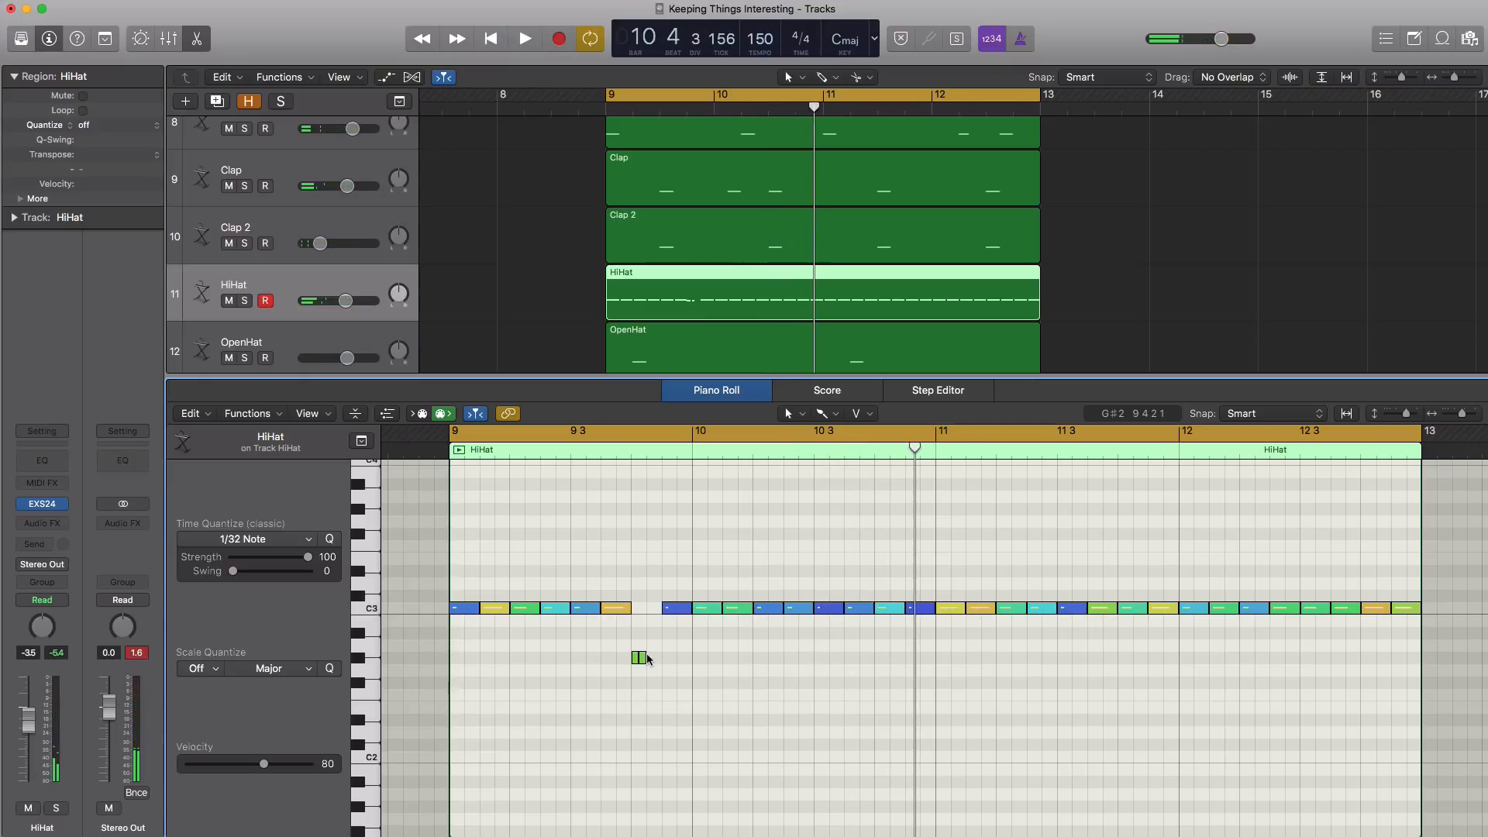
Replace the hi-hat note at 10 4 with four brushed 1/32 notes on G#2 and play the loop
{"action": "key", "text": "space"}
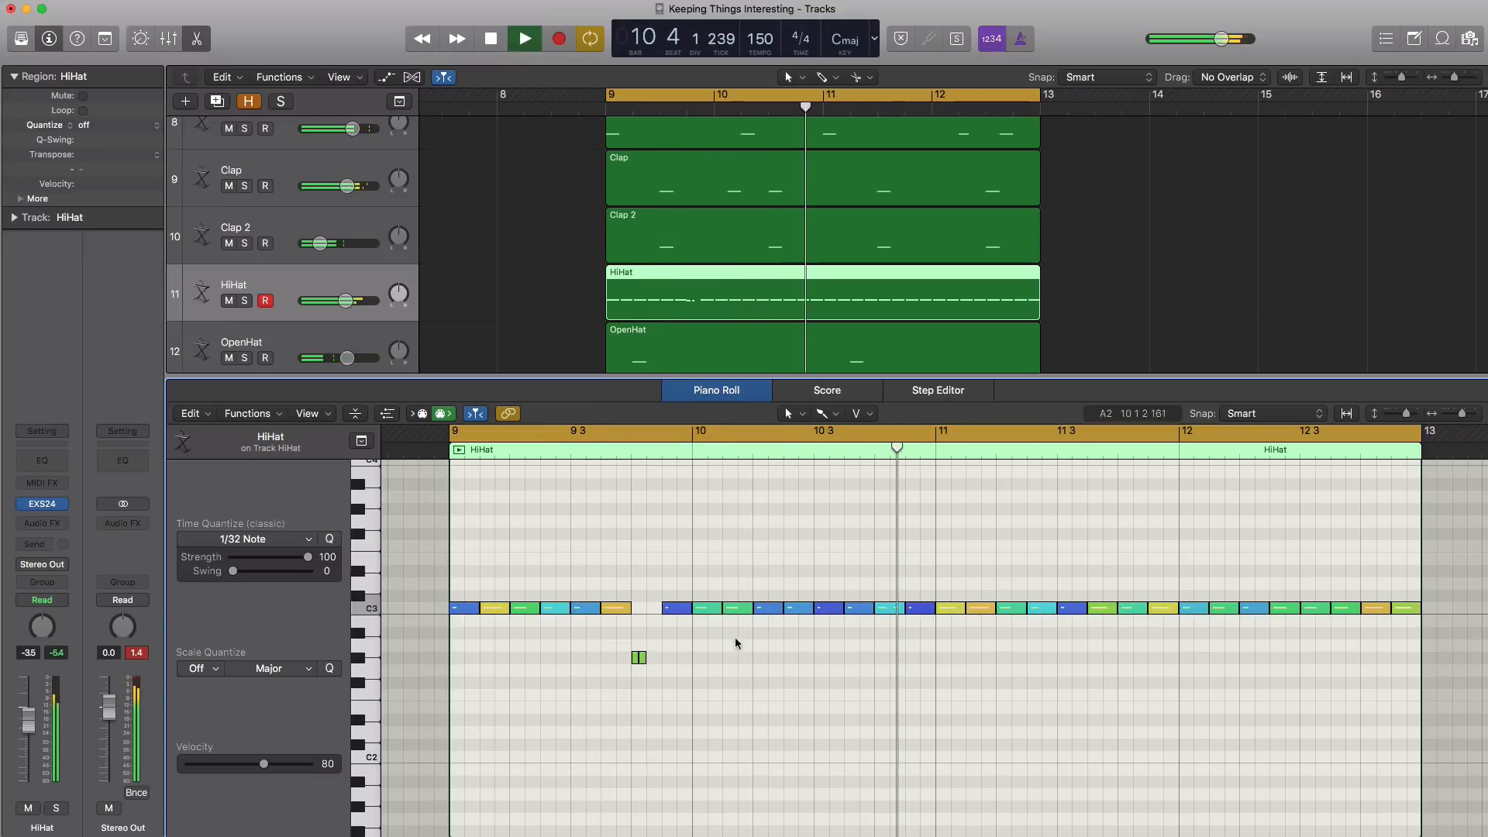
{"action": "key", "text": "space"}
{"action": "left_click_drag", "start_coordinate": [886, 610], "coordinate": [902, 659]}
{"action": "left_click", "coordinate": [877, 682]}
{"action": "key", "text": "space"}
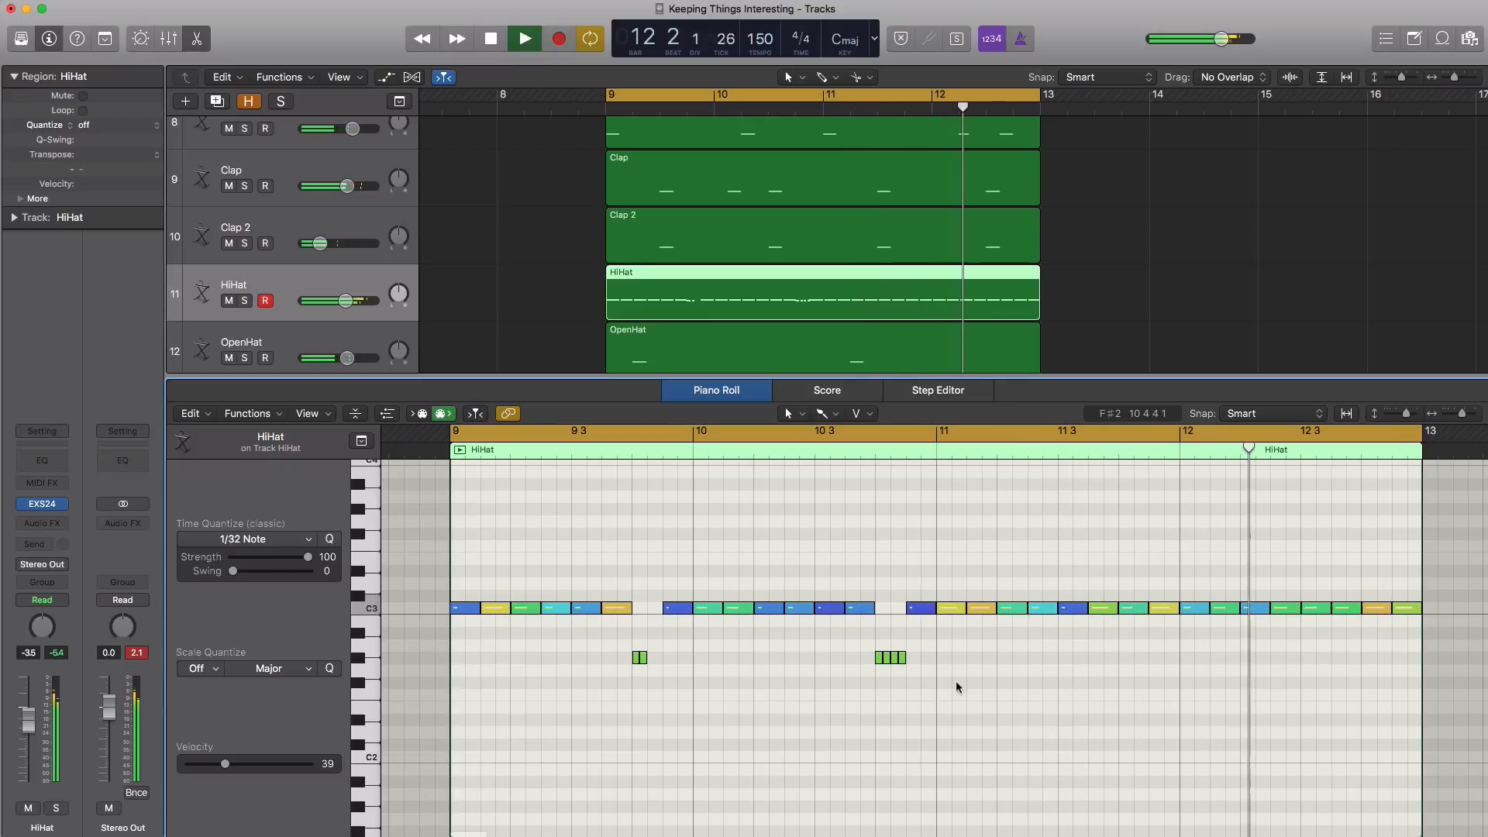
Replace the hi-hat notes at 12 2 and 12 4 with brushed G#2 rolls of two and four 1/32 notes, and audition them
{"action": "key", "text": "space"}
{"action": "left_click_drag", "start_coordinate": [1257, 608], "coordinate": [1248, 658]}
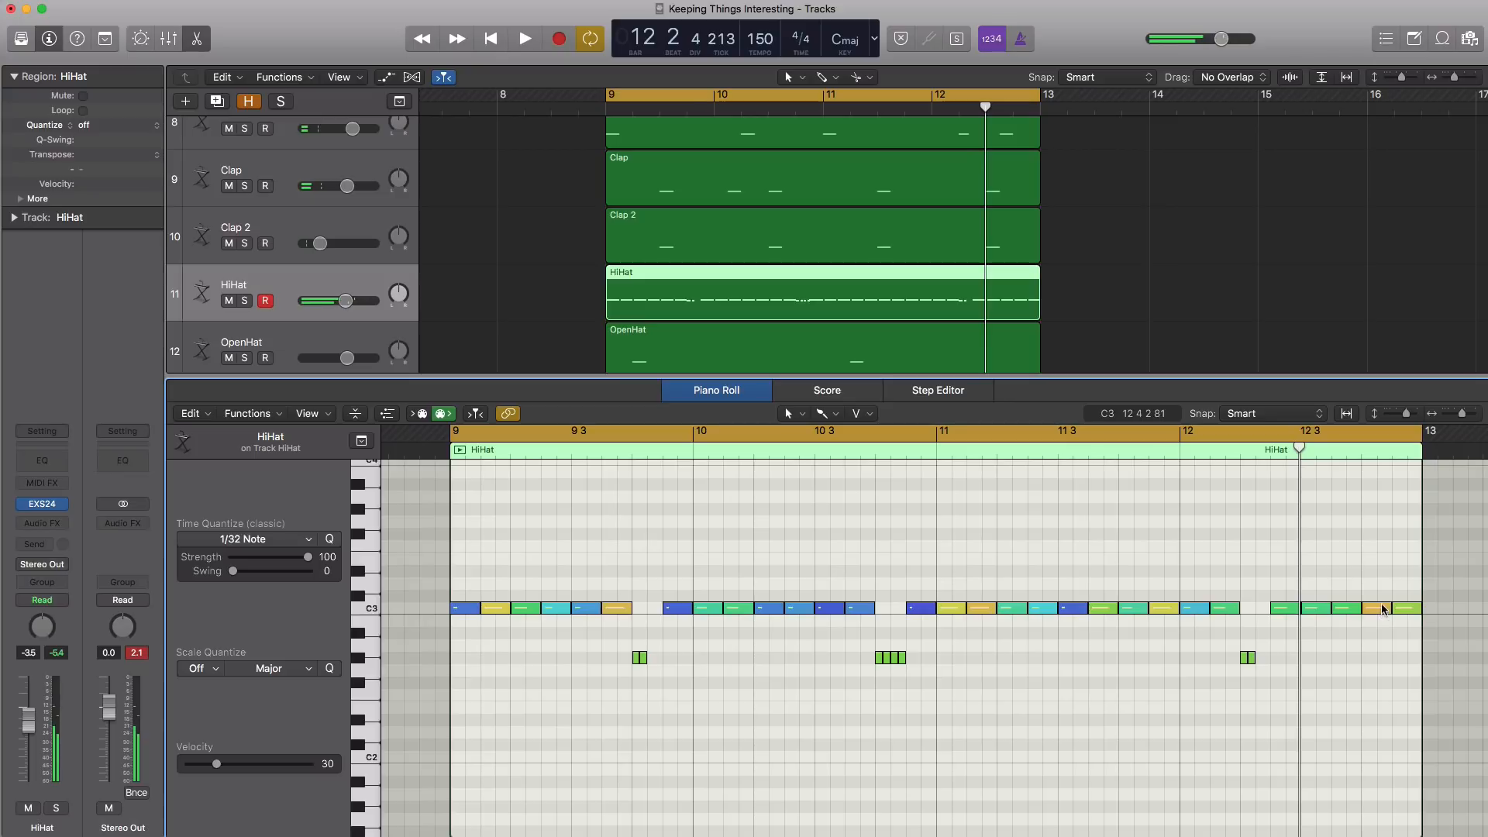
{"action": "left_click_drag", "start_coordinate": [1383, 609], "coordinate": [1387, 661]}
{"action": "key", "text": "space"}
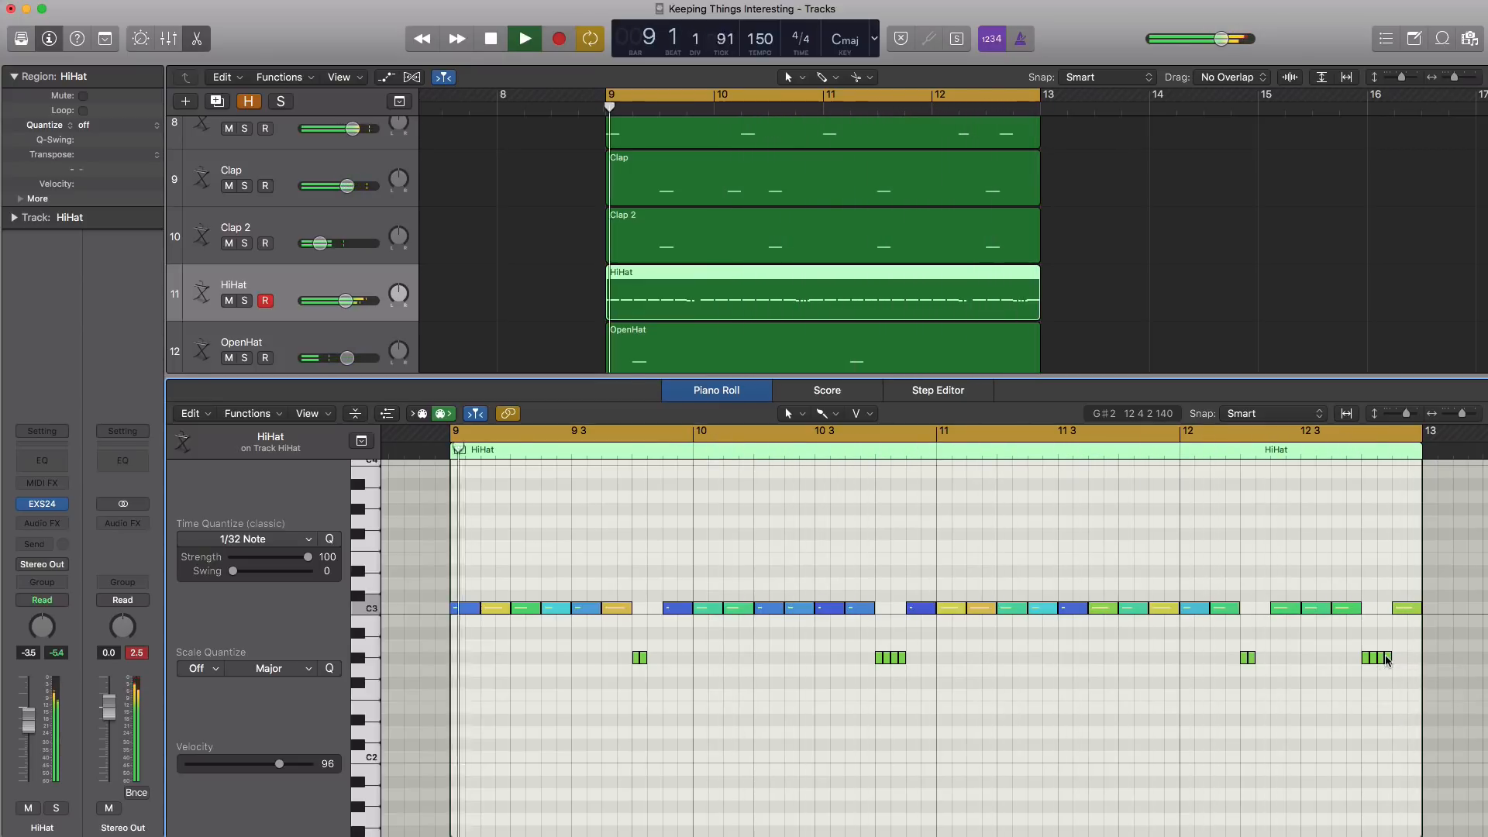
{"action": "key", "text": "space"}
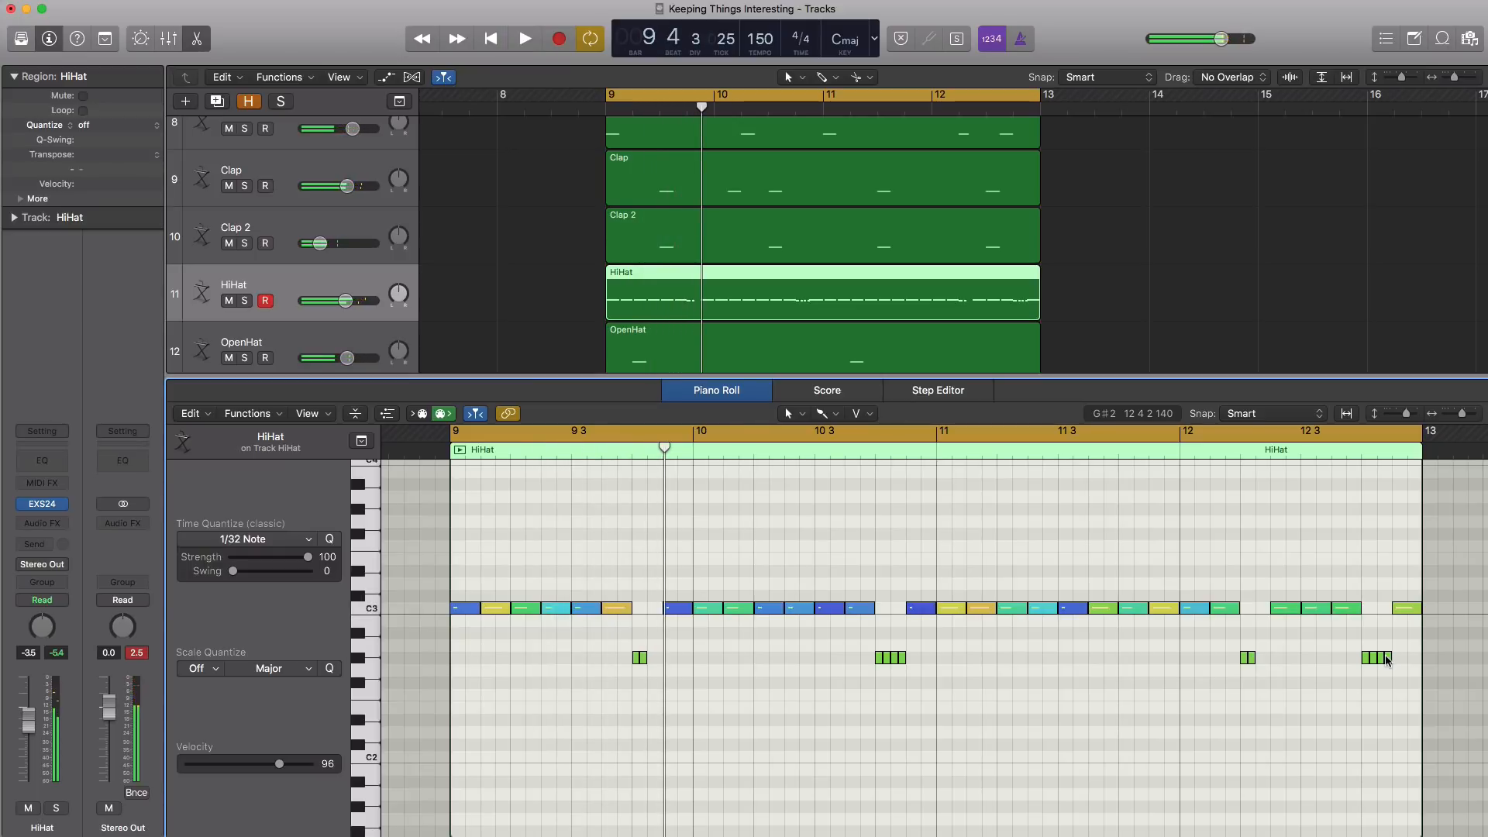
Display the note velocity lane for the HiHat region beneath its notes
{"action": "mouse_move", "coordinate": [1387, 660]}
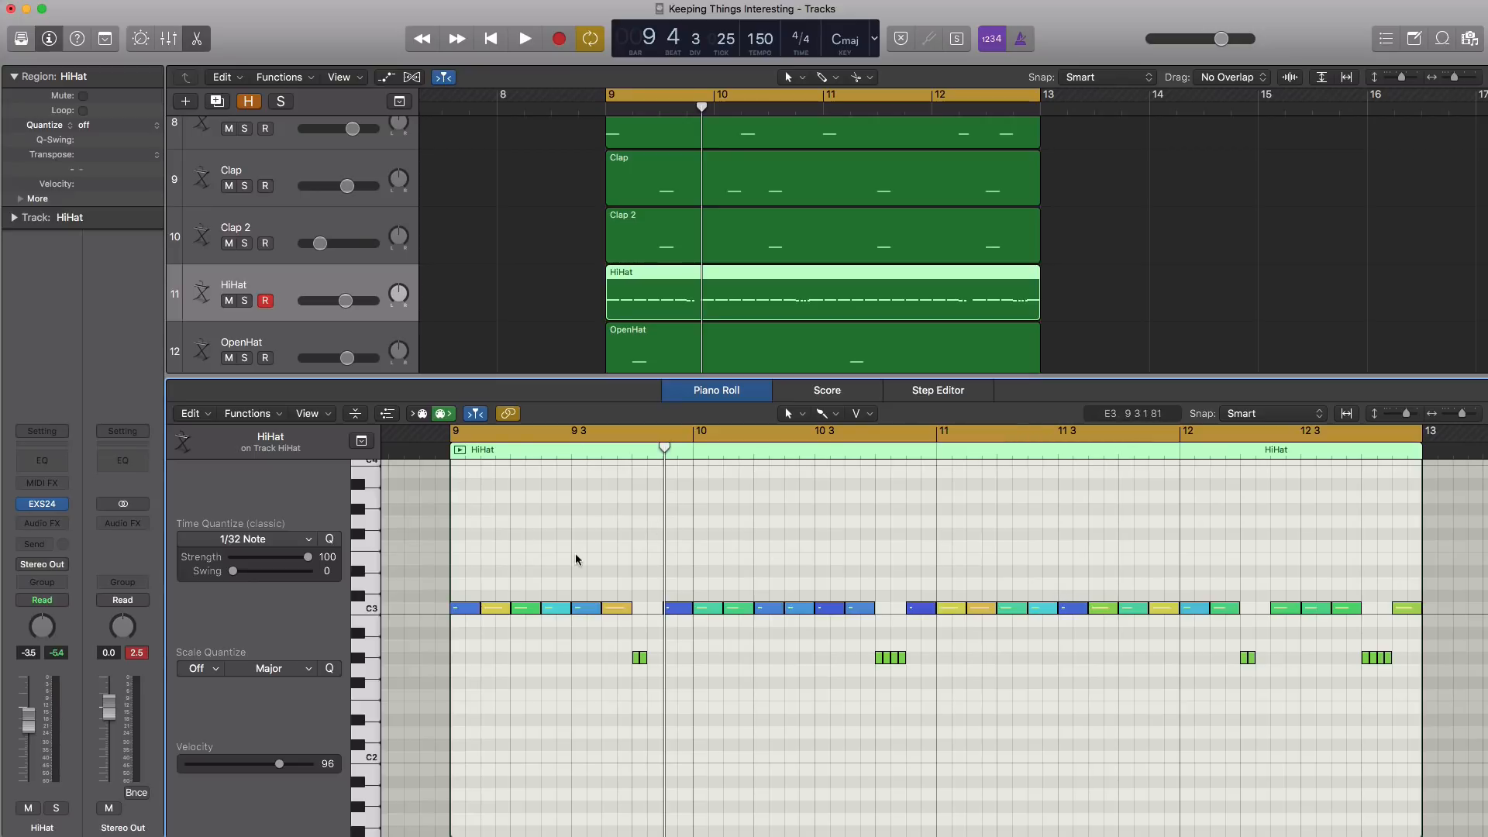
{"action": "left_click", "coordinate": [387, 414]}
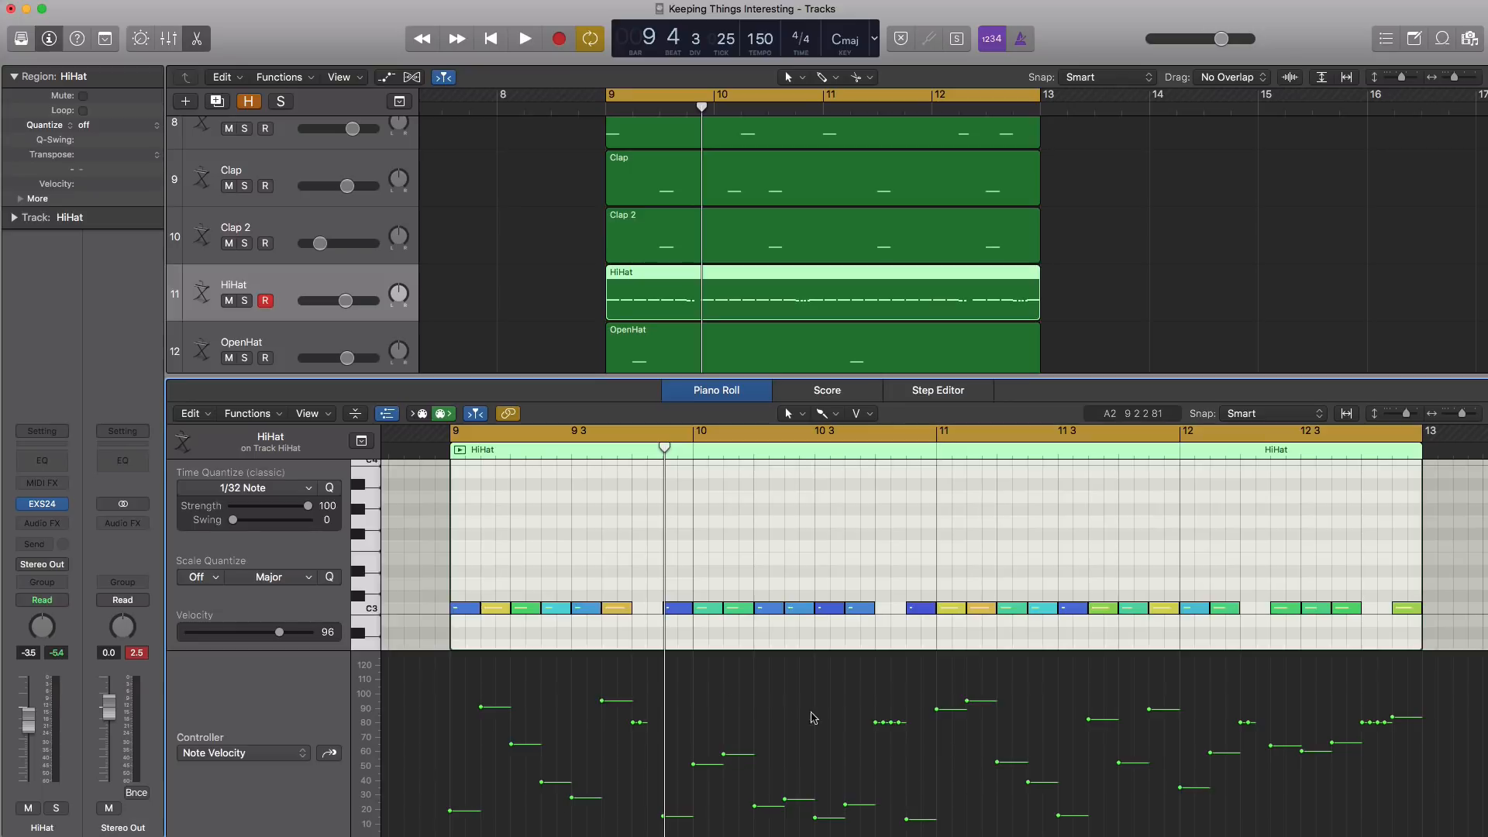
{"action": "left_click", "coordinate": [250, 749]}
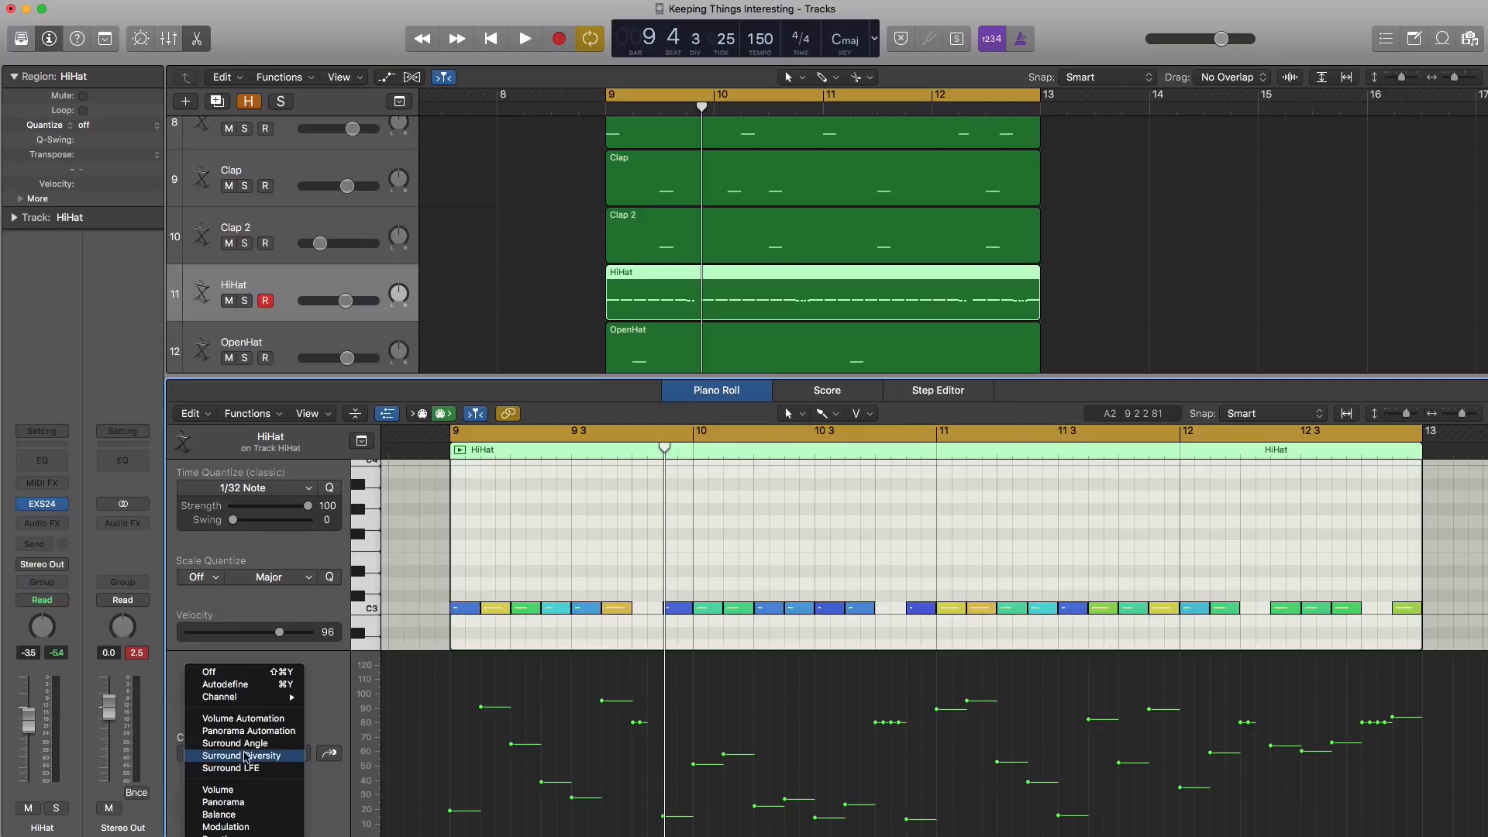
{"action": "left_click", "coordinate": [544, 795]}
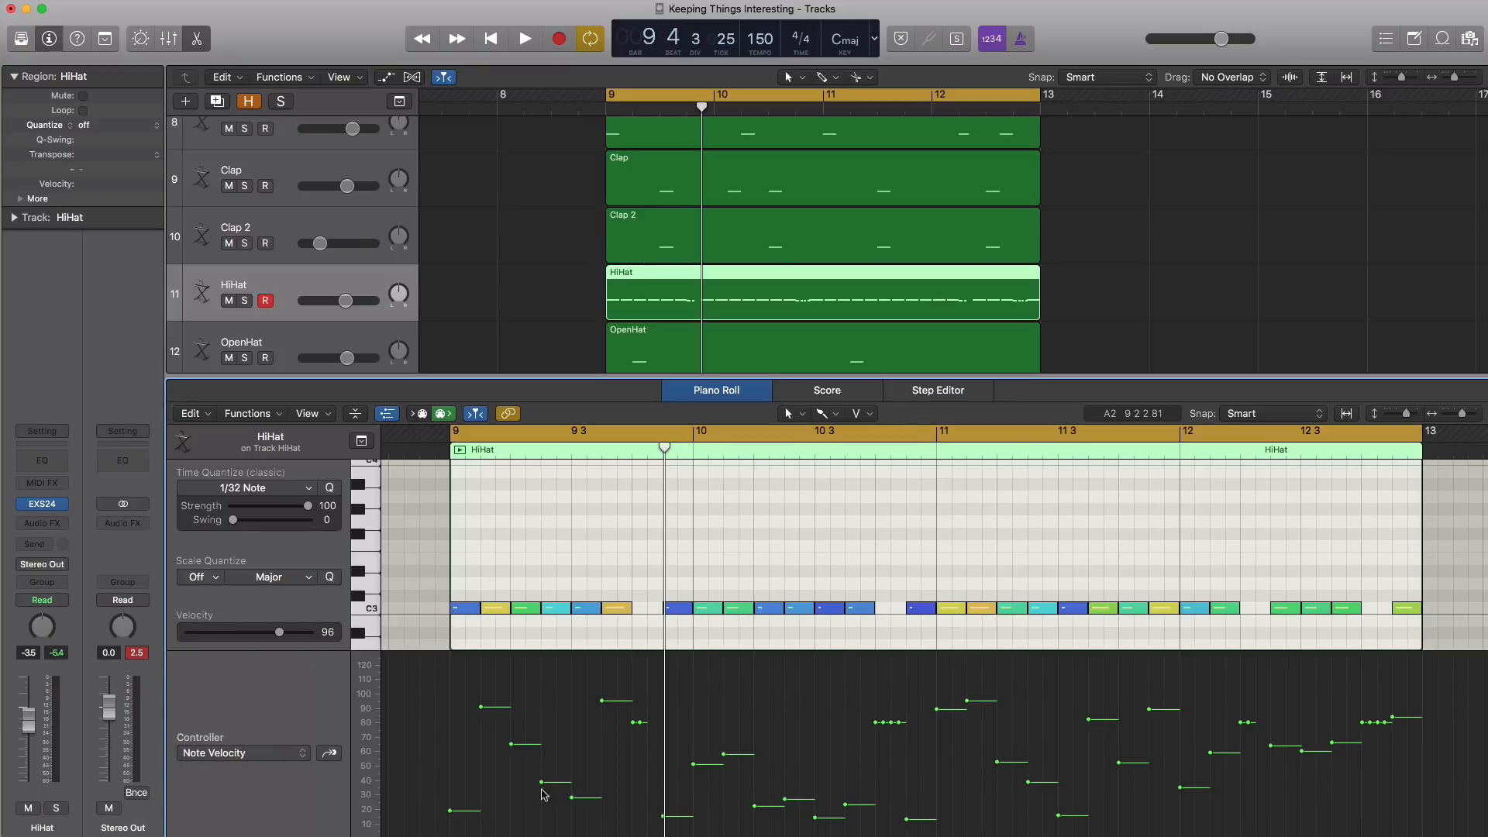
Redraw the velocities of individual hi-hat notes by hand across the four bars, and audition the loop
{"action": "mouse_move", "coordinate": [469, 796]}
{"action": "left_mouse_down"}
{"action": "mouse_move", "coordinate": [509, 733]}
{"action": "mouse_move", "coordinate": [560, 765]}
{"action": "mouse_move", "coordinate": [658, 746]}
{"action": "mouse_move", "coordinate": [757, 687]}
{"action": "mouse_move", "coordinate": [849, 764]}
{"action": "mouse_move", "coordinate": [1028, 718]}
{"action": "mouse_move", "coordinate": [1213, 791]}
{"action": "mouse_move", "coordinate": [1317, 771]}
{"action": "left_mouse_up"}
{"action": "left_click", "coordinate": [1362, 707]}
{"action": "key", "text": "space"}
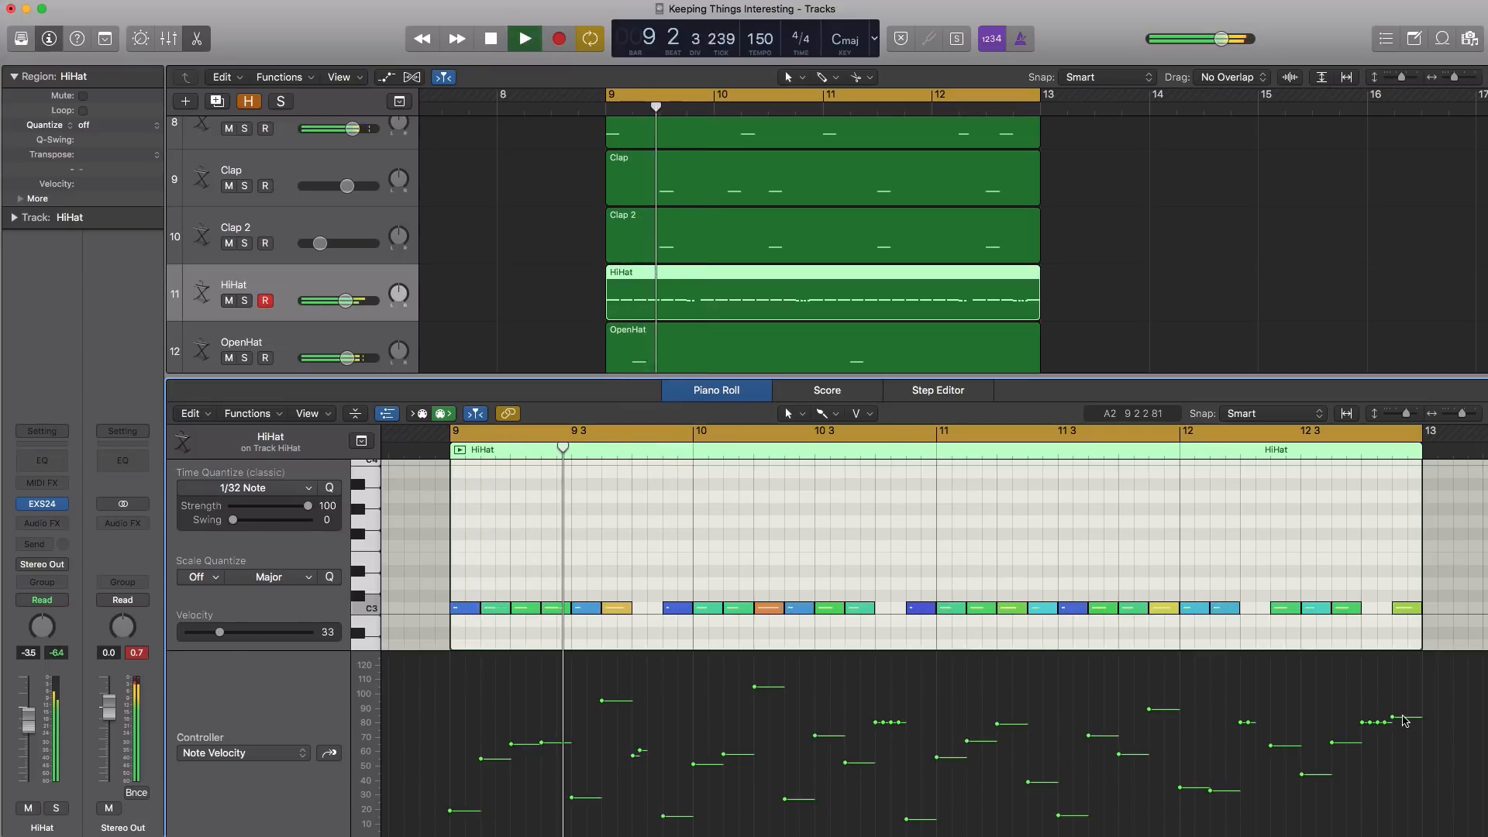
{"action": "scroll", "coordinate": [1091, 514], "scroll_direction": "down", "scroll_amount": 2}
{"action": "scroll", "coordinate": [1092, 514], "scroll_direction": "down", "scroll_amount": 1}
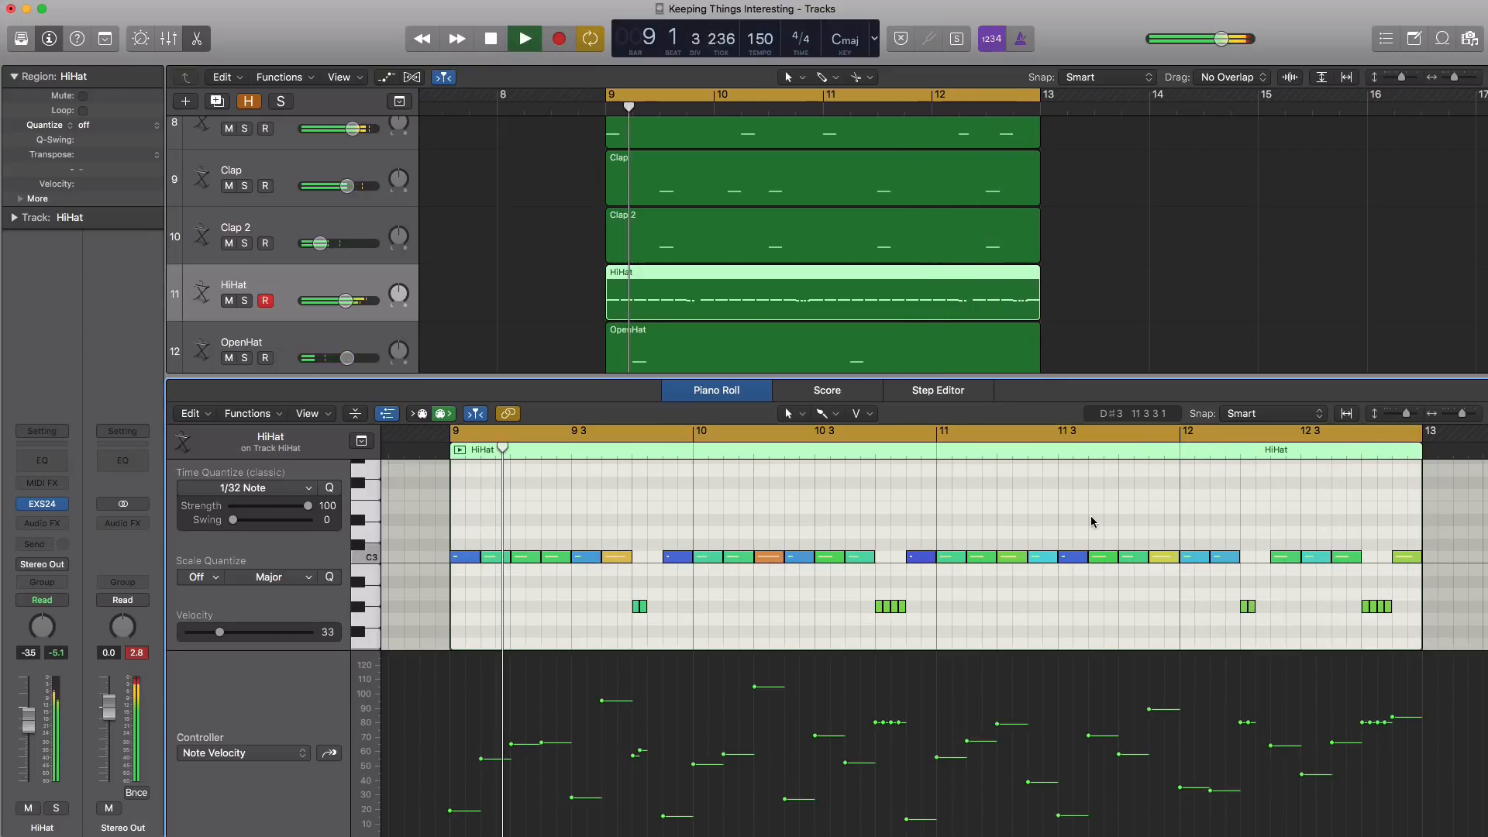
{"action": "key", "text": "space"}
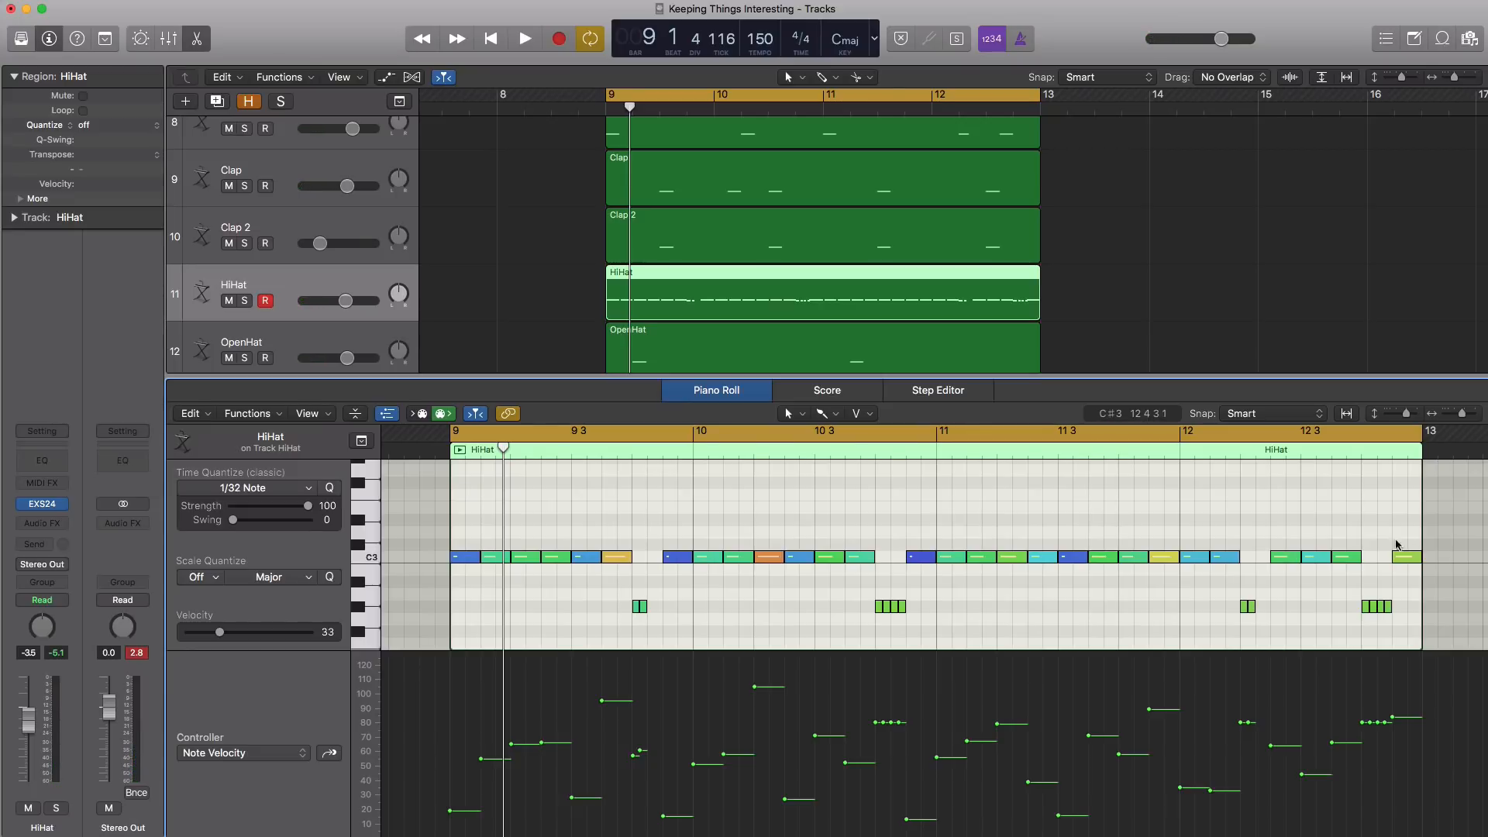
Select all C3 hi-hat notes, quantize them to 1/8 Note with a swing of 29, and play the loop
{"action": "left_click_drag", "start_coordinate": [1432, 541], "coordinate": [429, 557]}
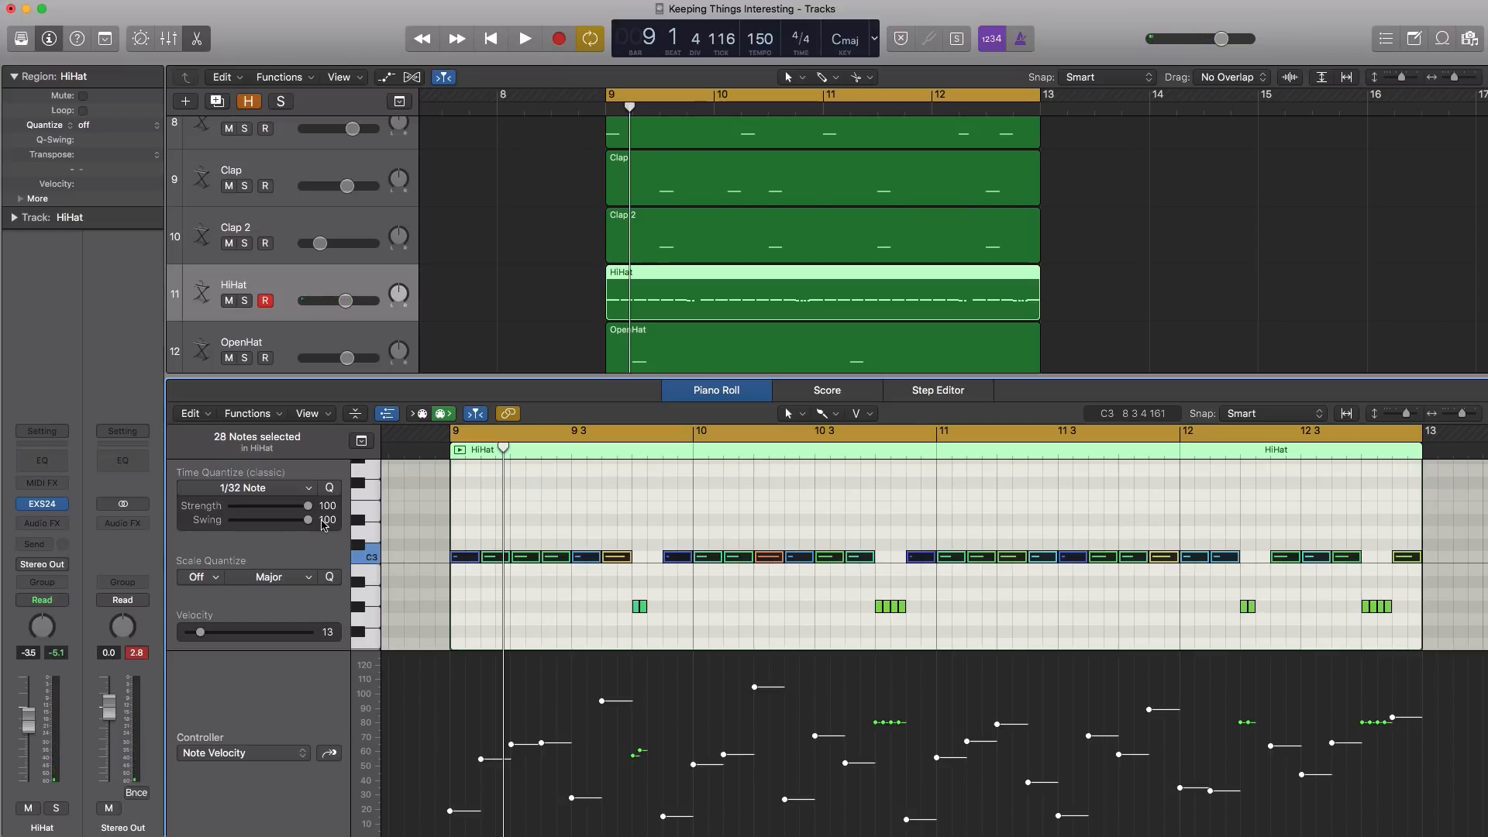
{"action": "left_click", "coordinate": [285, 498]}
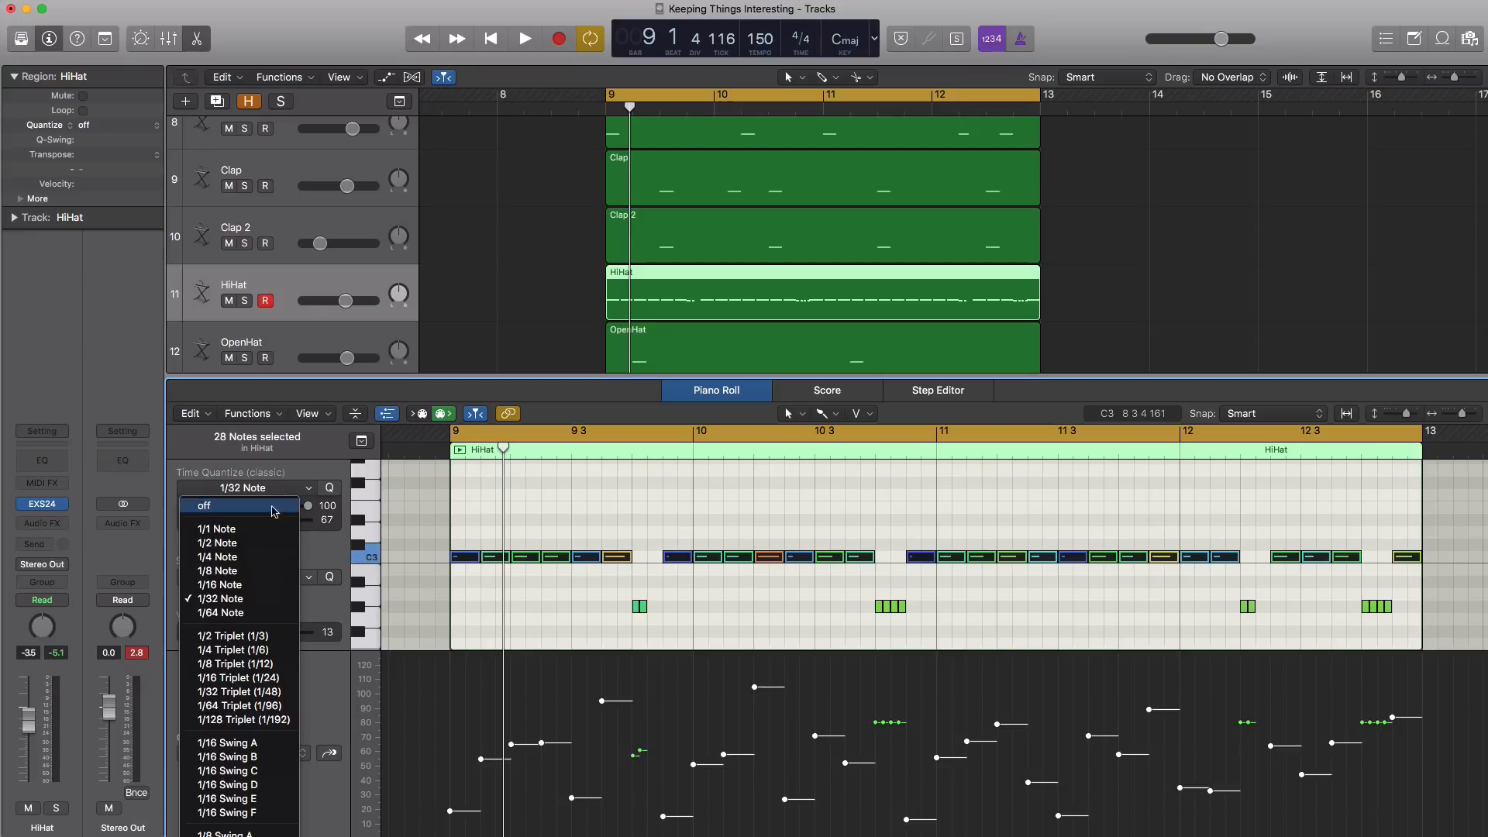
{"action": "left_click", "coordinate": [245, 576]}
{"action": "left_click_drag", "start_coordinate": [283, 522], "coordinate": [250, 526]}
{"action": "key", "text": "space"}
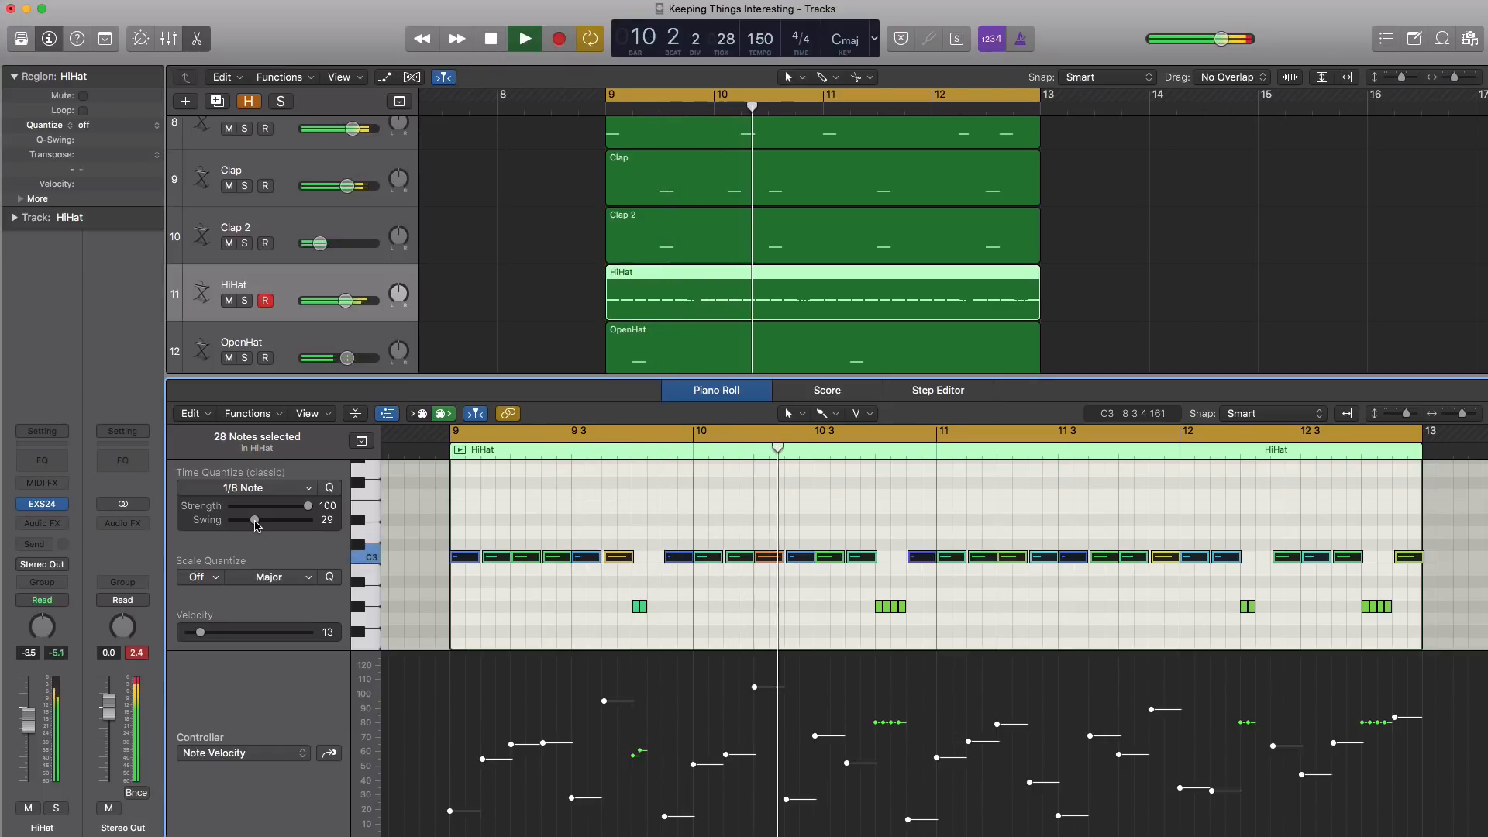
Reduce the quantize swing to 20 and the strength to 56 for the selected hi-hat notes, and replay the loop
{"action": "left_click_drag", "start_coordinate": [255, 524], "coordinate": [249, 525]}
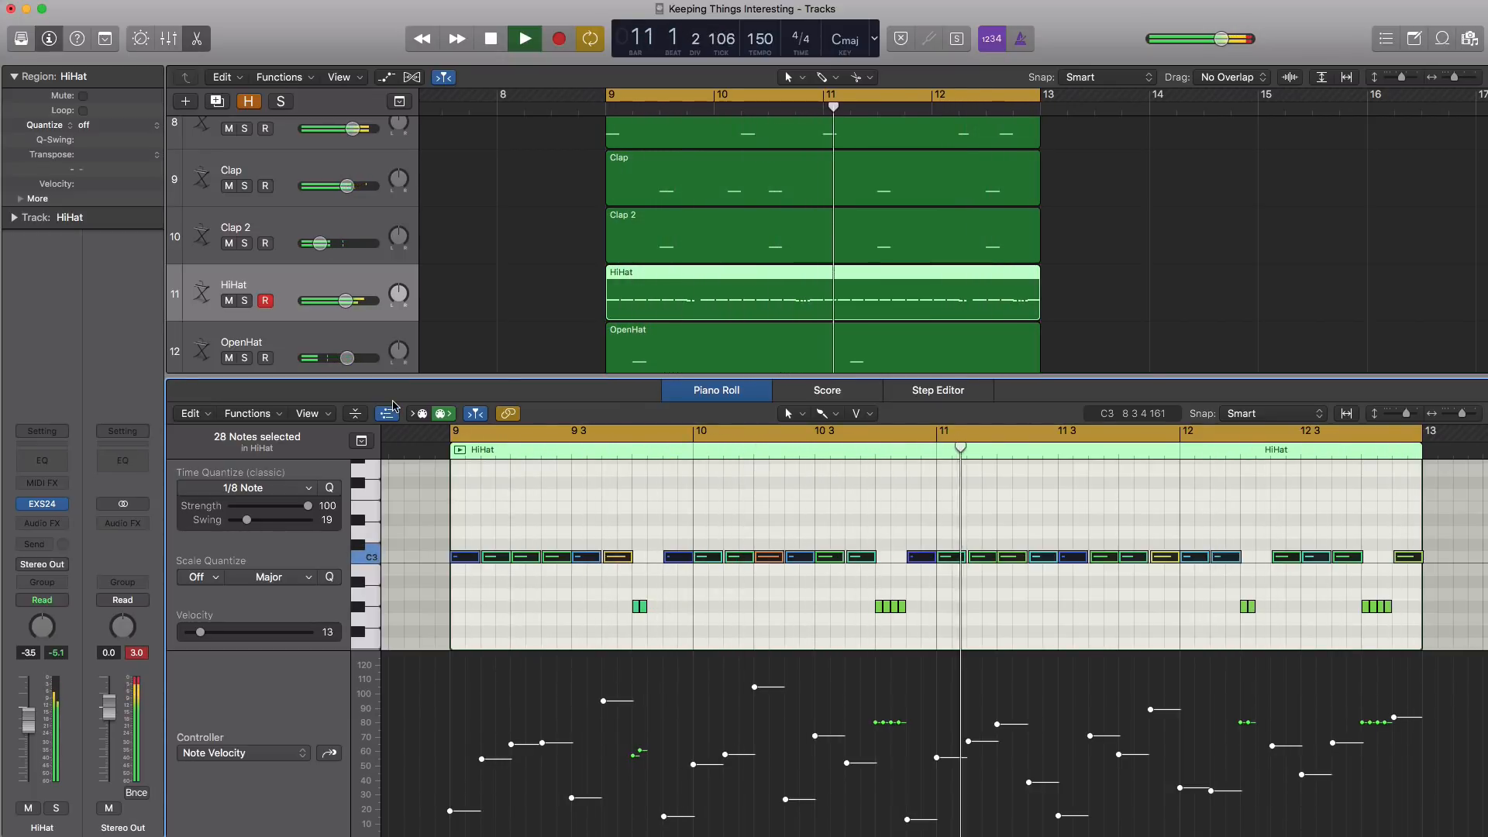
{"action": "key", "text": "space"}
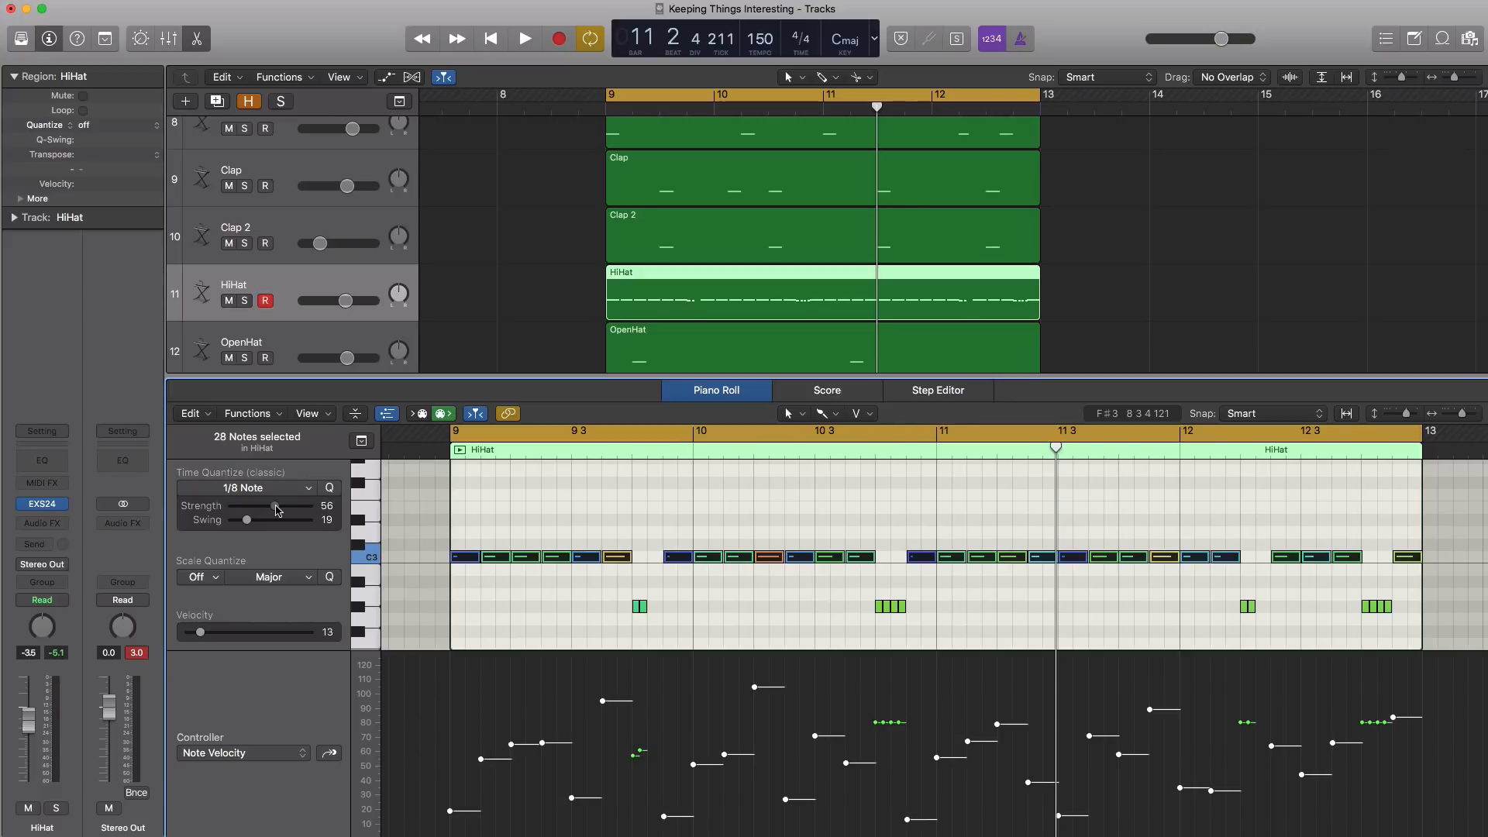
{"action": "key", "text": "space"}
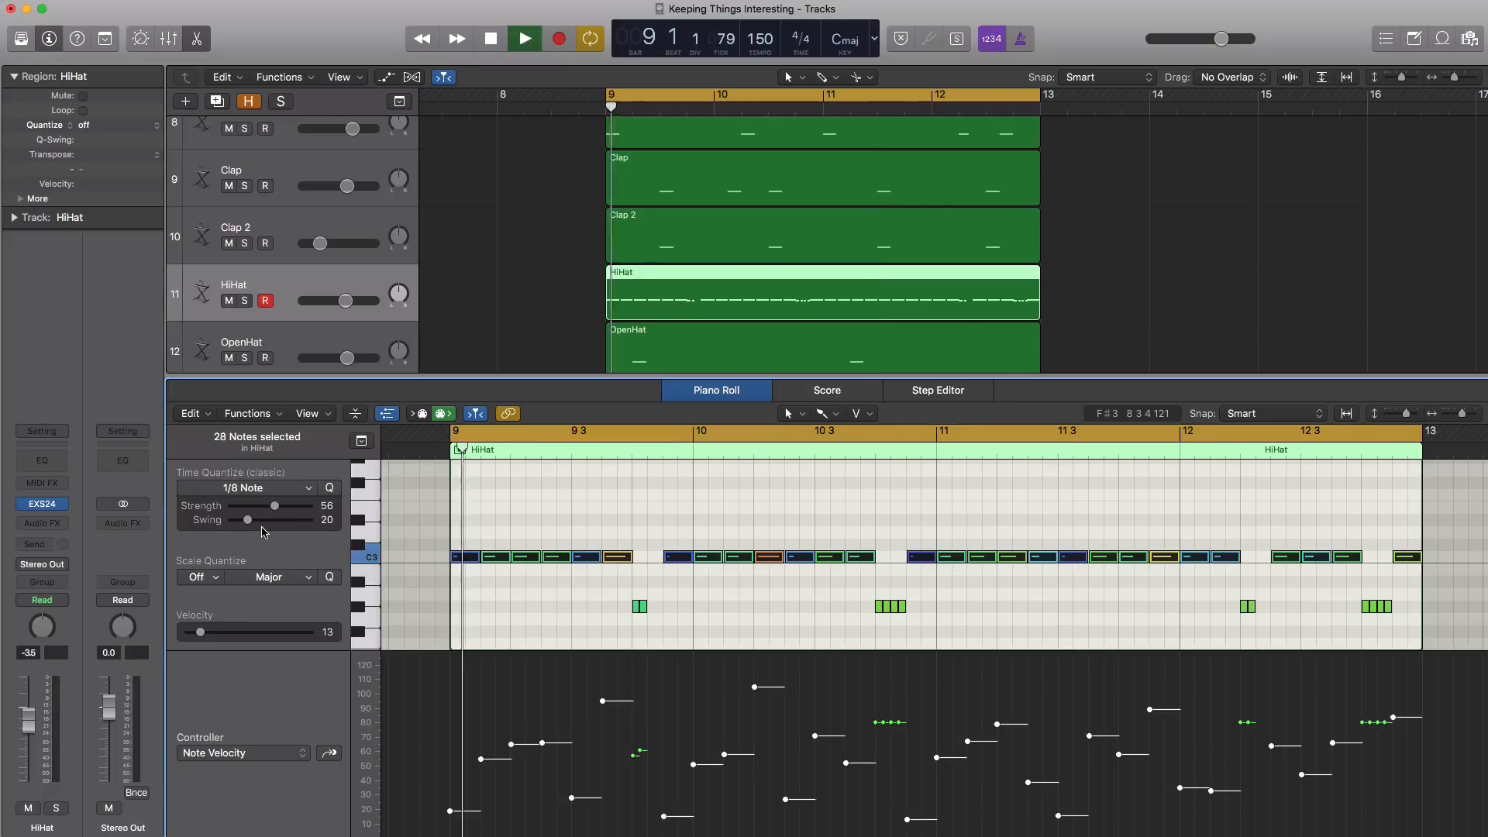
Examine closely how far the swung hi-hat notes sit off the grid around bar 10, and play the loop again
{"action": "left_click", "coordinate": [676, 515], "text": "ctrl+alt"}
{"action": "left_click", "coordinate": [677, 514], "text": "ctrl+alt"}
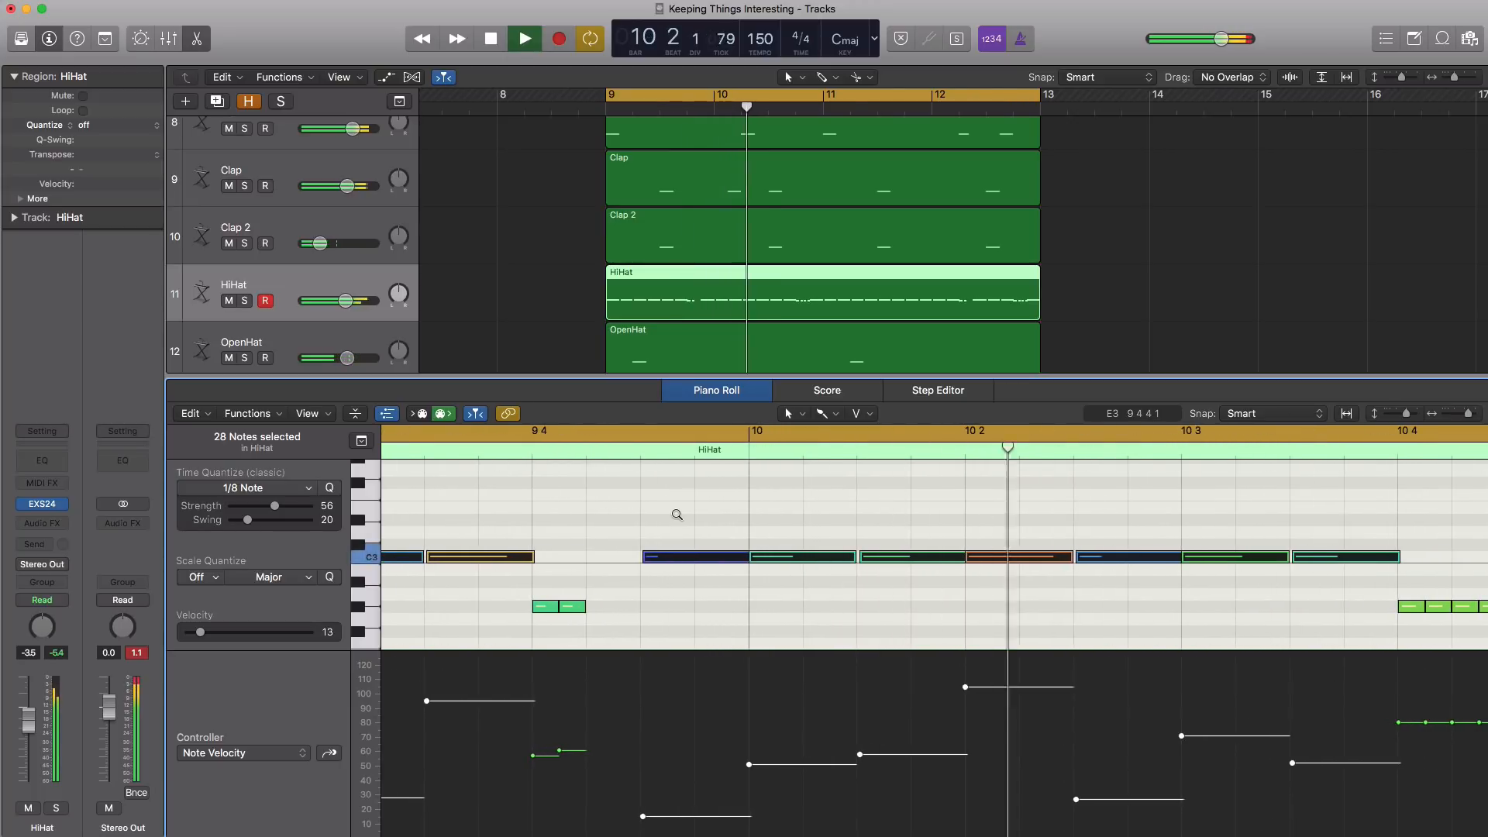
{"action": "key", "text": "space"}
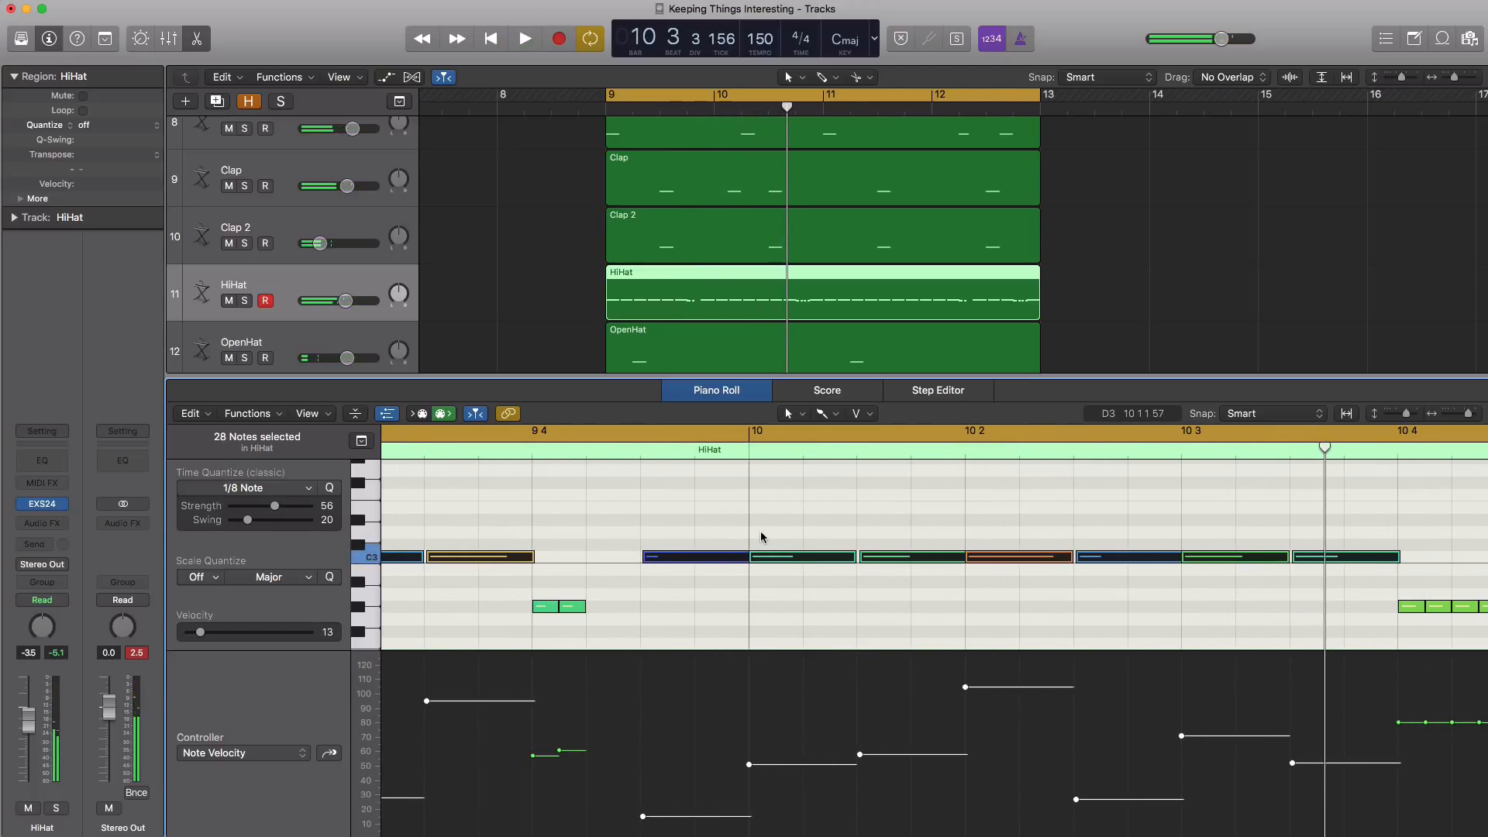
{"action": "scroll", "coordinate": [862, 561], "scroll_direction": "up", "scroll_amount": 5}
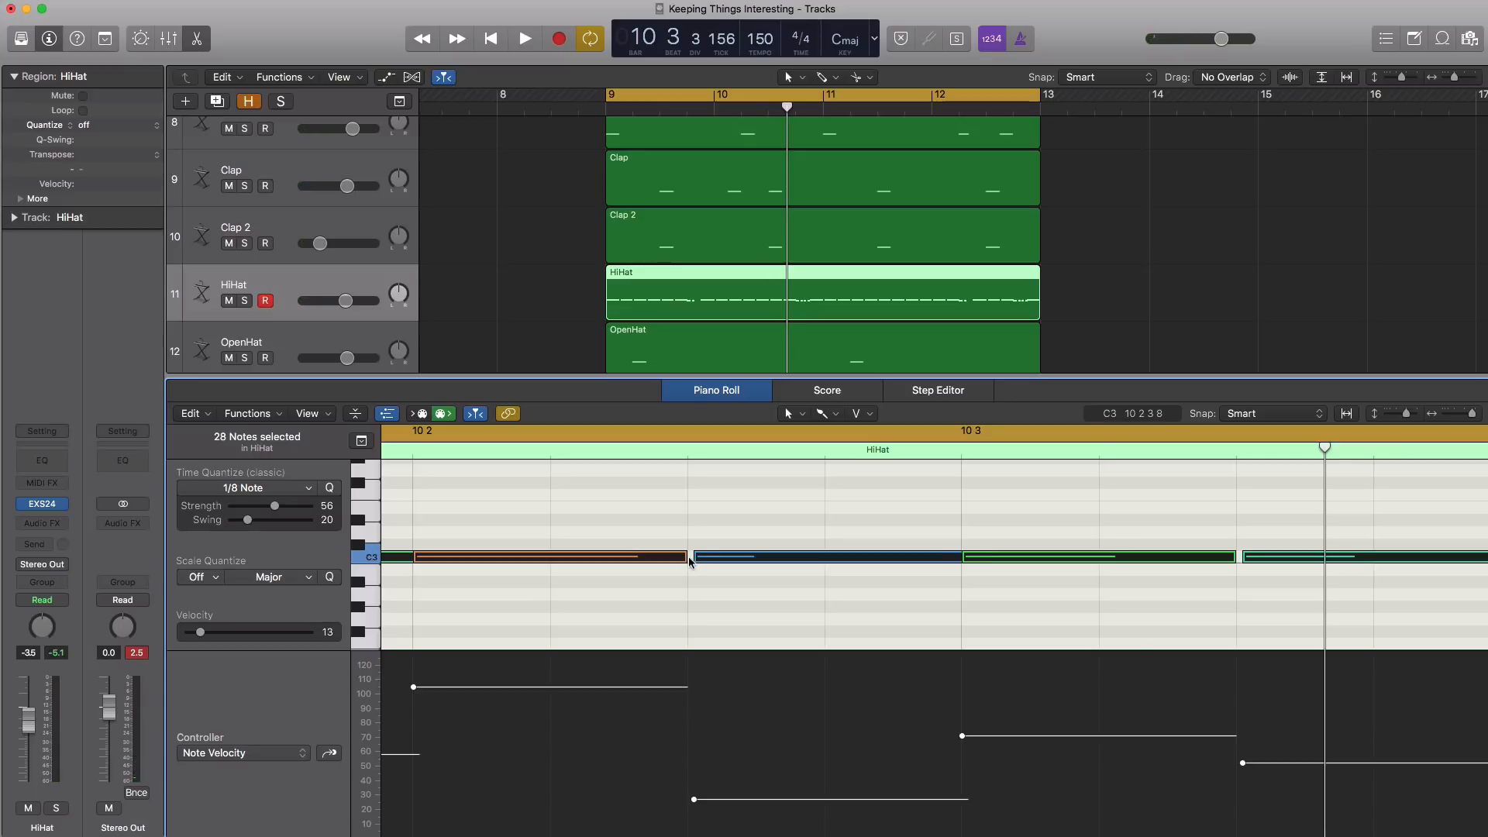
{"action": "scroll", "coordinate": [698, 558], "scroll_direction": "down", "scroll_amount": 8}
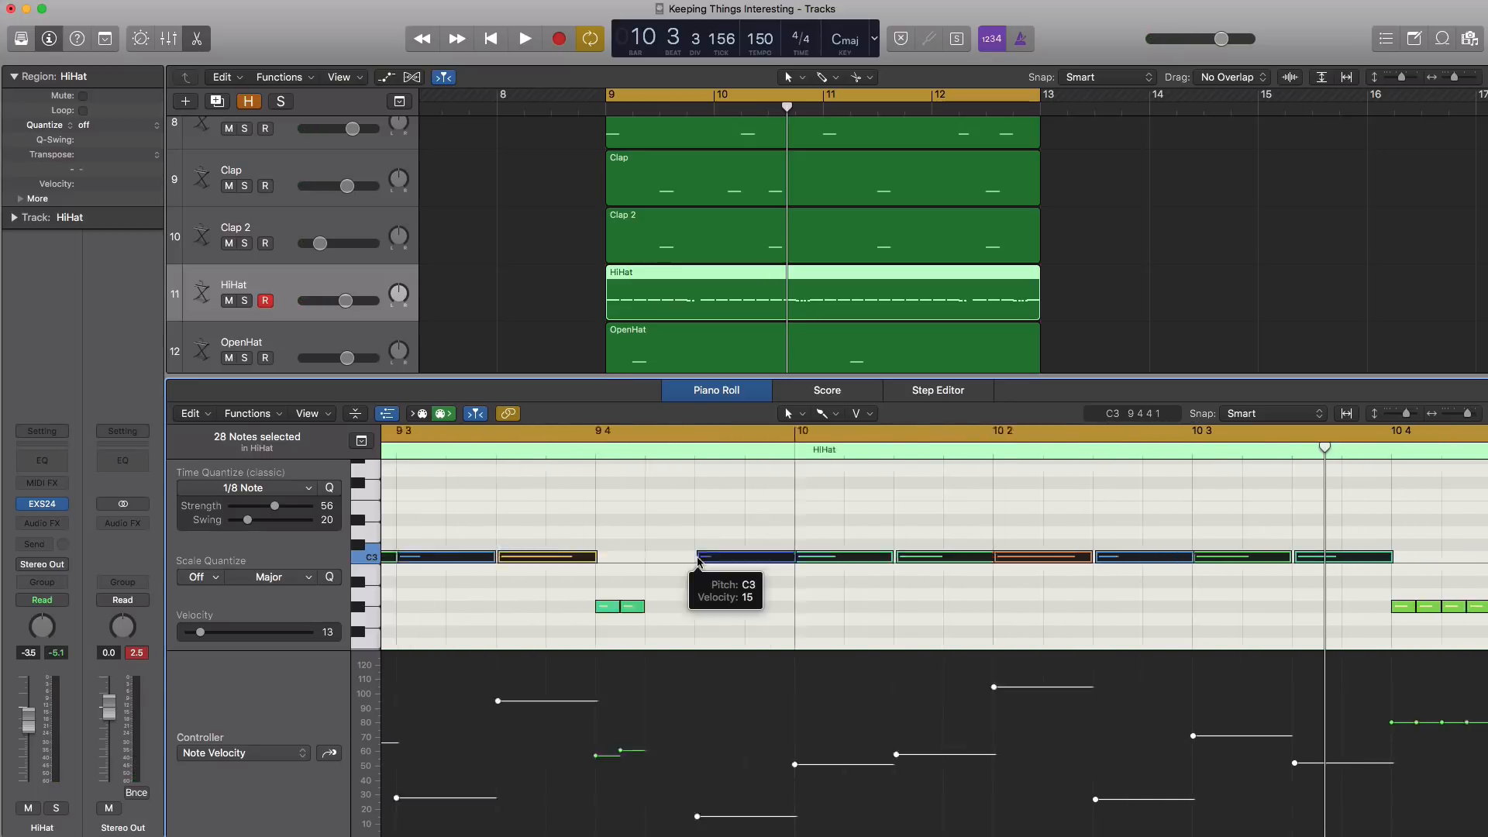
{"action": "scroll", "coordinate": [698, 560], "scroll_direction": "right", "scroll_amount": 8}
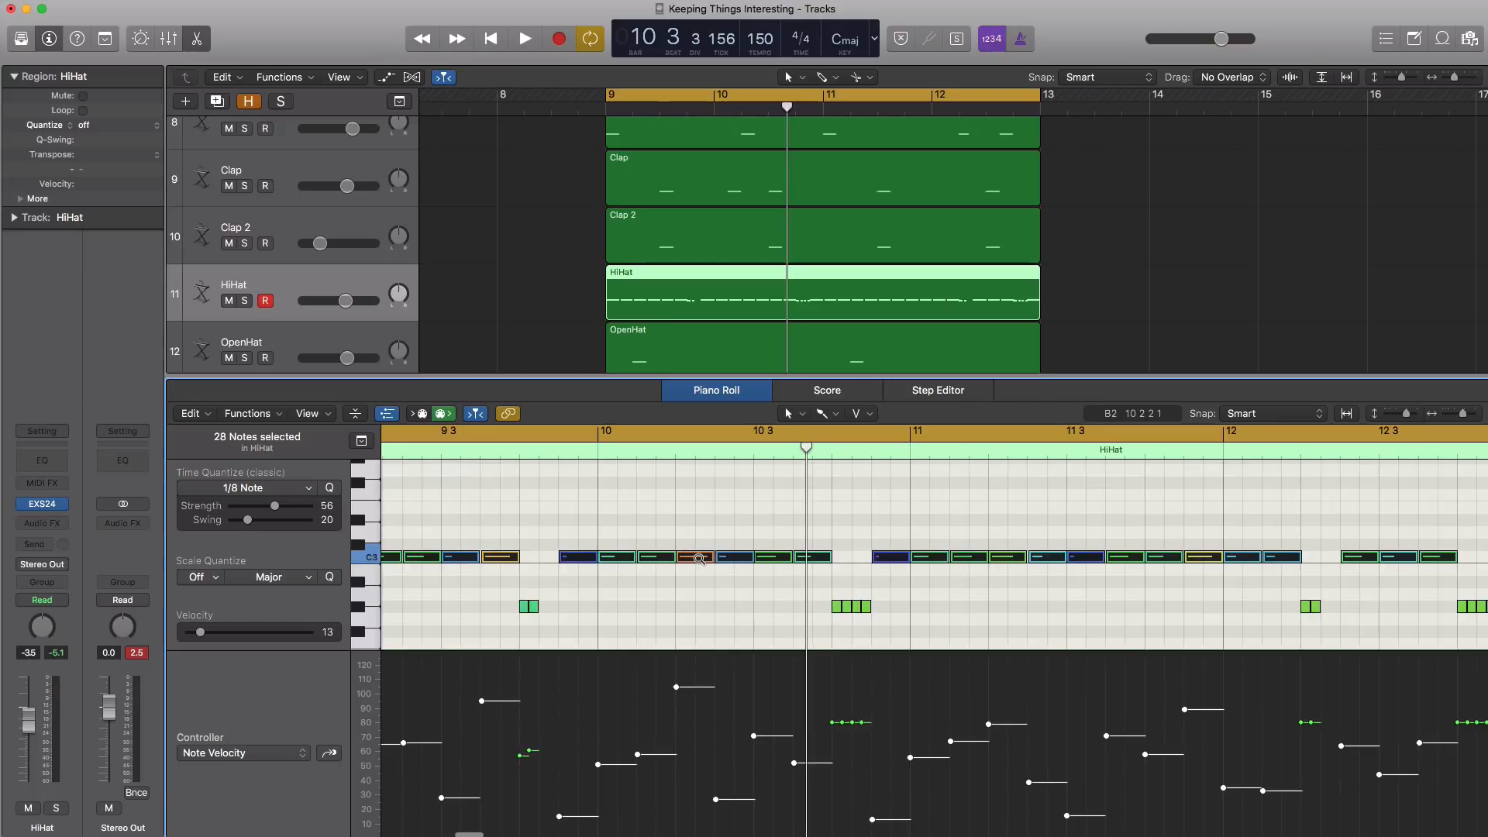
{"action": "scroll", "coordinate": [698, 558], "scroll_direction": "down", "scroll_amount": 4}
{"action": "scroll", "coordinate": [698, 559], "scroll_direction": "down", "scroll_amount": 2}
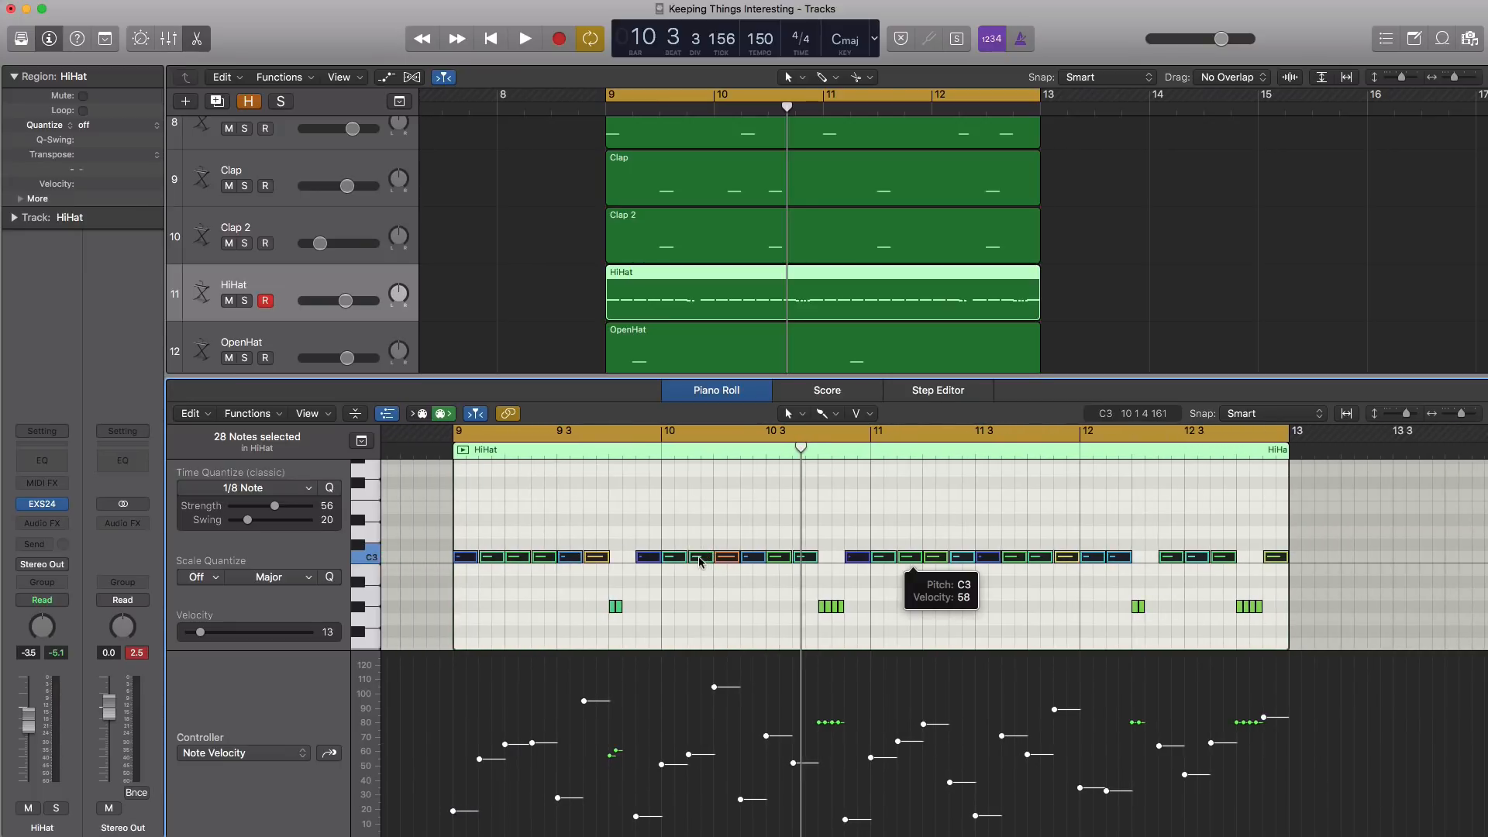
{"action": "key", "text": "space"}
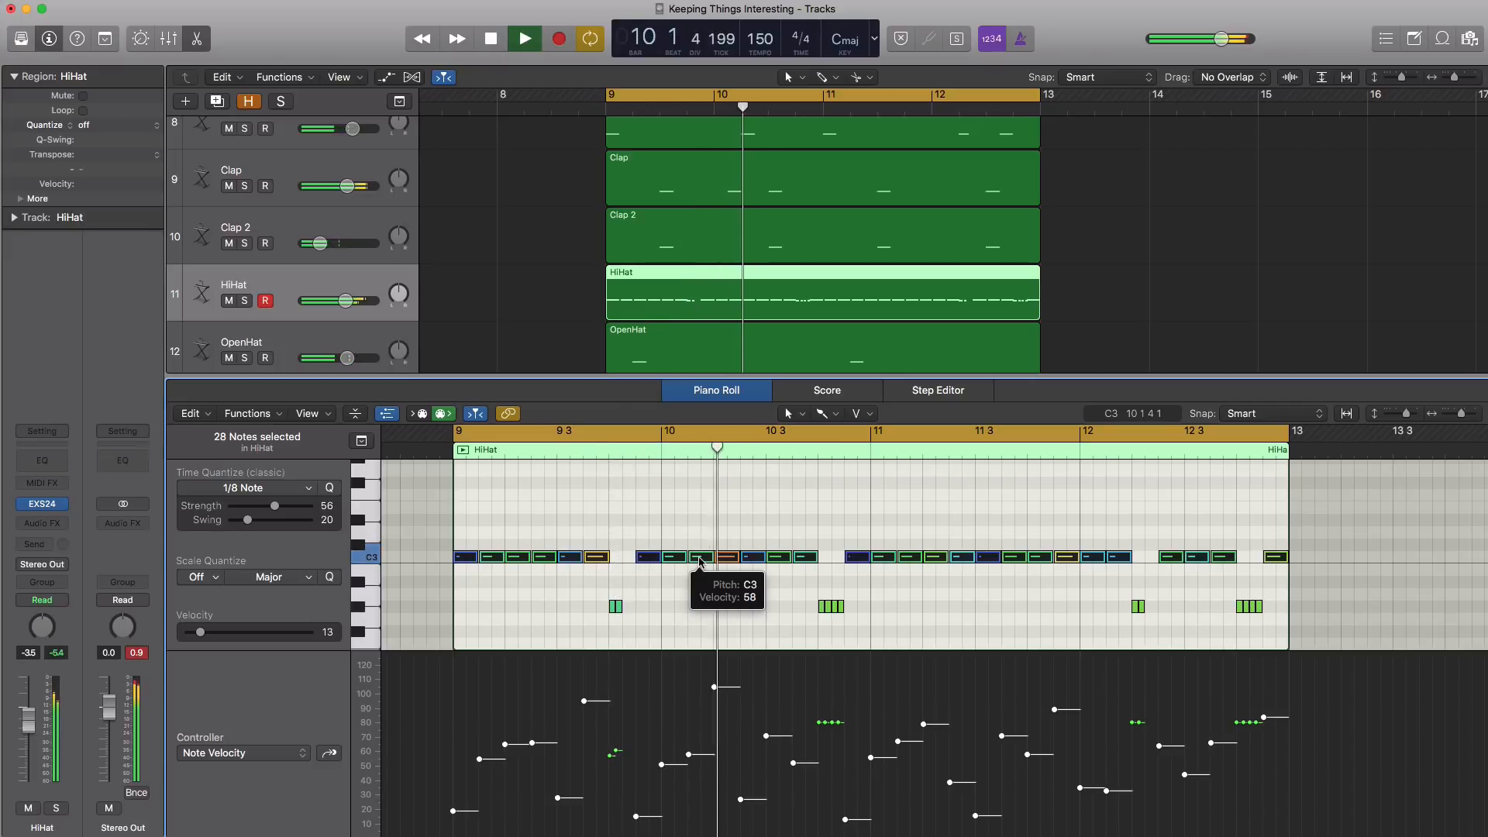
Close the piano roll so the arrangement of all drum tracks fills the workspace, and stop playback
{"action": "key", "text": "x"}
{"action": "key", "text": "x"}
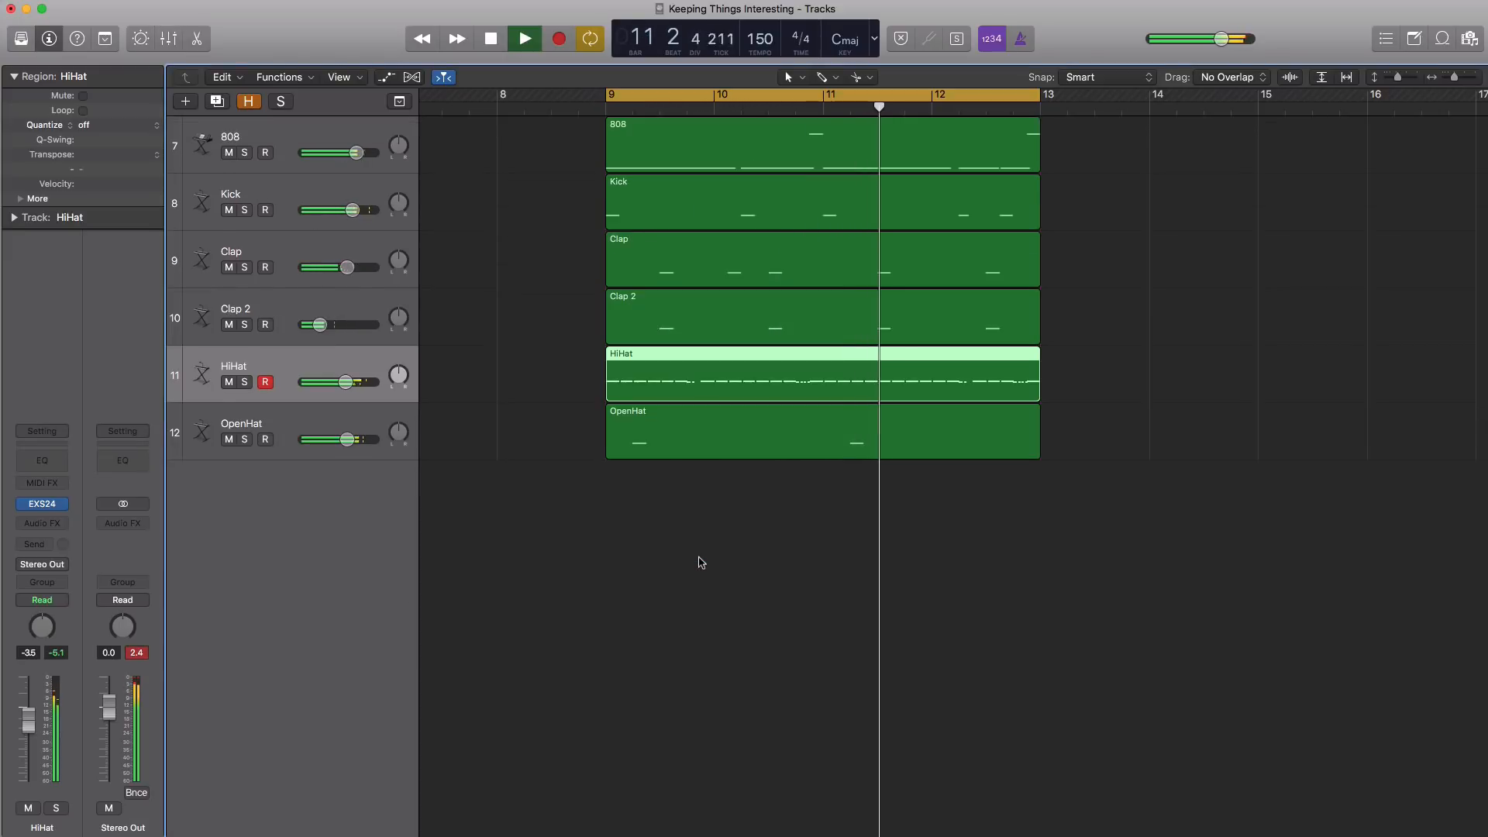
{"action": "key", "text": "x"}
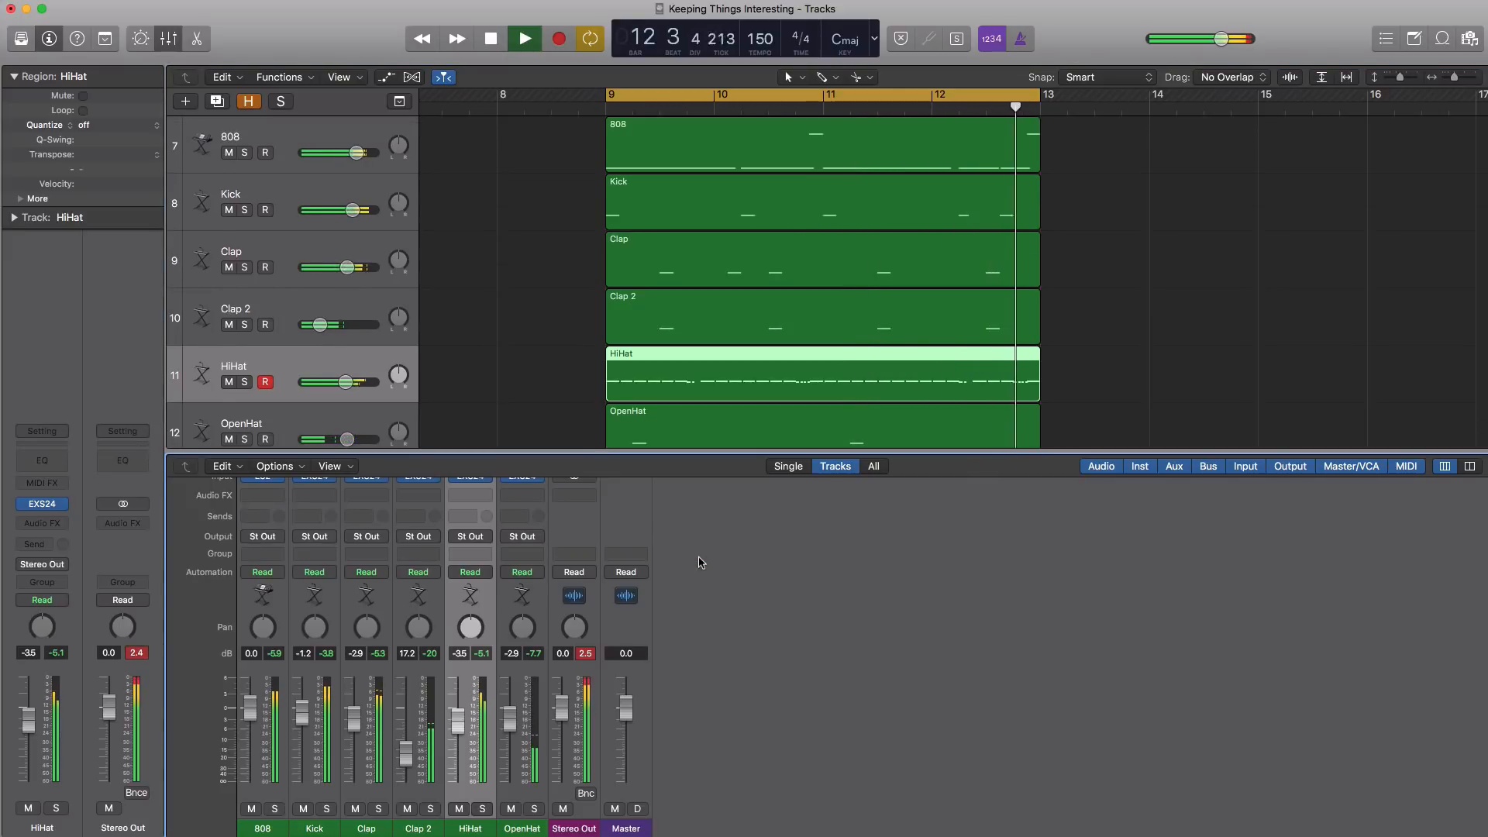
{"action": "key", "text": "x"}
{"action": "left_click", "coordinate": [699, 558], "text": "ctrl+alt"}
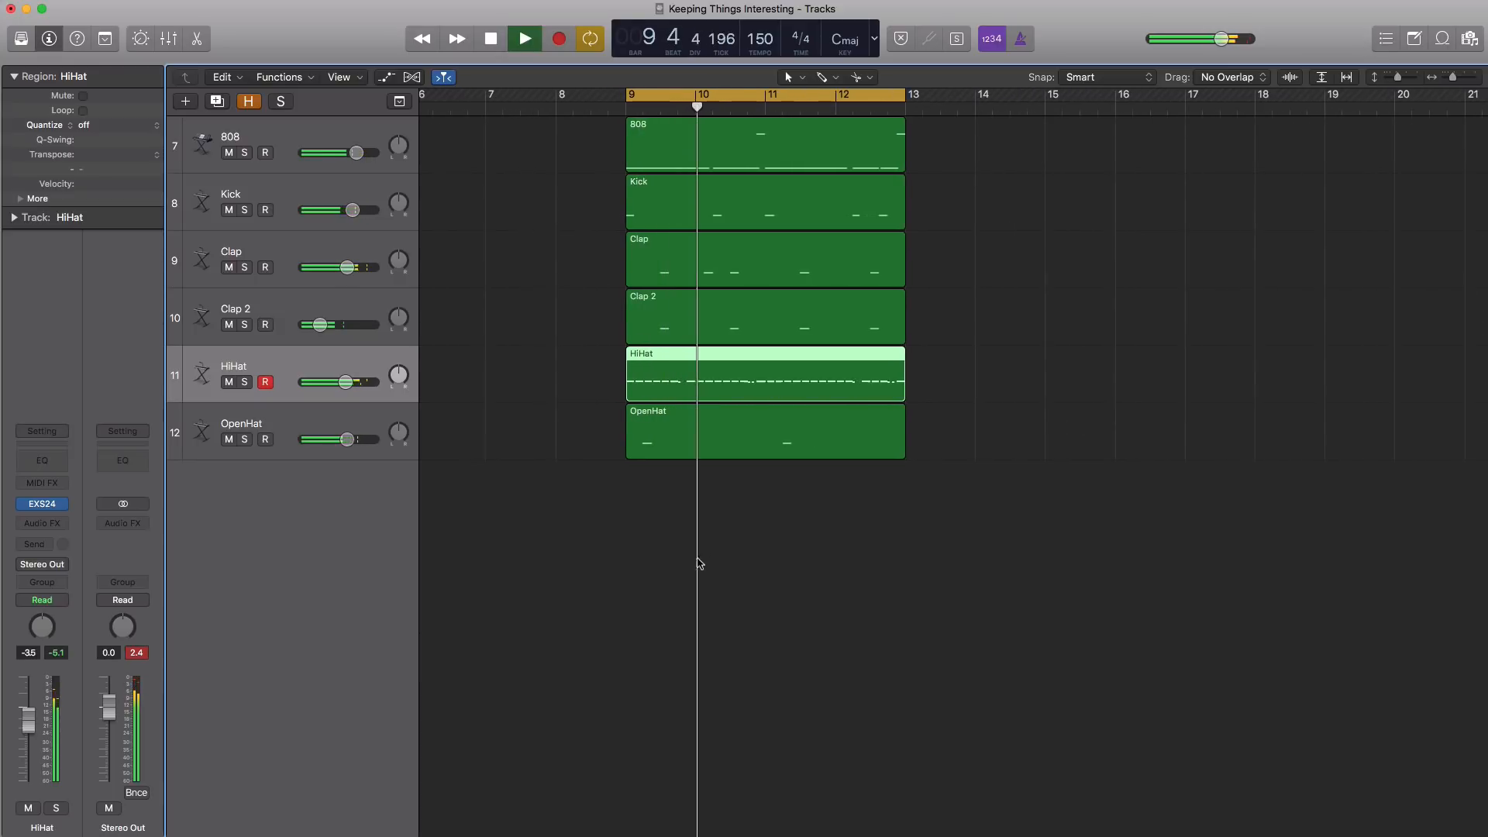
{"action": "key", "text": "space"}
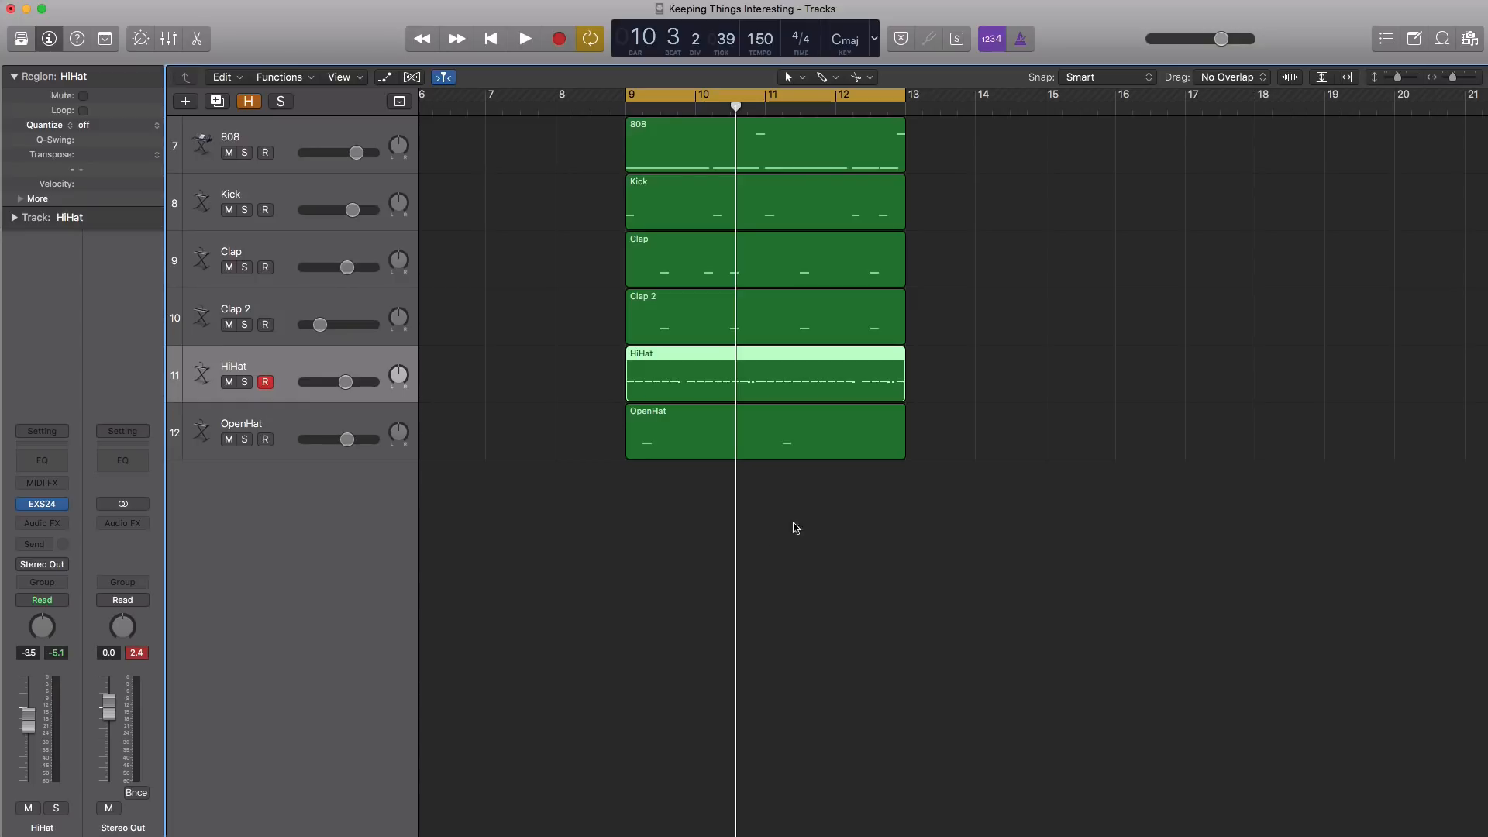
Duplicate the six four-bar drum regions until they fill bars 9 to 25, and turn off cycle playback
{"action": "left_click", "coordinate": [901, 545]}
{"action": "left_click_drag", "start_coordinate": [956, 544], "coordinate": [665, 149]}
{"action": "left_click_drag", "start_coordinate": [852, 165], "coordinate": [945, 171]}
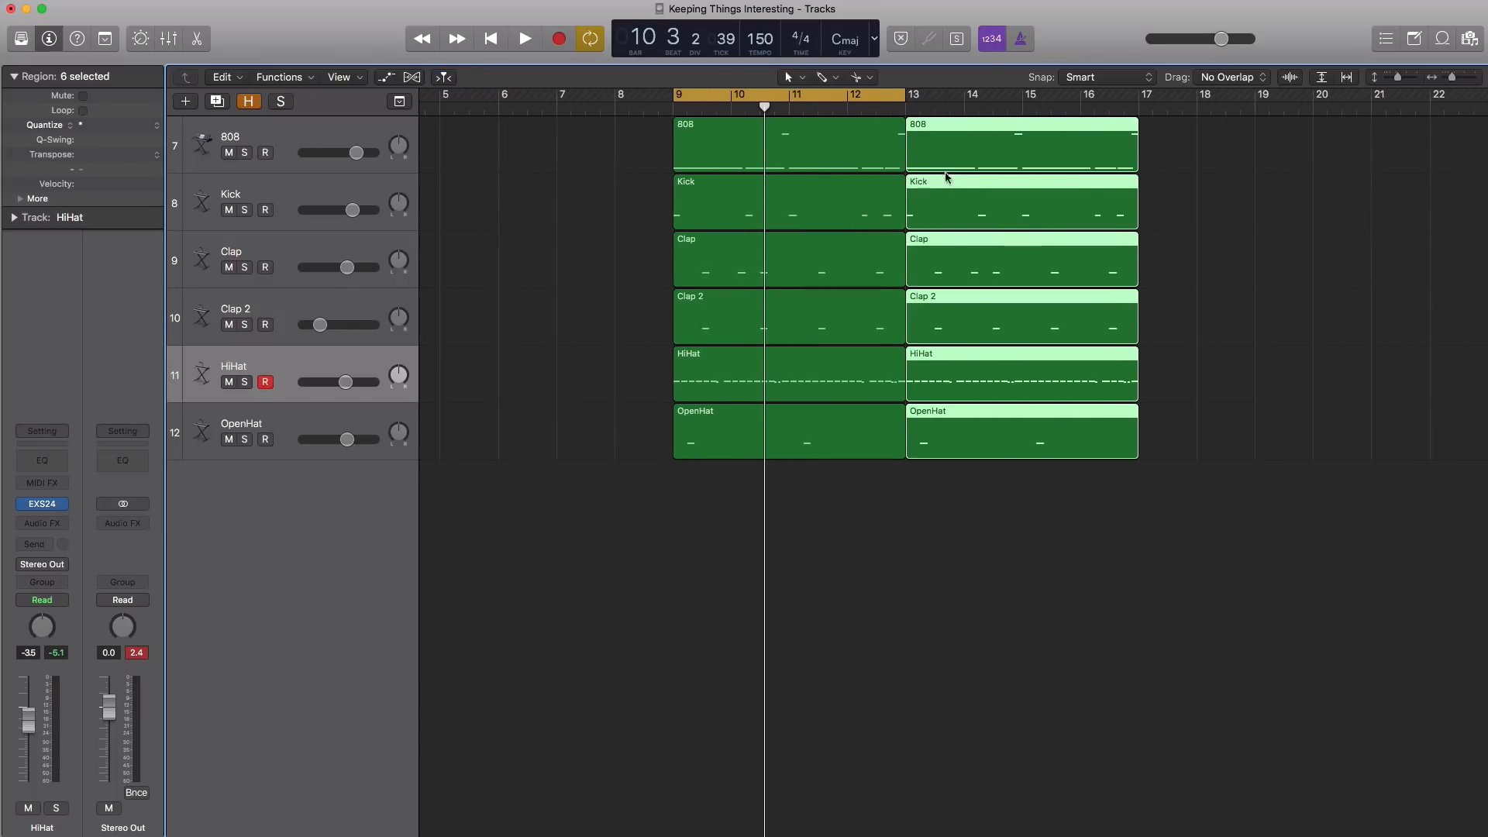
{"action": "key", "text": "super+Left"}
{"action": "left_click_drag", "start_coordinate": [1052, 519], "coordinate": [996, 147]}
{"action": "left_click", "coordinate": [752, 96]}
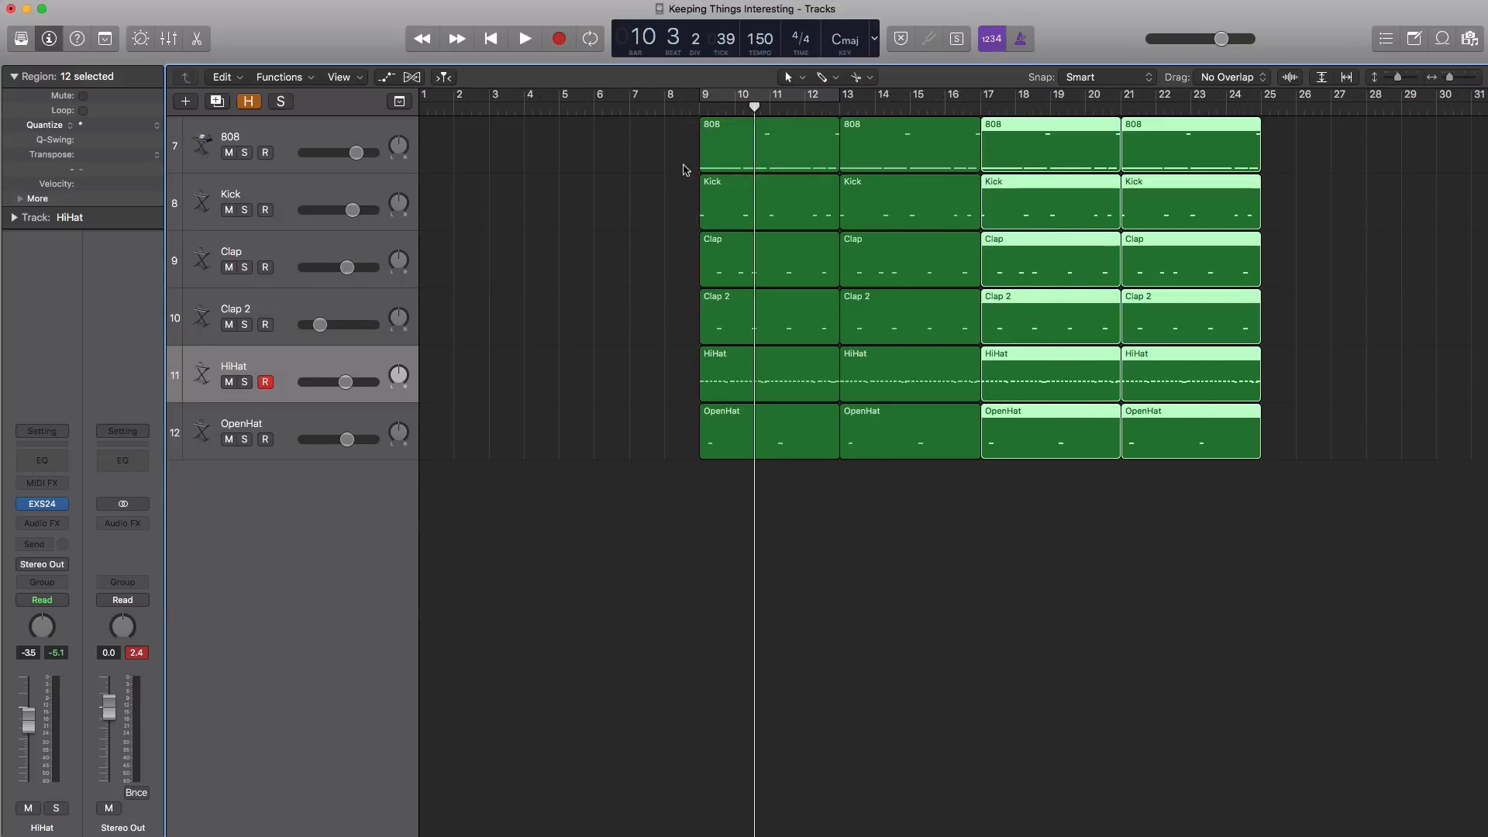
Delete the 808 and Kick regions at bar 9 and audition the opening section without them
{"action": "left_click_drag", "start_coordinate": [671, 138], "coordinate": [745, 208]}
{"action": "key", "text": "Delete"}
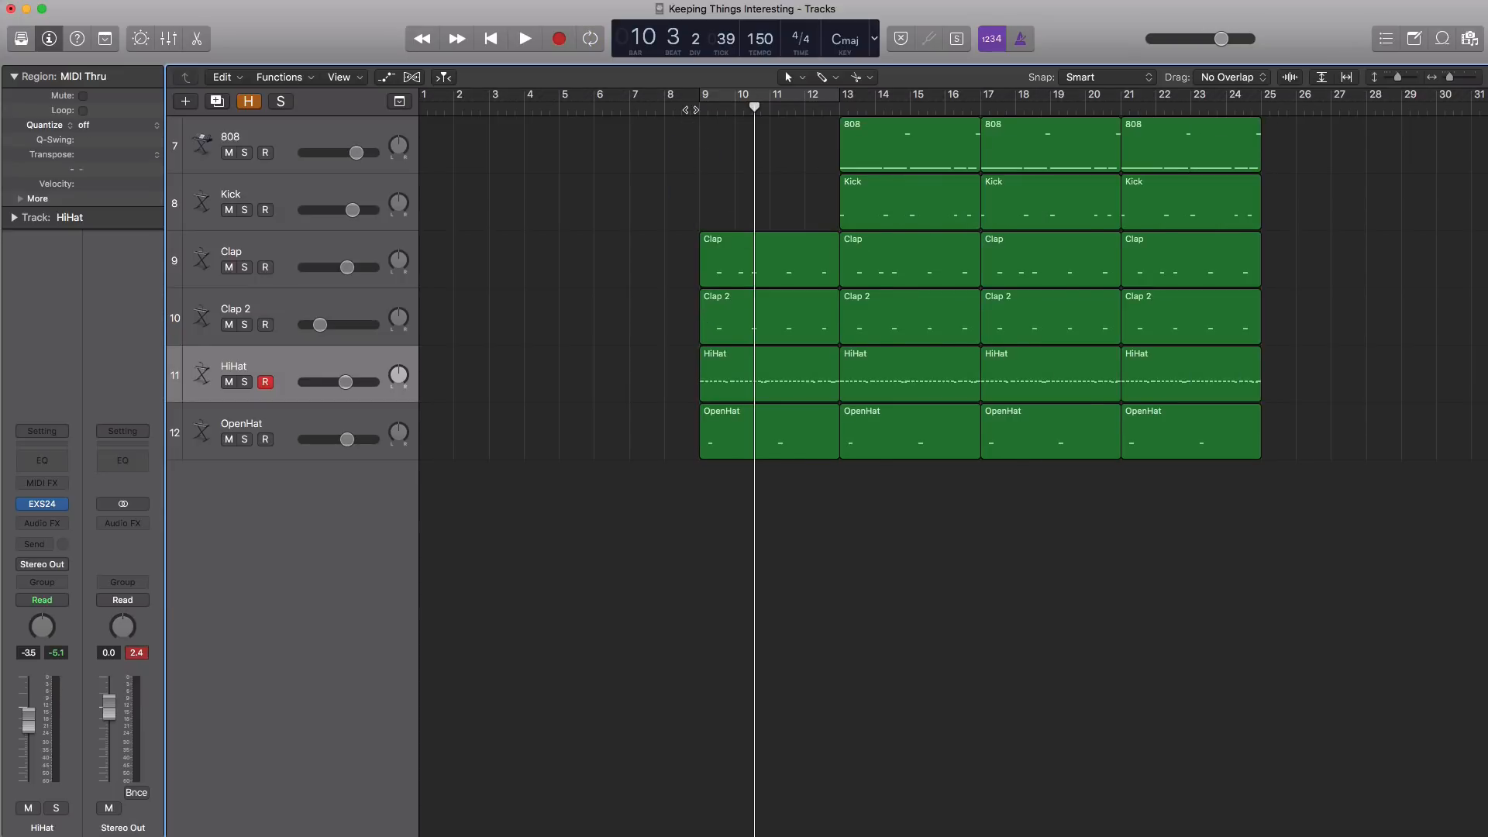
{"action": "left_click", "coordinate": [691, 110]}
{"action": "key", "text": "space"}
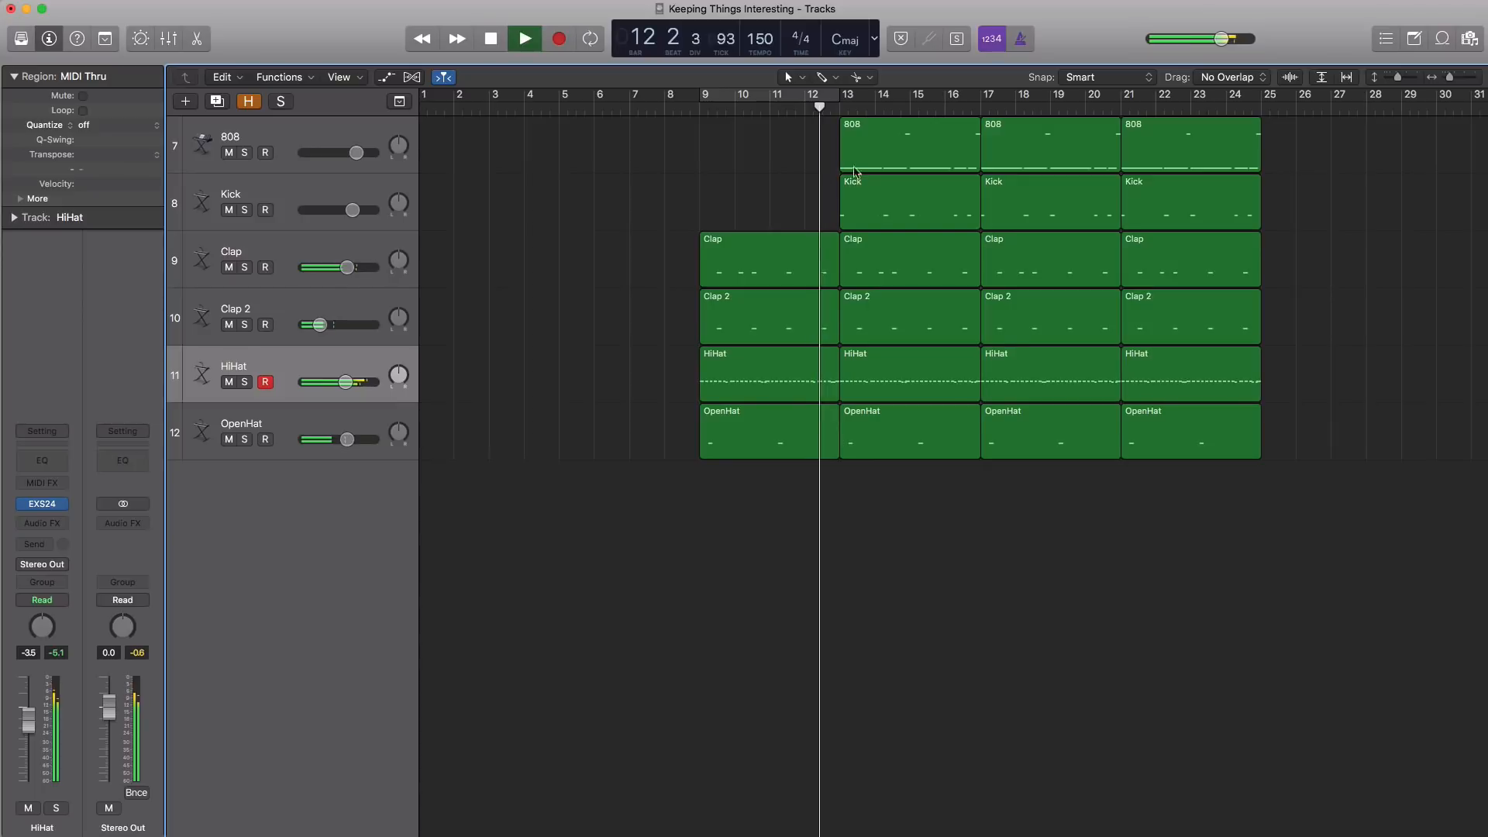
{"action": "key", "text": "space"}
Delete the 808 and Kick regions at bar 13 and play the transition into bar 17
{"action": "left_click_drag", "start_coordinate": [823, 148], "coordinate": [869, 202]}
{"action": "key", "text": "Delete"}
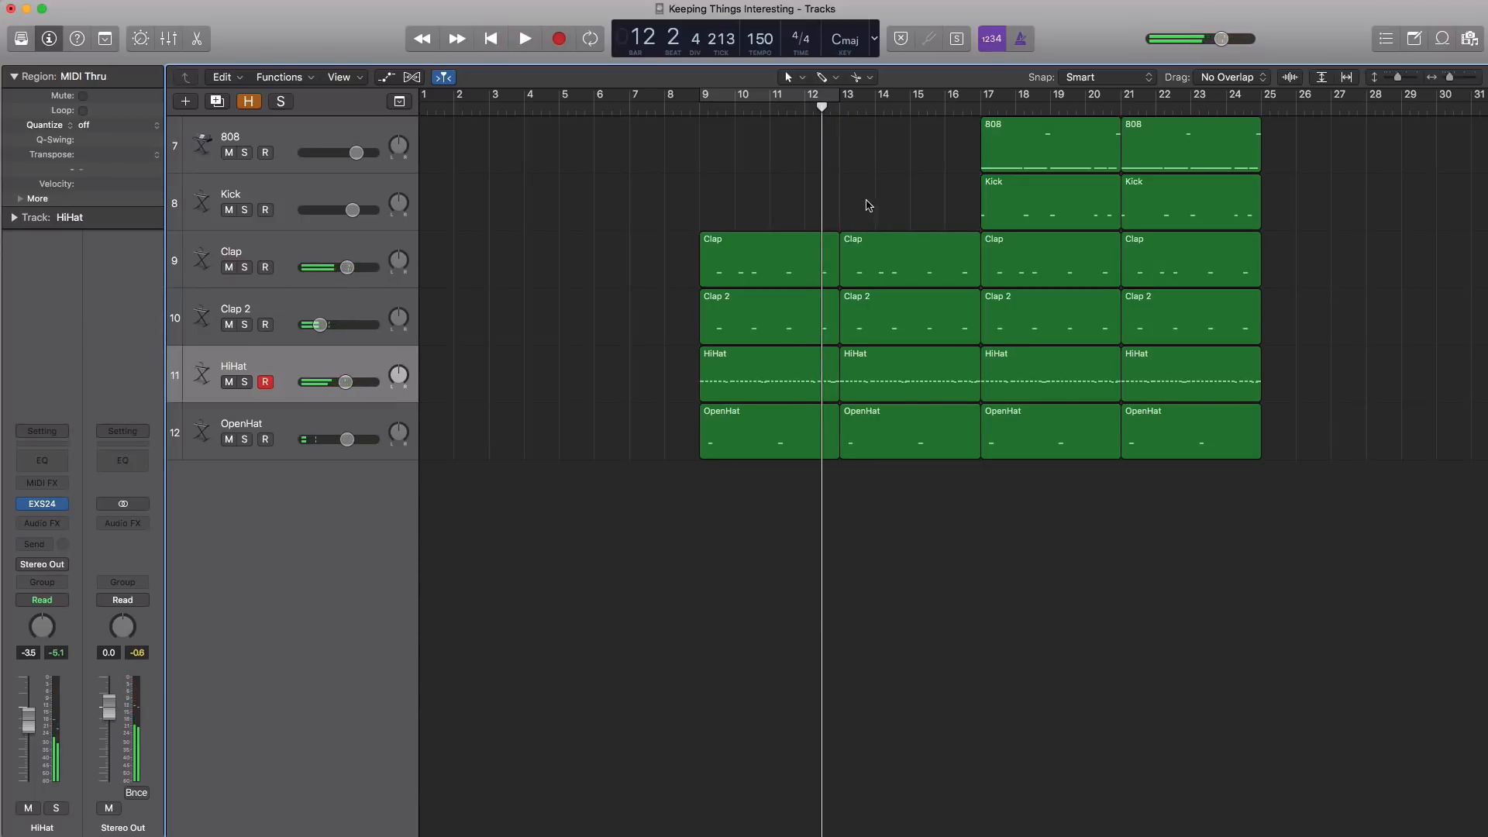
{"action": "left_click", "coordinate": [963, 111]}
{"action": "key", "text": "space"}
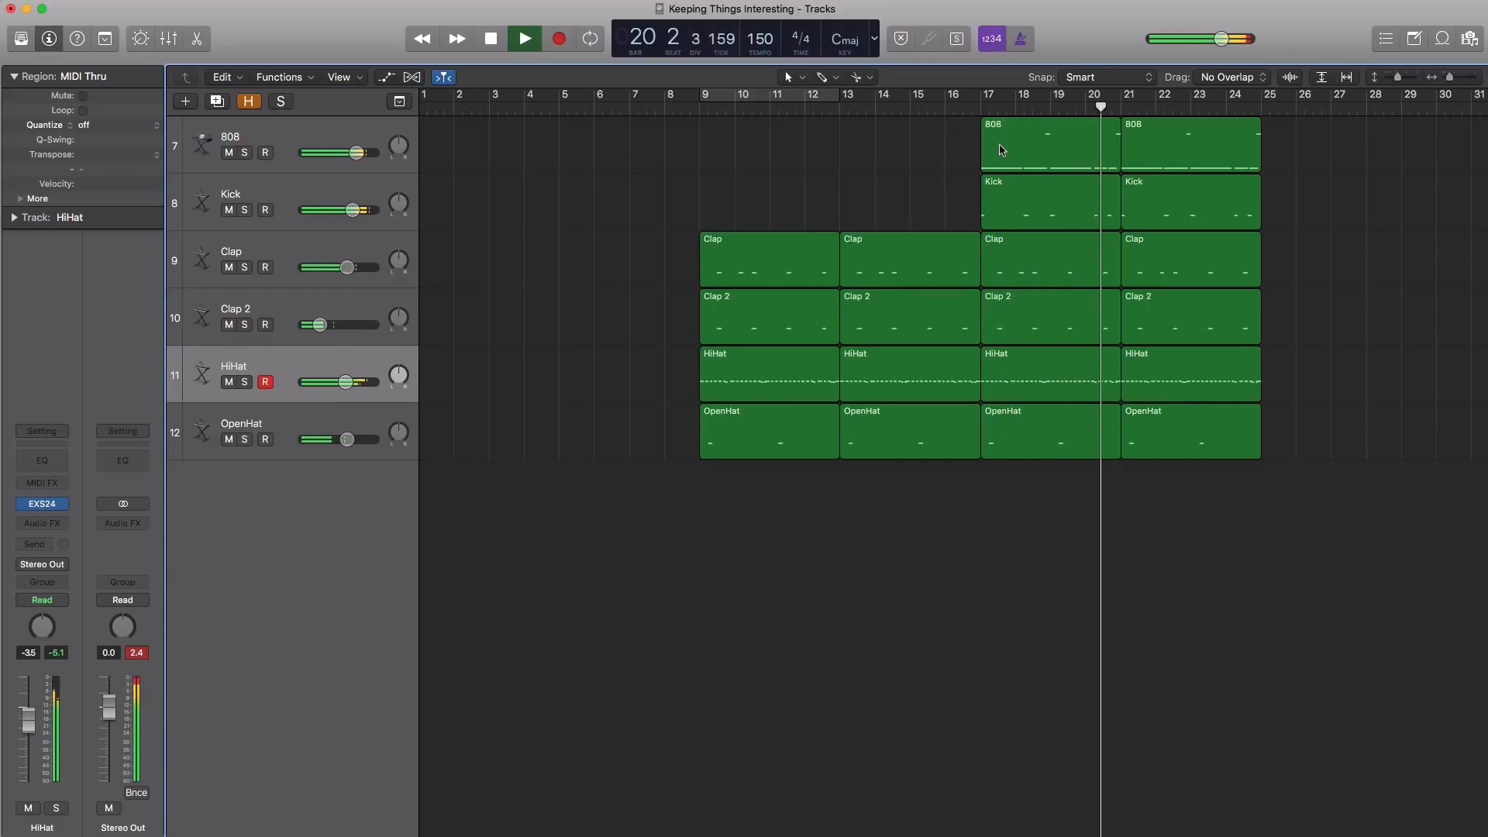
{"action": "key", "text": "space"}
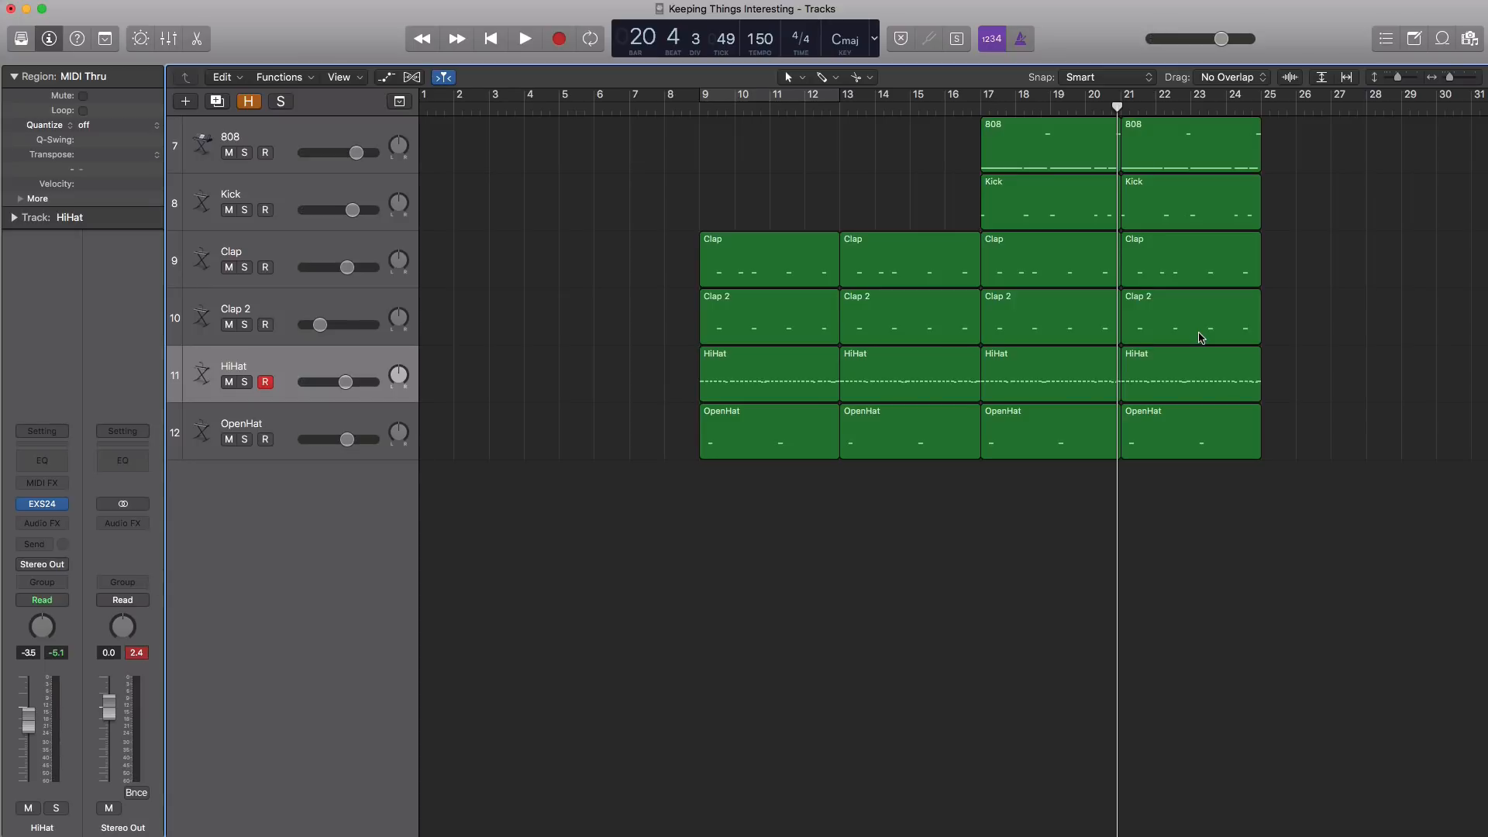
Delete the Clap and Clap 2 regions at bar 21 and play the change from bar 20 beat 3
{"action": "left_click_drag", "start_coordinate": [1279, 257], "coordinate": [1201, 313]}
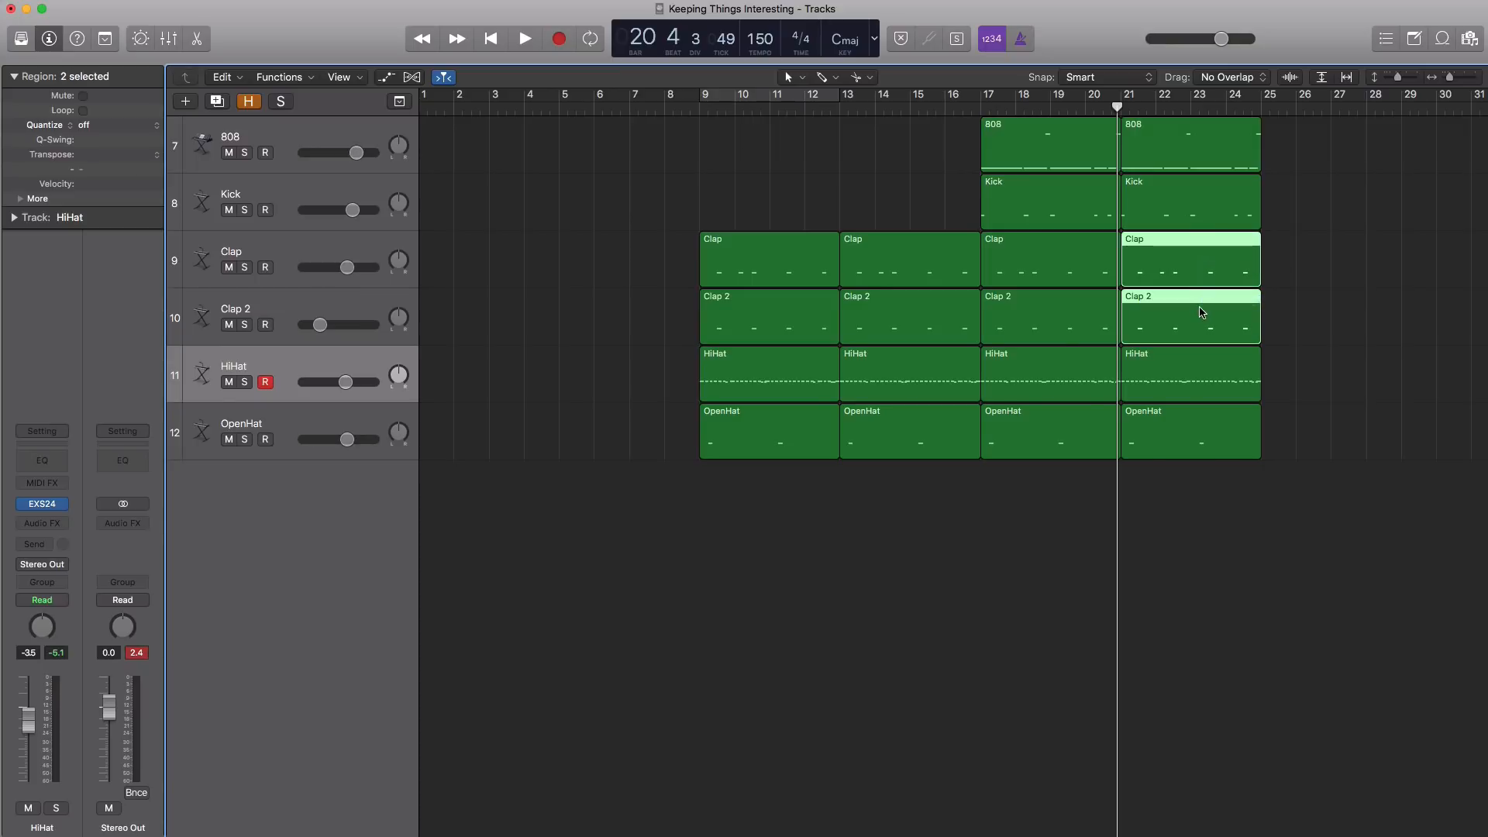
{"action": "key", "text": "Delete"}
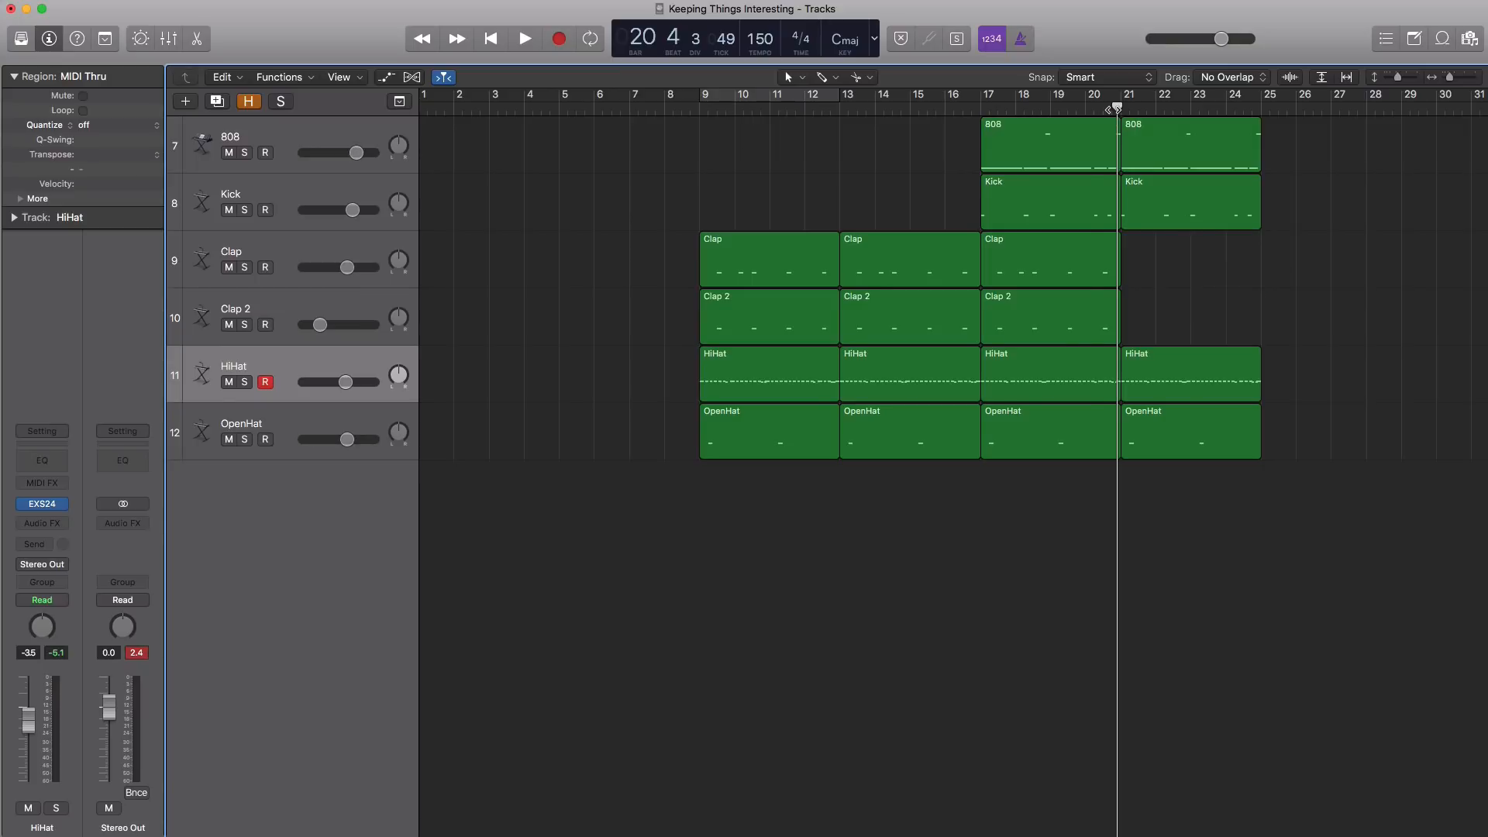
{"action": "left_click_drag", "start_coordinate": [1117, 108], "coordinate": [1103, 109]}
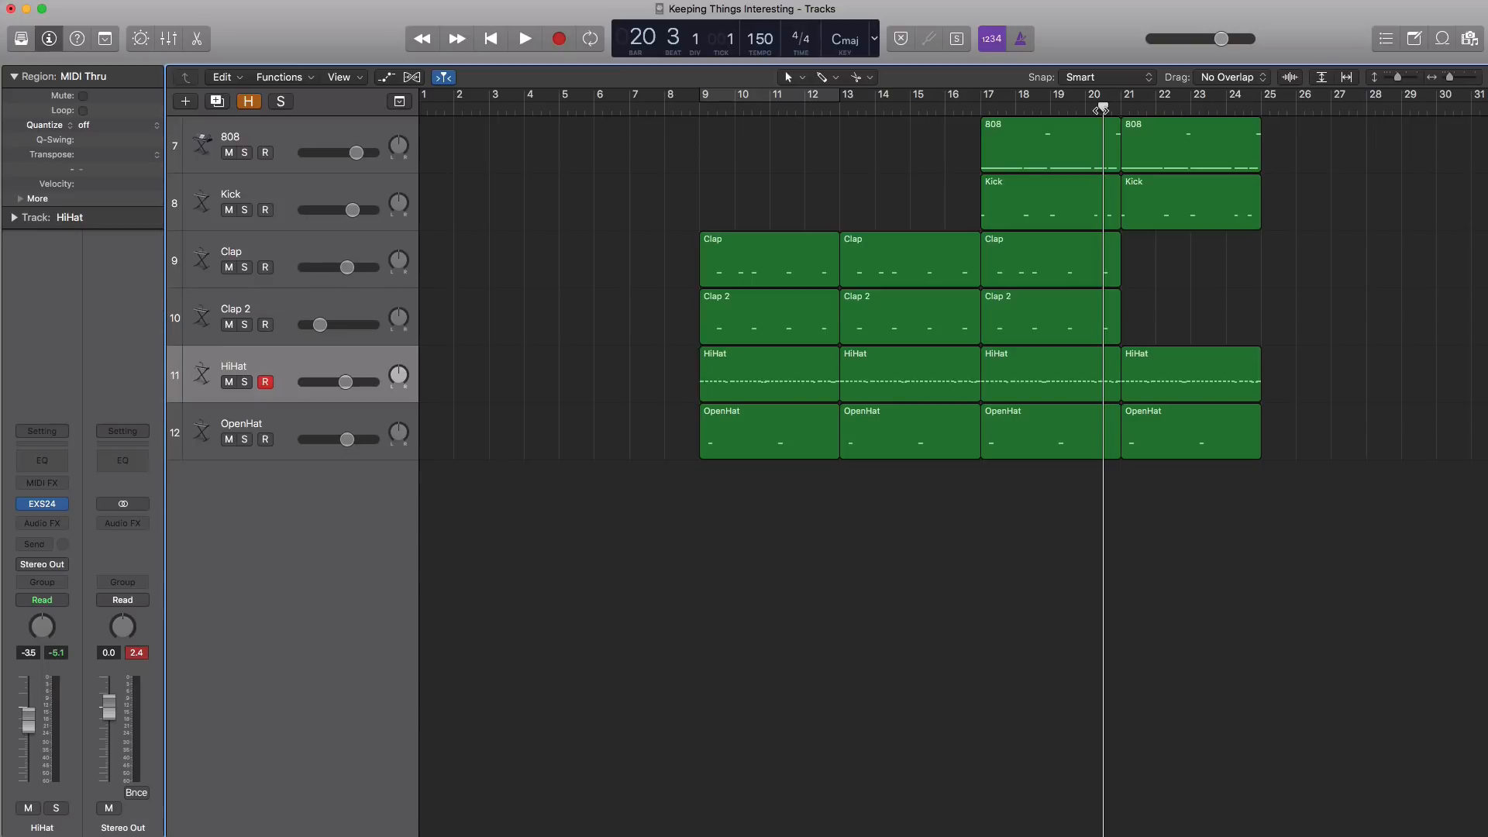
{"action": "key", "text": "space"}
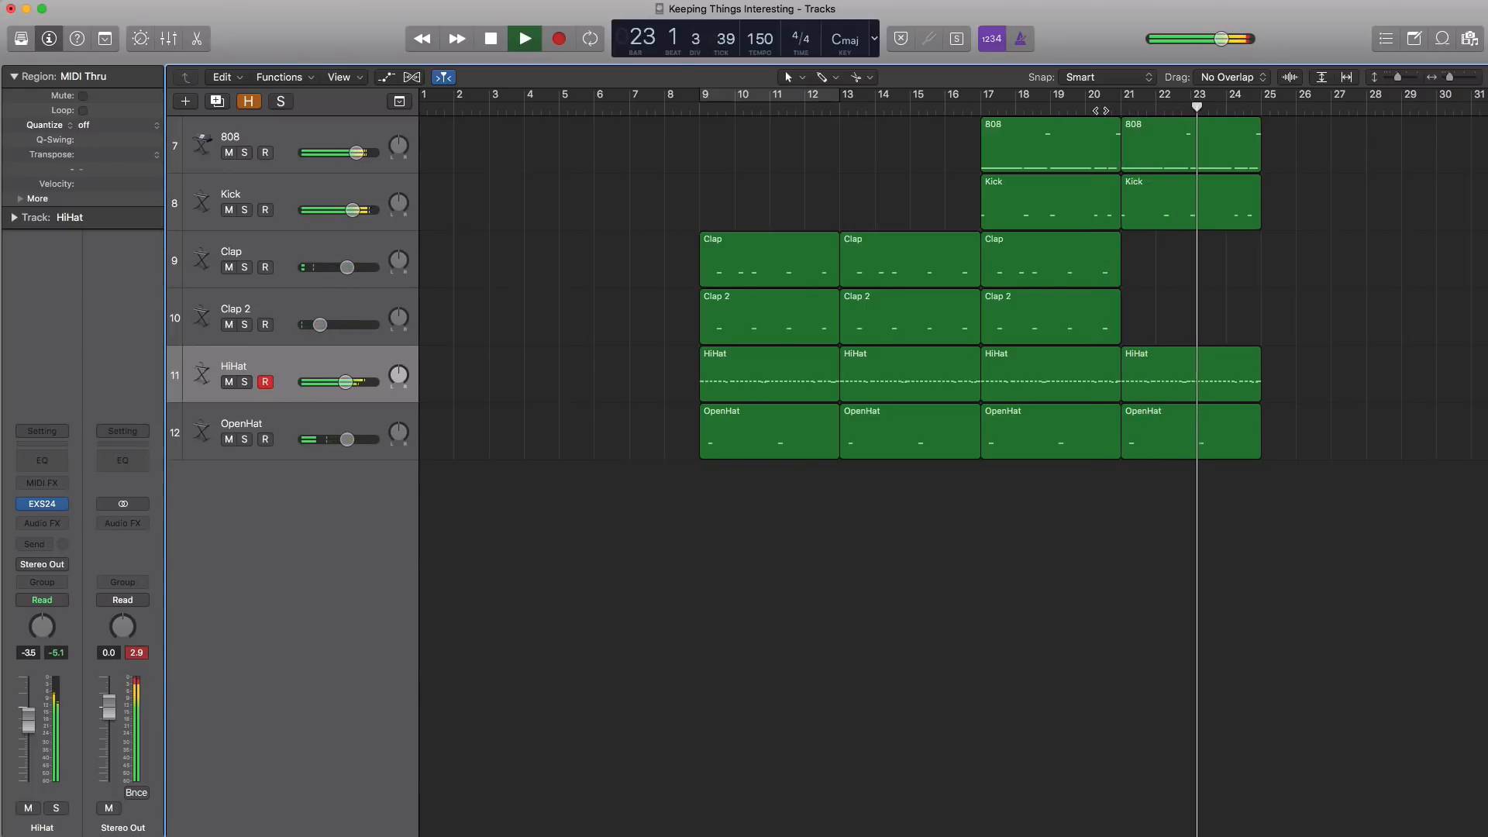
{"action": "key", "text": "space"}
Add a copy of all six drum regions at bar 25 and play the transition from about bar 24
{"action": "left_click_drag", "start_coordinate": [1090, 502], "coordinate": [1313, 180]}
{"action": "left_click", "coordinate": [1226, 108]}
{"action": "key", "text": "space"}
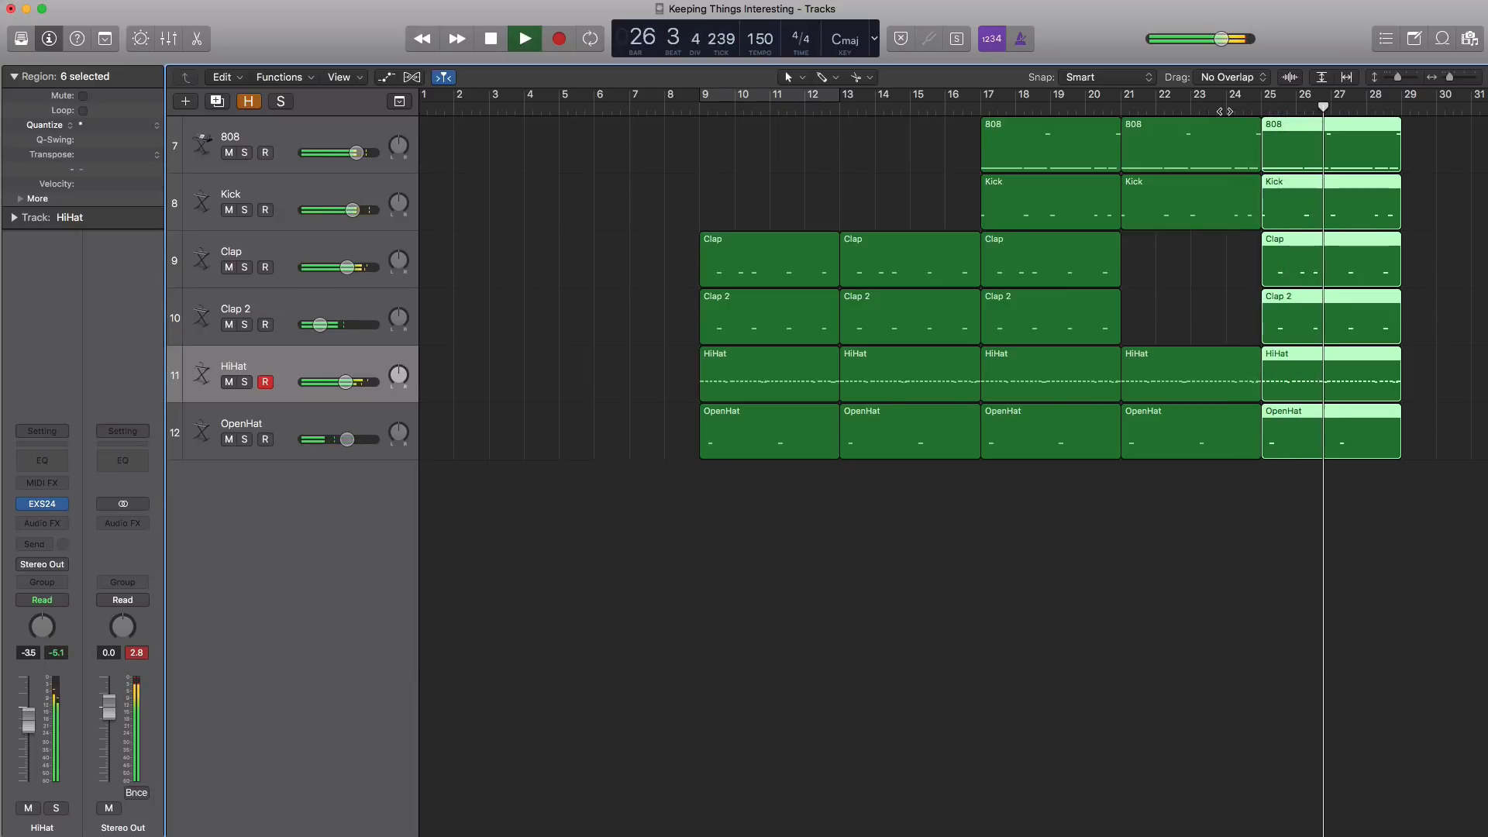
{"action": "key", "text": "space"}
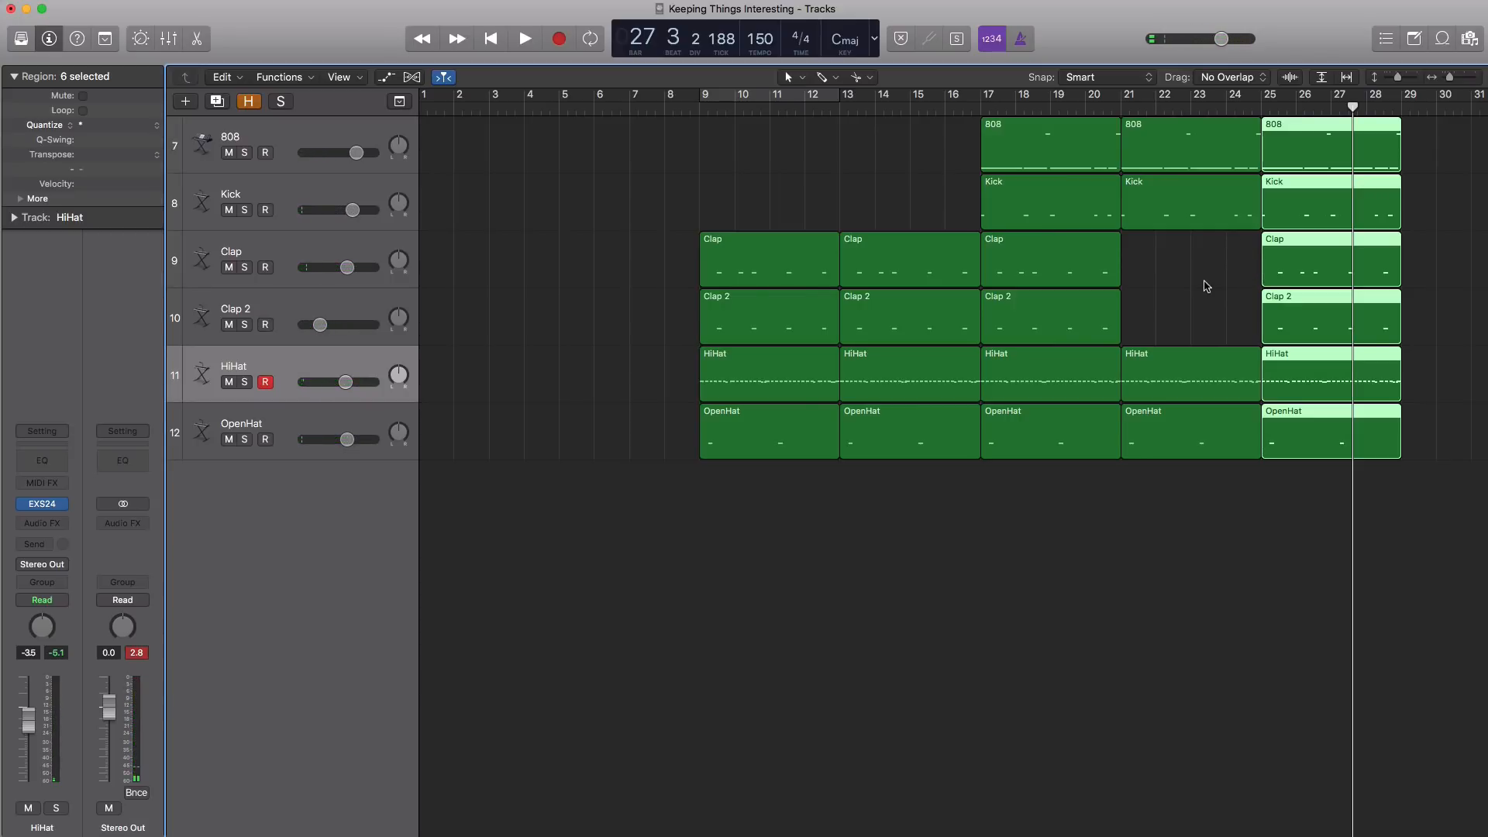
{"action": "scroll", "coordinate": [1162, 354], "scroll_direction": "down", "scroll_amount": 3}
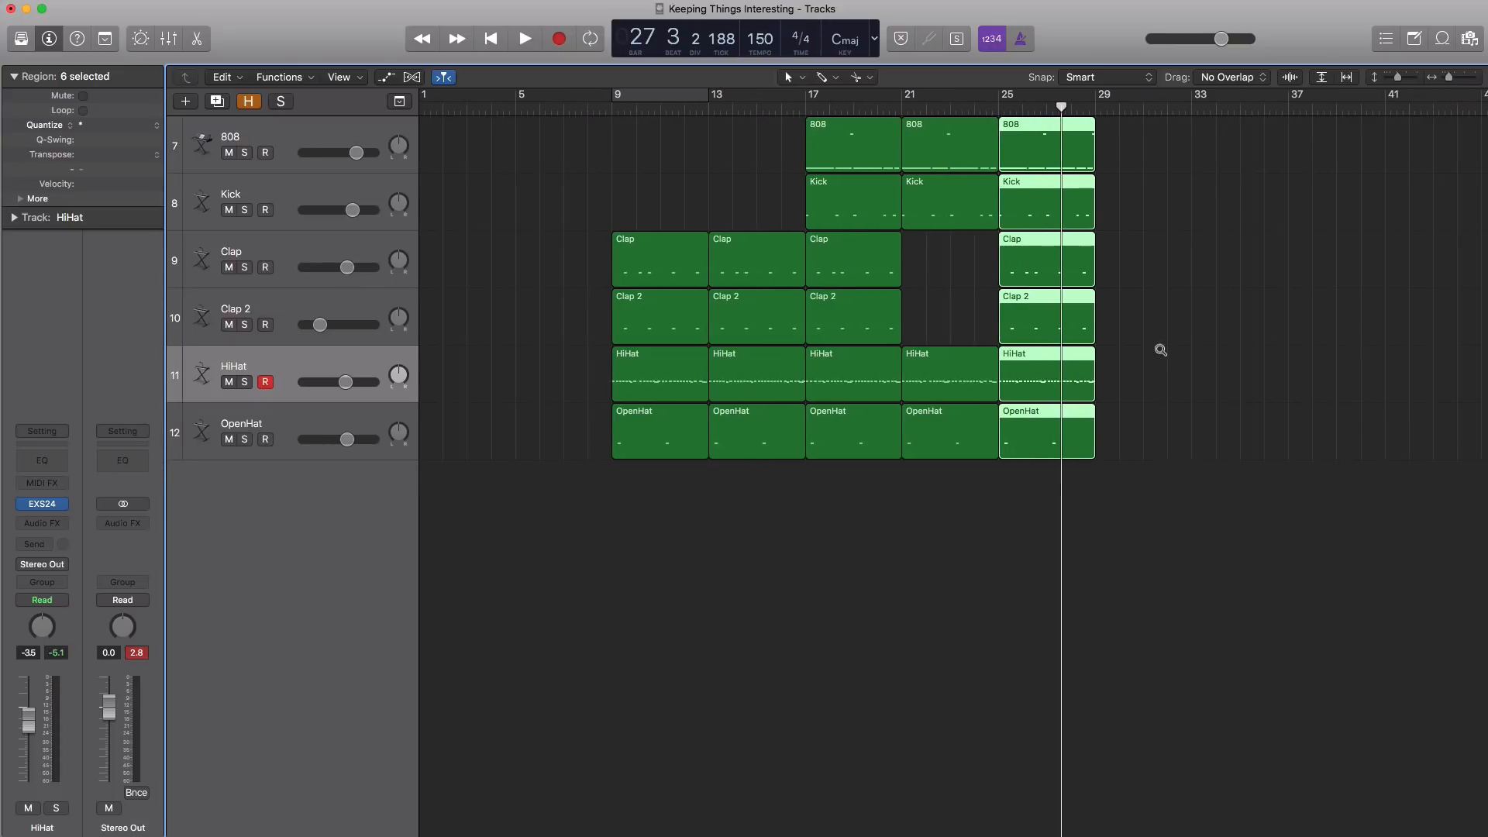